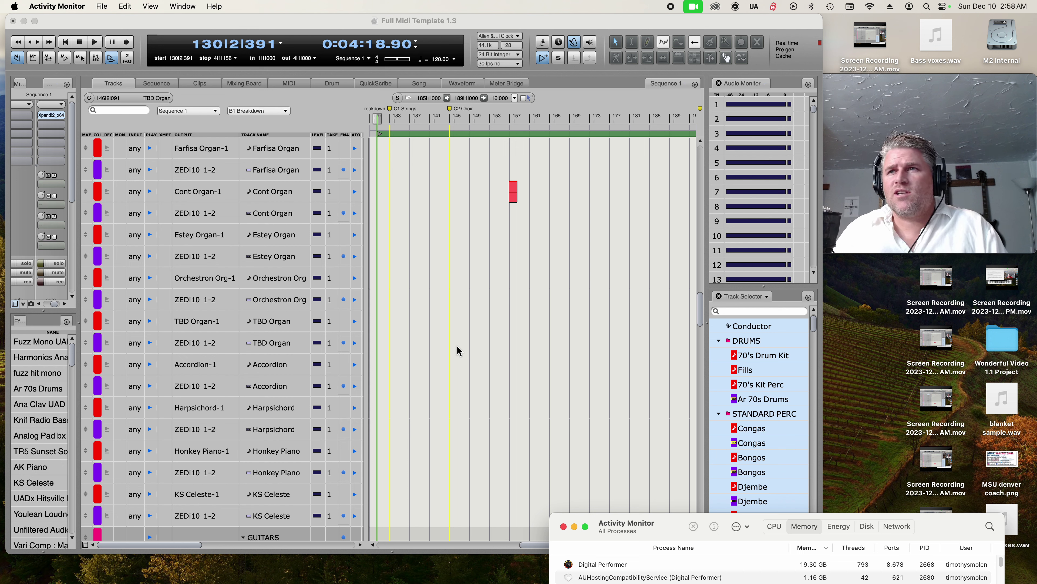
Look through the template's track list, from the drum and percussion folders down to the organ tracks.
{"action": "scroll", "coordinate": [482, 356], "scroll_direction": "down", "scroll_amount": 15}
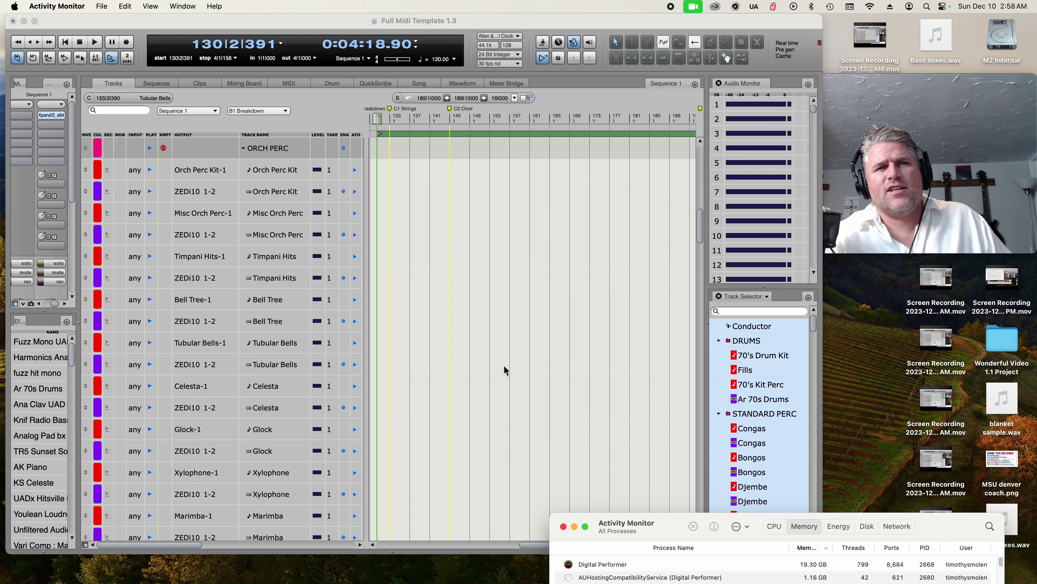
{"action": "scroll", "coordinate": [272, 296], "scroll_direction": "up", "scroll_amount": 5}
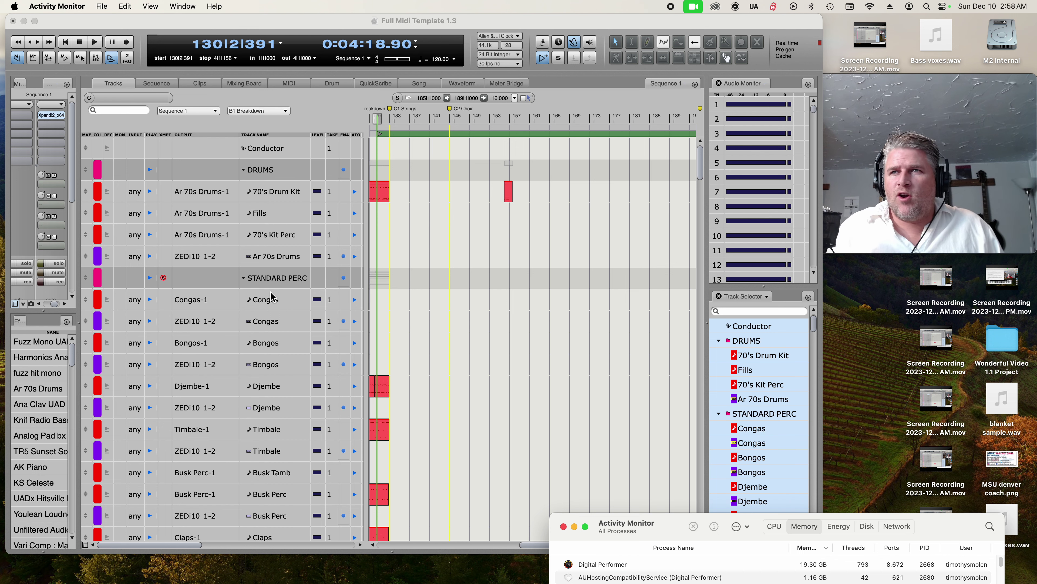
{"action": "scroll", "coordinate": [345, 268], "scroll_direction": "down", "scroll_amount": 20}
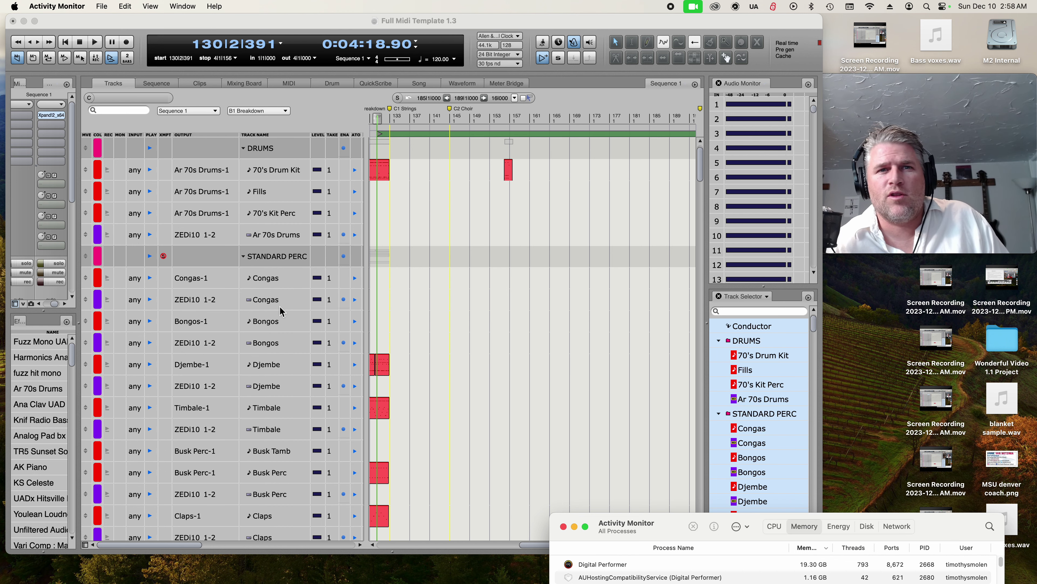
{"action": "scroll", "coordinate": [280, 316], "scroll_direction": "down", "scroll_amount": 10}
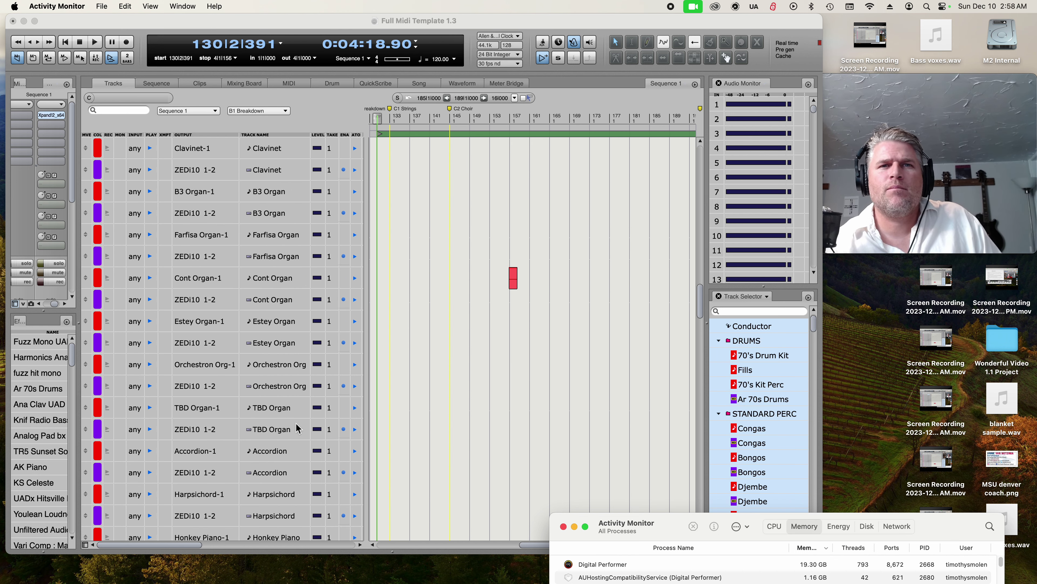
Open the Xpand!2 instrument on the TBD Organ track, browse the sound categories for part B, and close the window.
{"action": "left_click", "coordinate": [285, 394]}
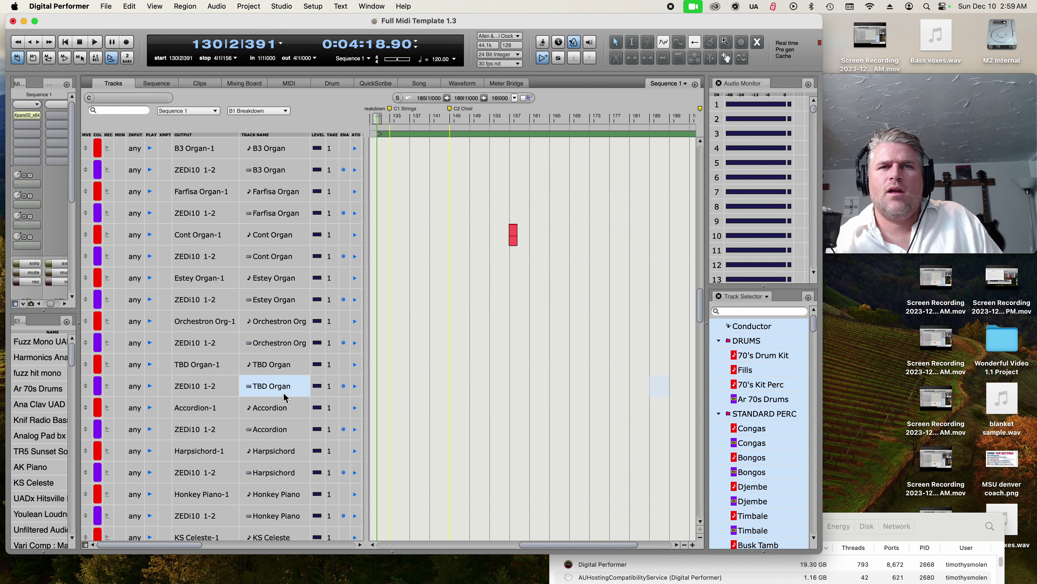
{"action": "double_click", "coordinate": [27, 115]}
{"action": "left_click_drag", "start_coordinate": [367, 18], "coordinate": [424, 19]}
{"action": "left_click", "coordinate": [268, 192]}
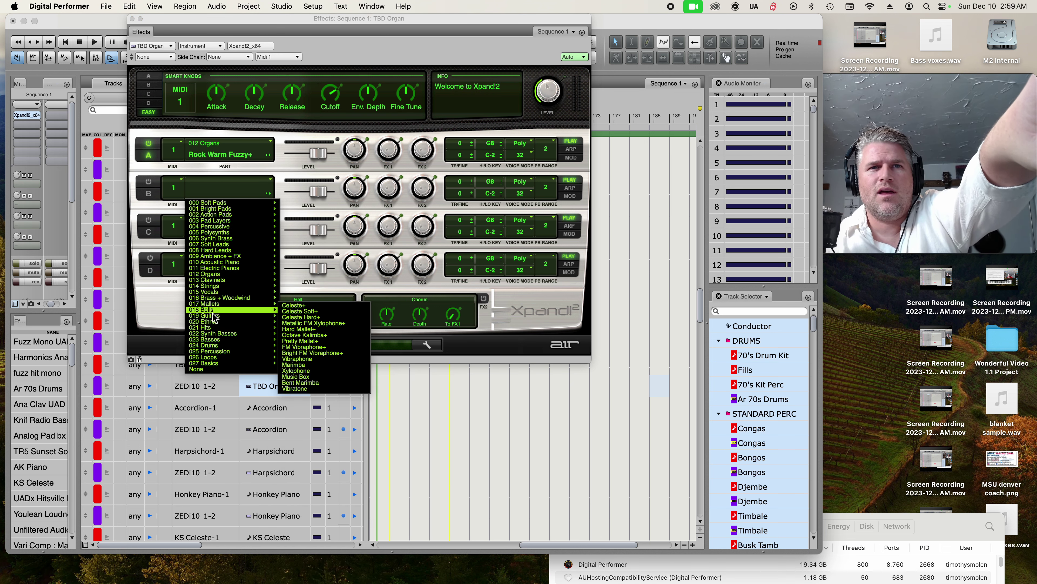
{"action": "mouse_move", "coordinate": [195, 300]}
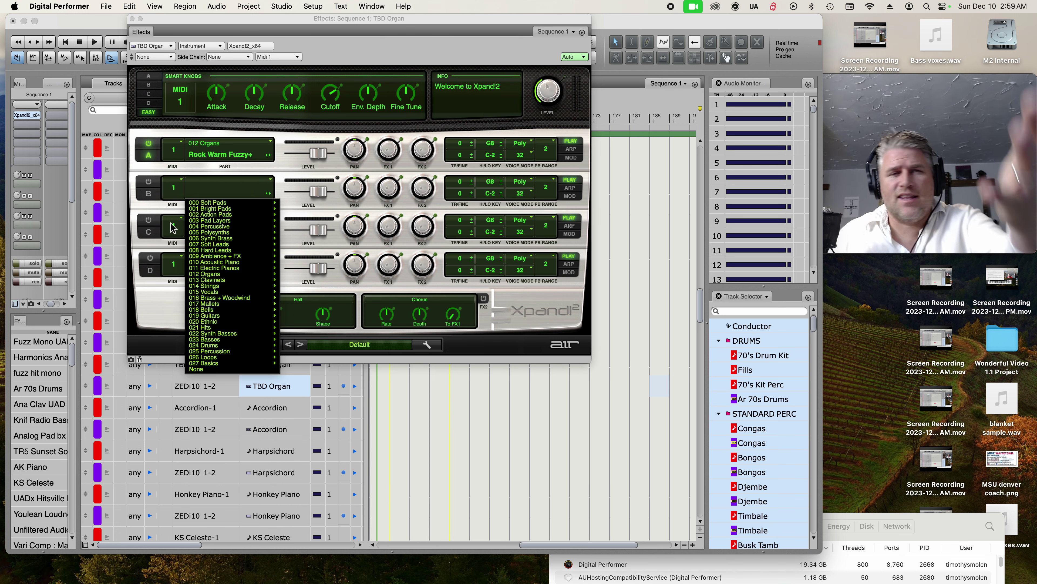
{"action": "left_click", "coordinate": [505, 399]}
{"action": "left_click", "coordinate": [134, 20]}
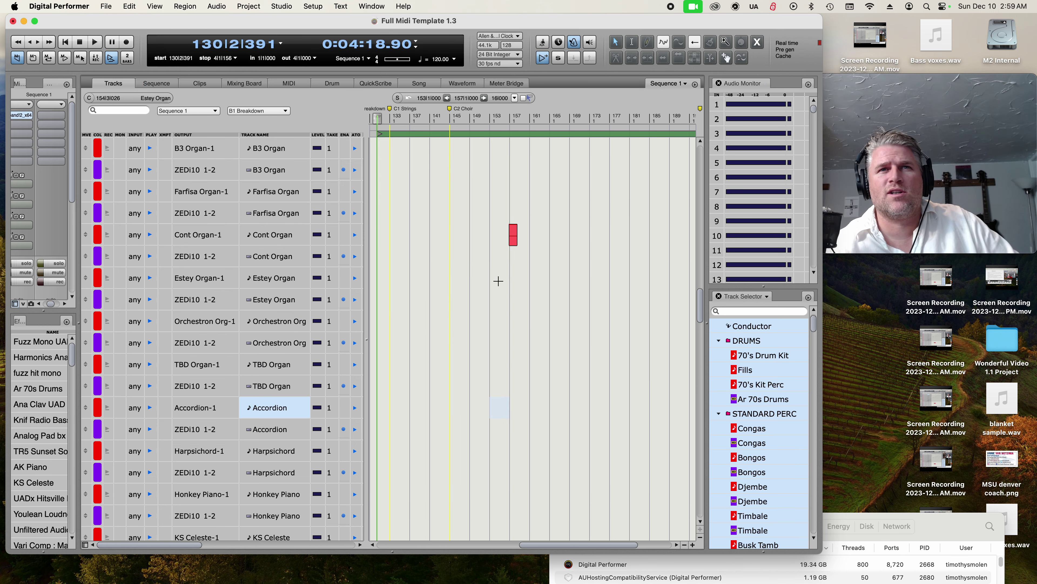
Find the Farfisa Organ instrument track, view its Kontakt 7 plug-in window, and close it.
{"action": "scroll", "coordinate": [223, 256], "scroll_direction": "up", "scroll_amount": 15}
{"action": "scroll", "coordinate": [223, 255], "scroll_direction": "up", "scroll_amount": 5}
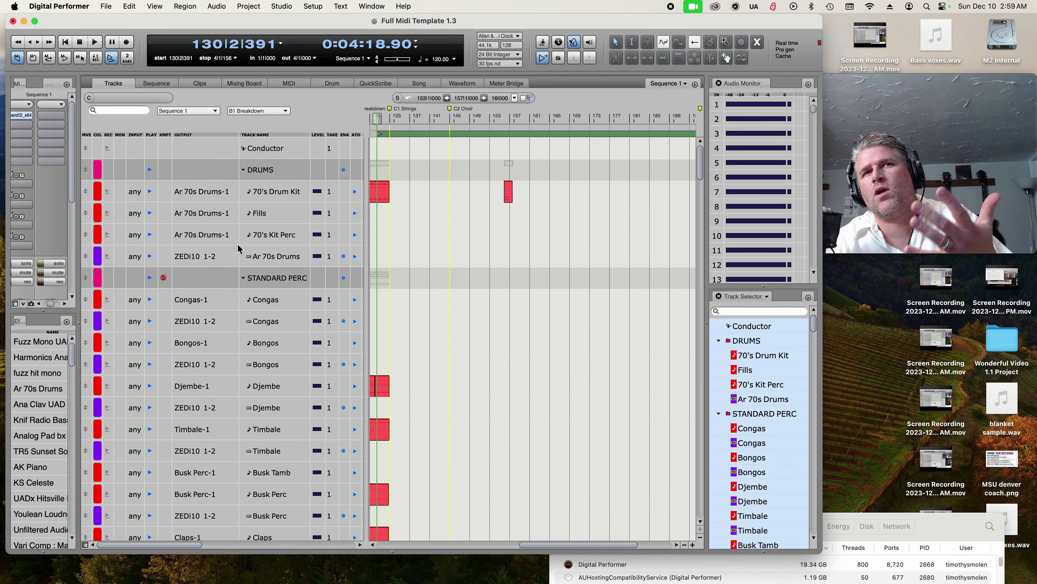
{"action": "scroll", "coordinate": [263, 229], "scroll_direction": "down", "scroll_amount": 6}
{"action": "scroll", "coordinate": [263, 213], "scroll_direction": "down", "scroll_amount": 10}
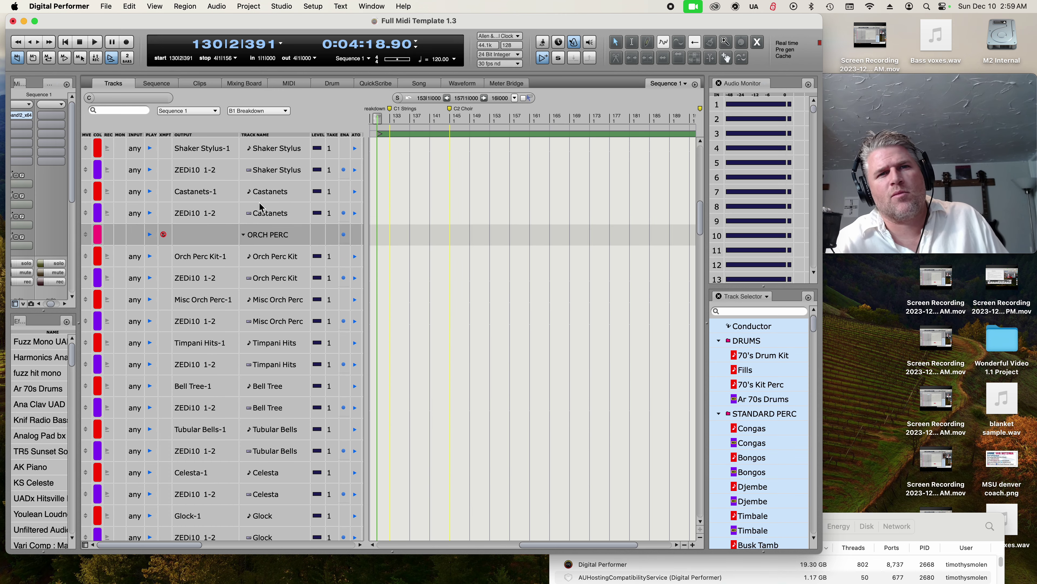
{"action": "scroll", "coordinate": [256, 284], "scroll_direction": "down", "scroll_amount": 15}
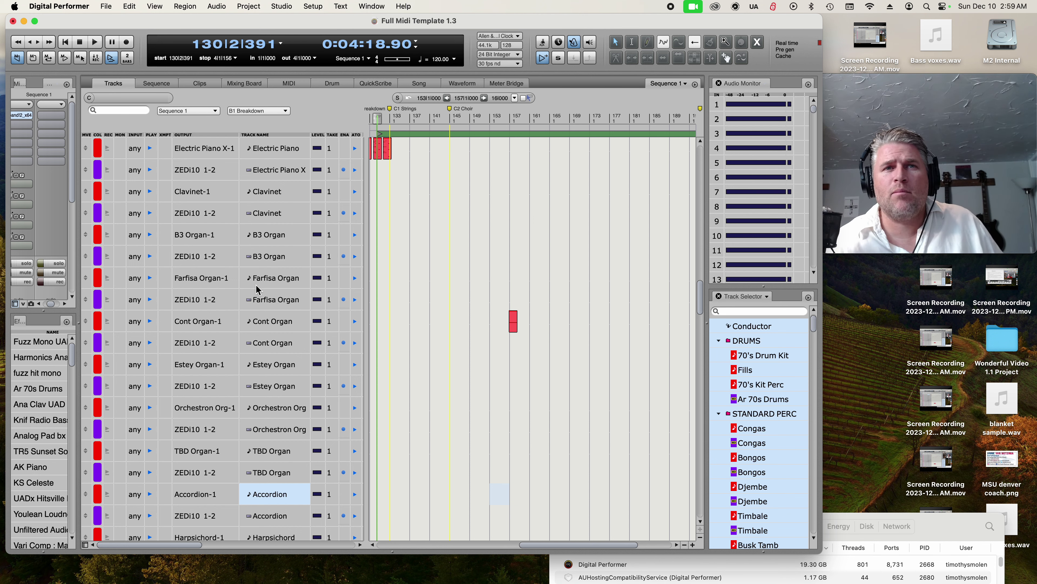
{"action": "left_click", "coordinate": [279, 302]}
{"action": "double_click", "coordinate": [280, 300]}
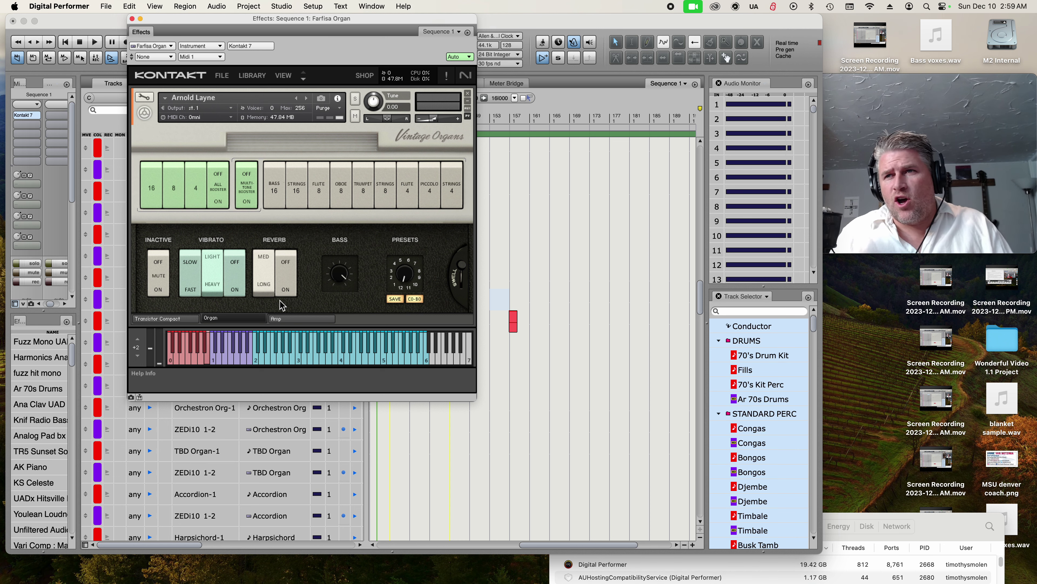
{"action": "left_click", "coordinate": [132, 19]}
Collapse all the track folders so only the instrument groups and Master-1 are listed.
{"action": "scroll", "coordinate": [331, 276], "scroll_direction": "down", "scroll_amount": 10}
{"action": "scroll", "coordinate": [331, 279], "scroll_direction": "down", "scroll_amount": 20}
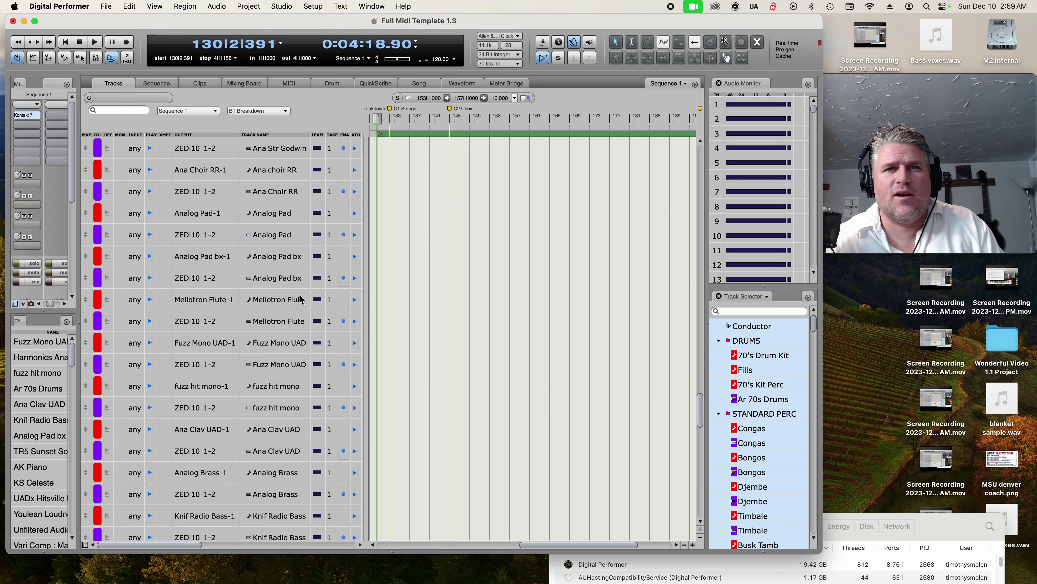
{"action": "scroll", "coordinate": [276, 294], "scroll_direction": "up", "scroll_amount": 20}
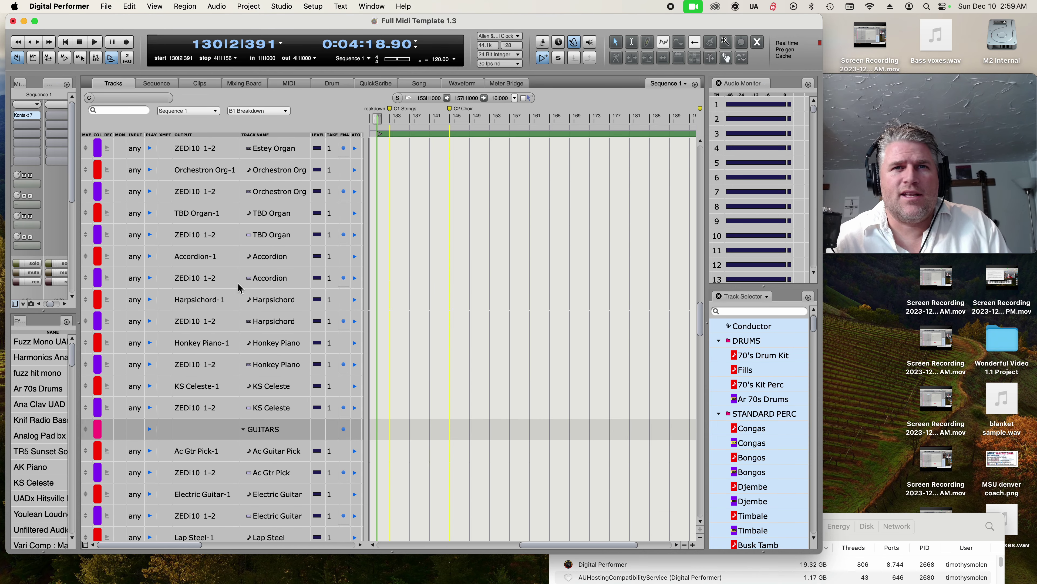
{"action": "scroll", "coordinate": [245, 300], "scroll_direction": "down", "scroll_amount": 20}
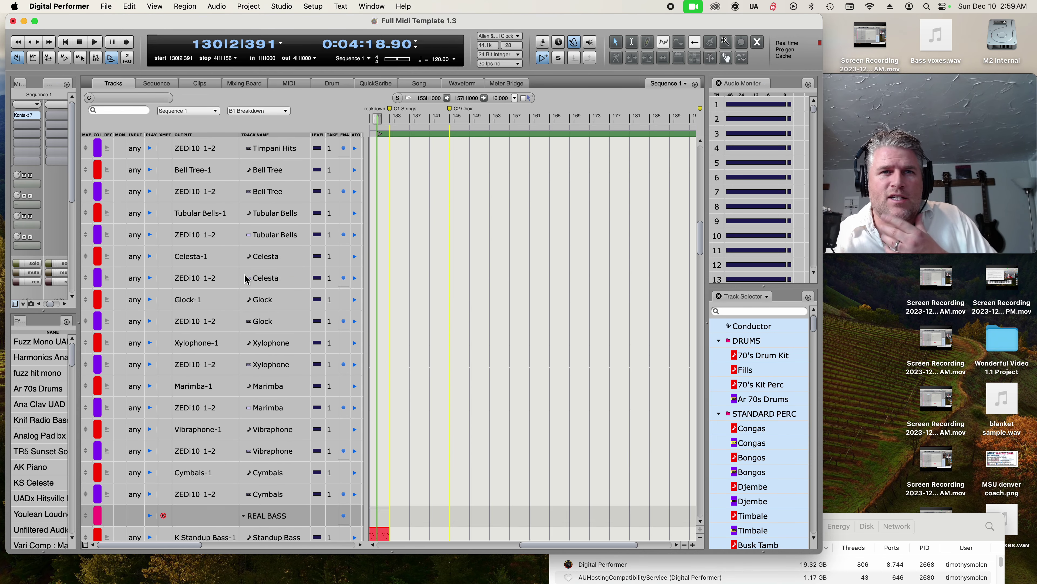
{"action": "scroll", "coordinate": [247, 273], "scroll_direction": "up", "scroll_amount": 20}
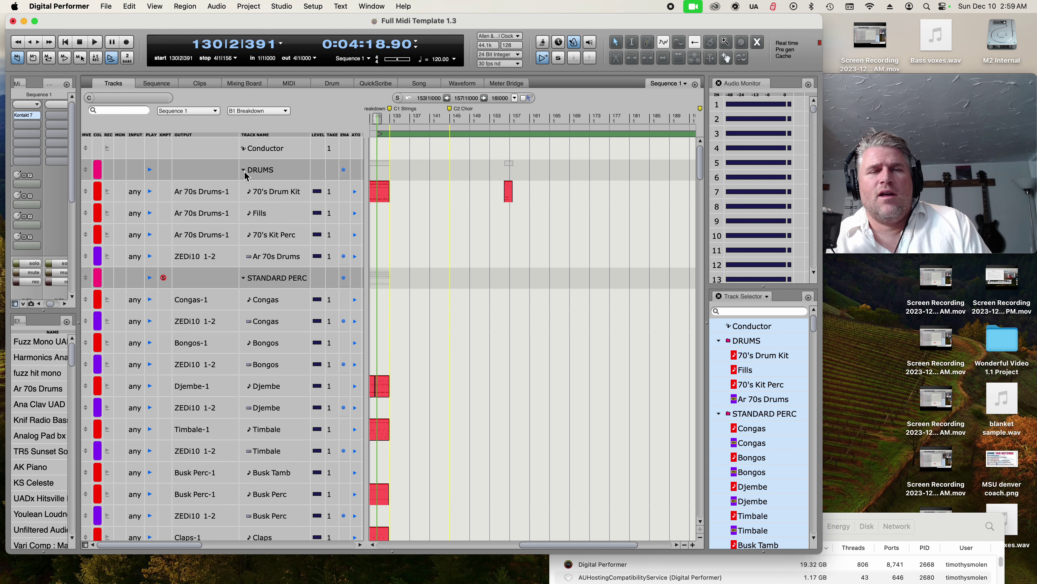
{"action": "left_click", "coordinate": [244, 170], "text": "alt"}
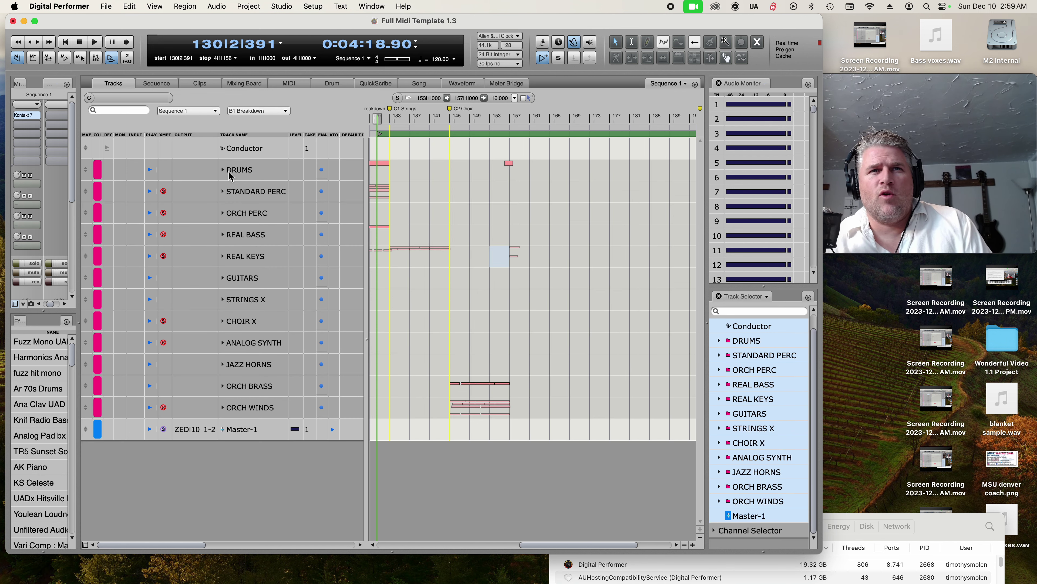
Disable the JAZZ HORNS, ORCH BRASS and ORCH WINDS track folders and enable them again.
{"action": "left_click", "coordinate": [322, 385]}
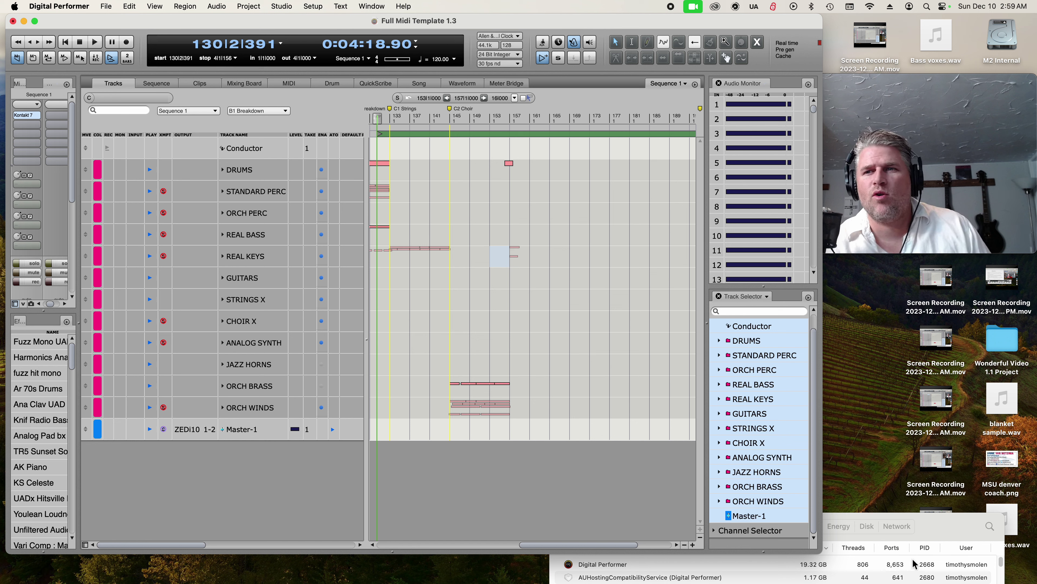
{"action": "left_click", "coordinate": [322, 385]}
{"action": "left_click", "coordinate": [322, 364]}
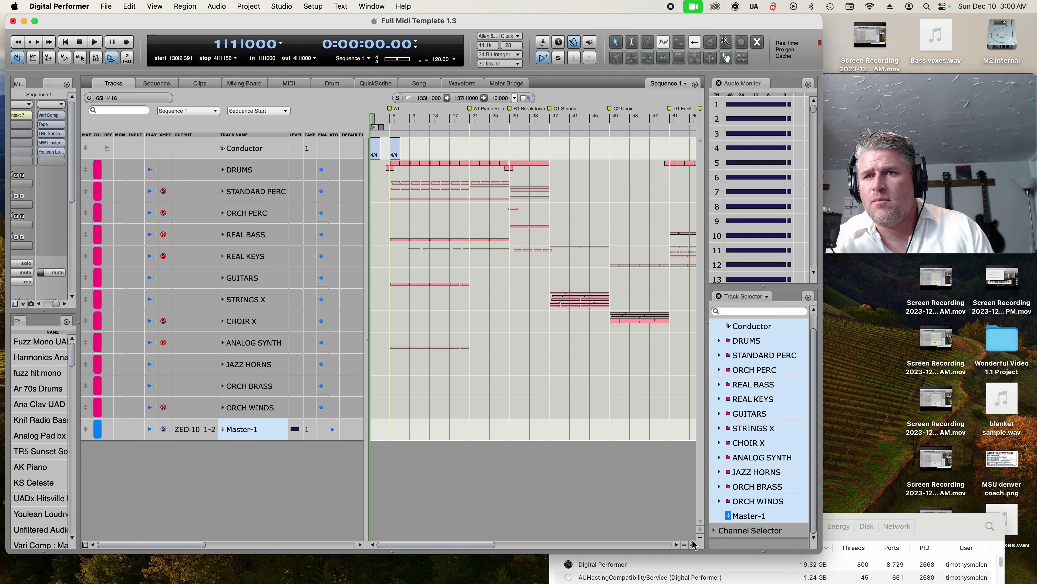
Expand the DRUMS folder and play the opening of the song from bar 3.
{"action": "left_click", "coordinate": [693, 544]}
{"action": "left_click", "coordinate": [692, 544]}
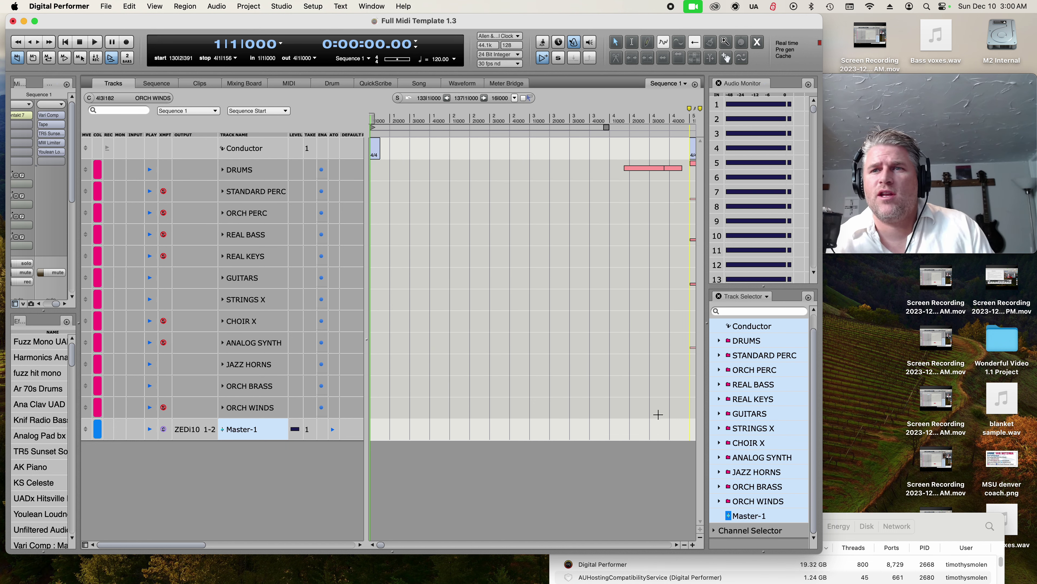
{"action": "left_click", "coordinate": [684, 544]}
{"action": "left_click", "coordinate": [684, 545]}
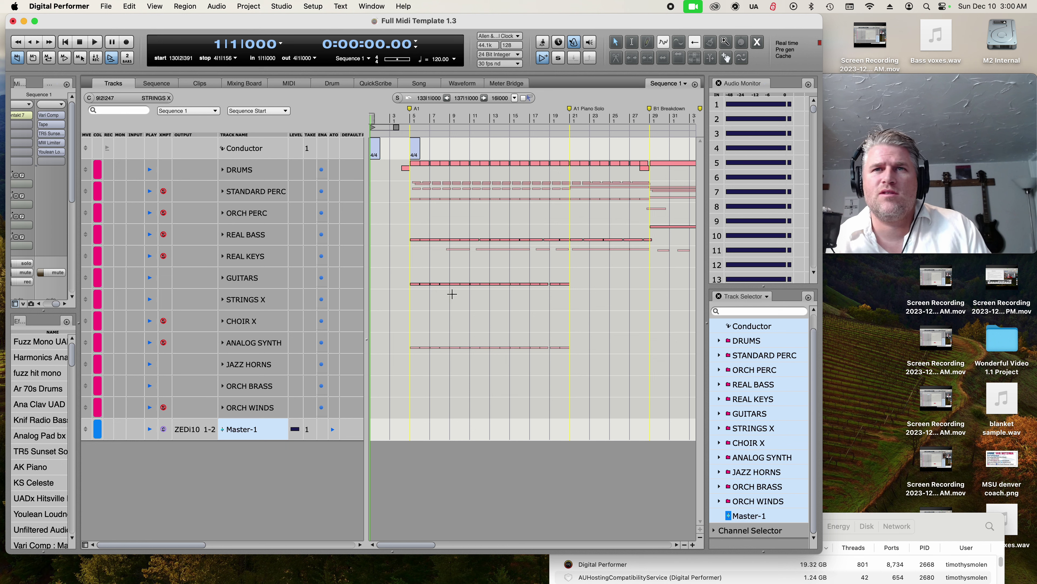
{"action": "left_click", "coordinate": [392, 118]}
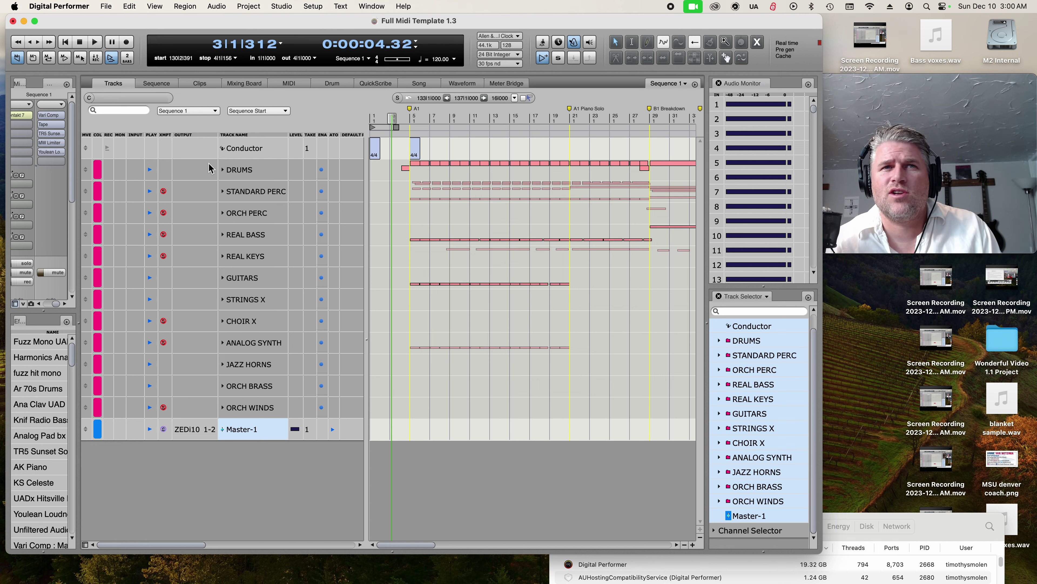
{"action": "left_click", "coordinate": [222, 169]}
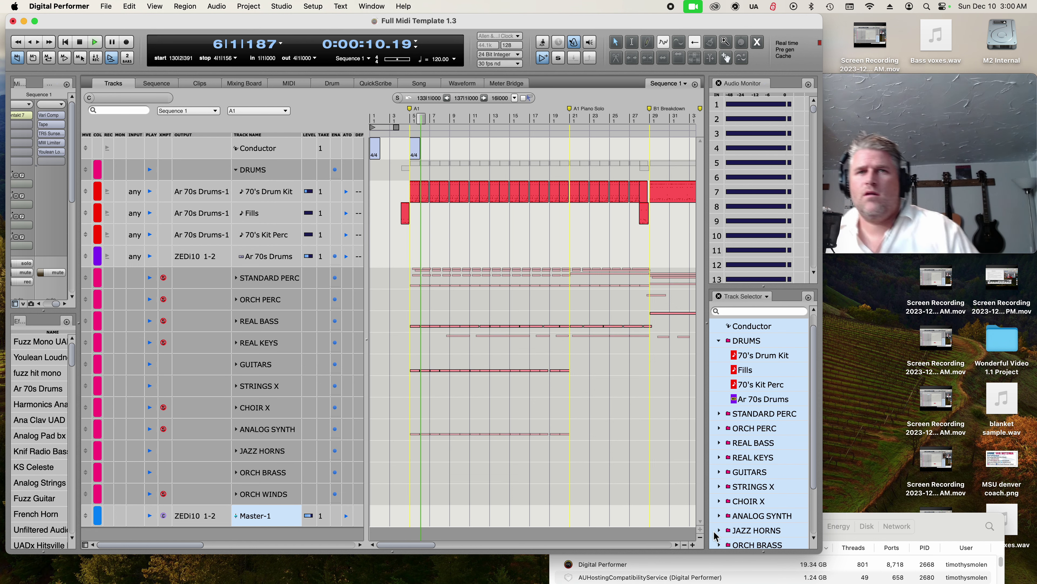
{"action": "key", "text": "space"}
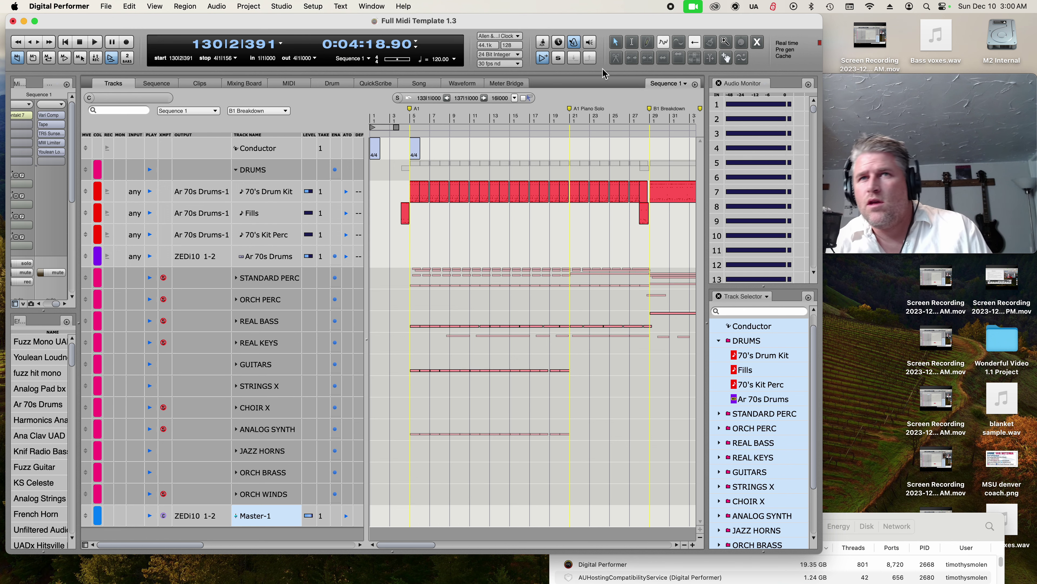
Play from bar 3 in solo mode with the 70's Drum Kit, Fills, 70's Kit Perc and Ar 70s Drums tracks soloed.
{"action": "key", "text": "Return"}
{"action": "left_click", "coordinate": [397, 119]}
{"action": "left_click", "coordinate": [168, 61]}
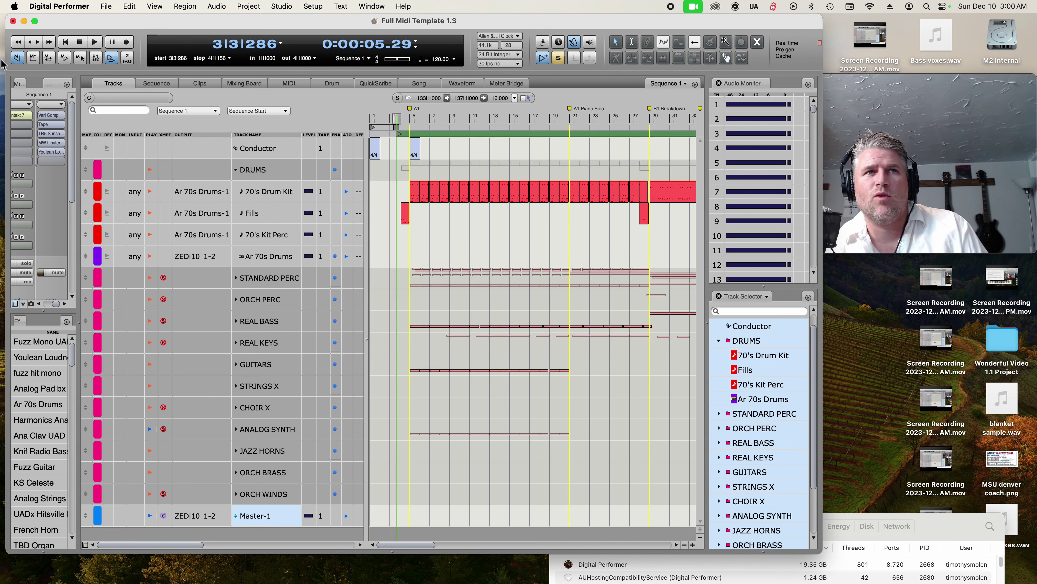
{"action": "key", "text": "space"}
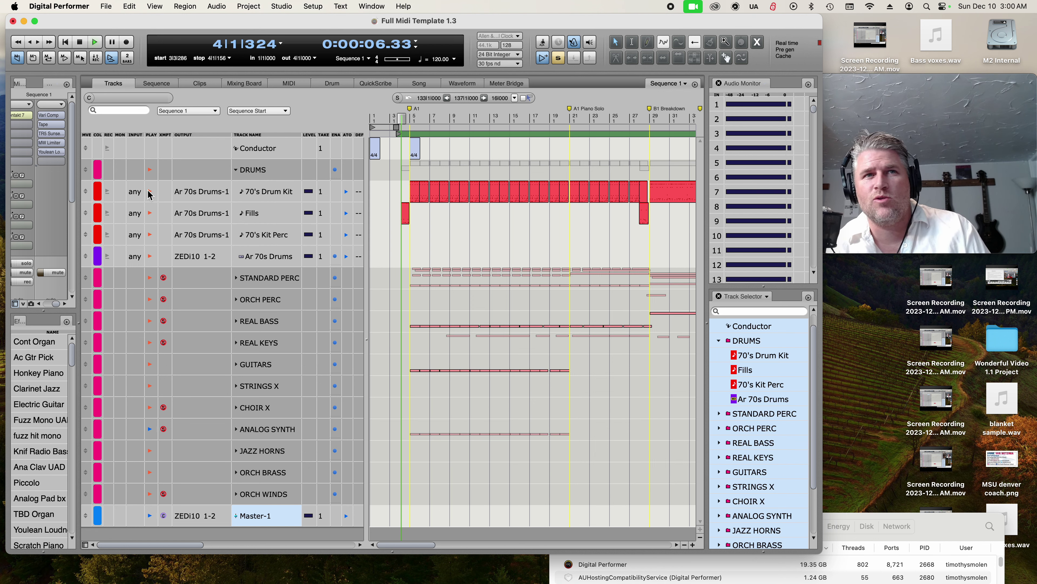
{"action": "left_click", "coordinate": [150, 192]}
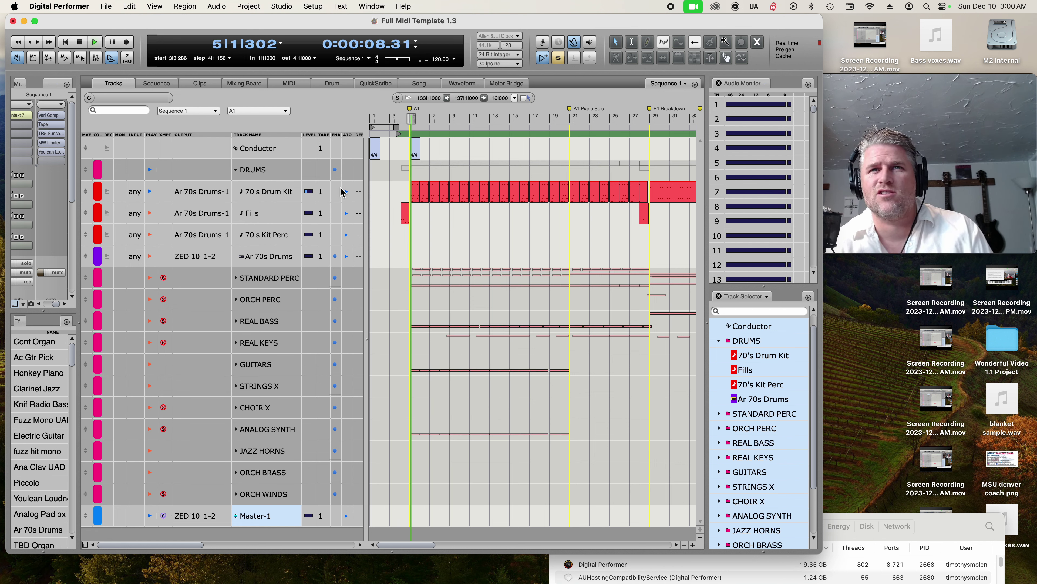
{"action": "left_click_drag", "start_coordinate": [151, 212], "coordinate": [150, 256]}
{"action": "left_click", "coordinate": [399, 119]}
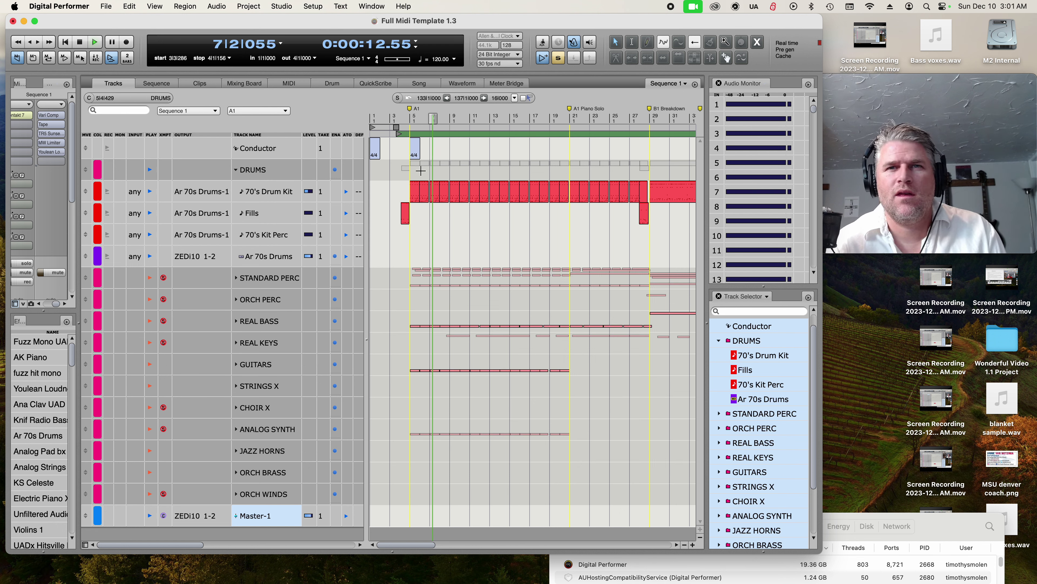
{"action": "key", "text": "space"}
{"action": "double_click", "coordinate": [247, 516]}
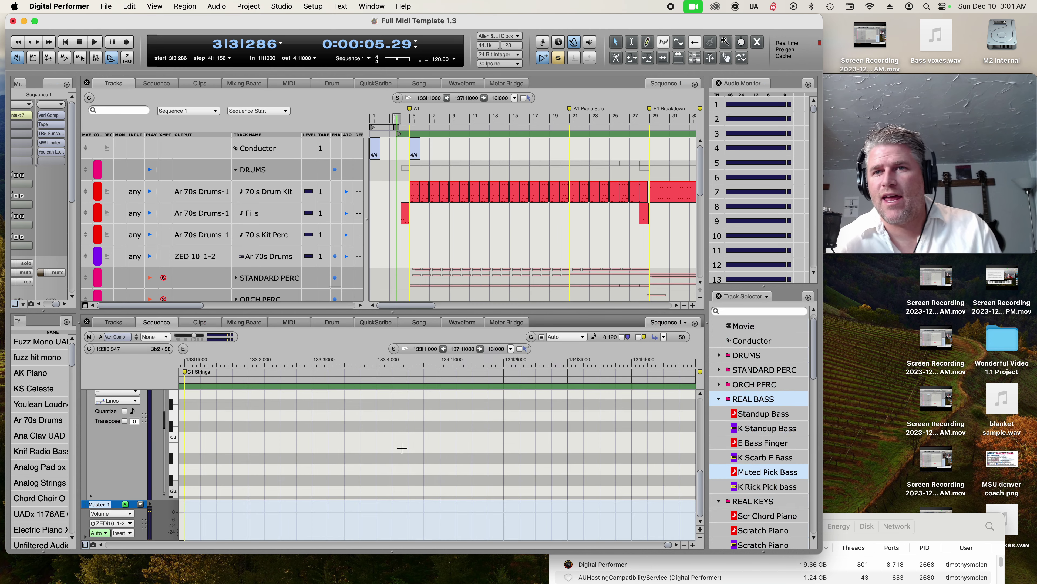
{"action": "left_click", "coordinate": [86, 322]}
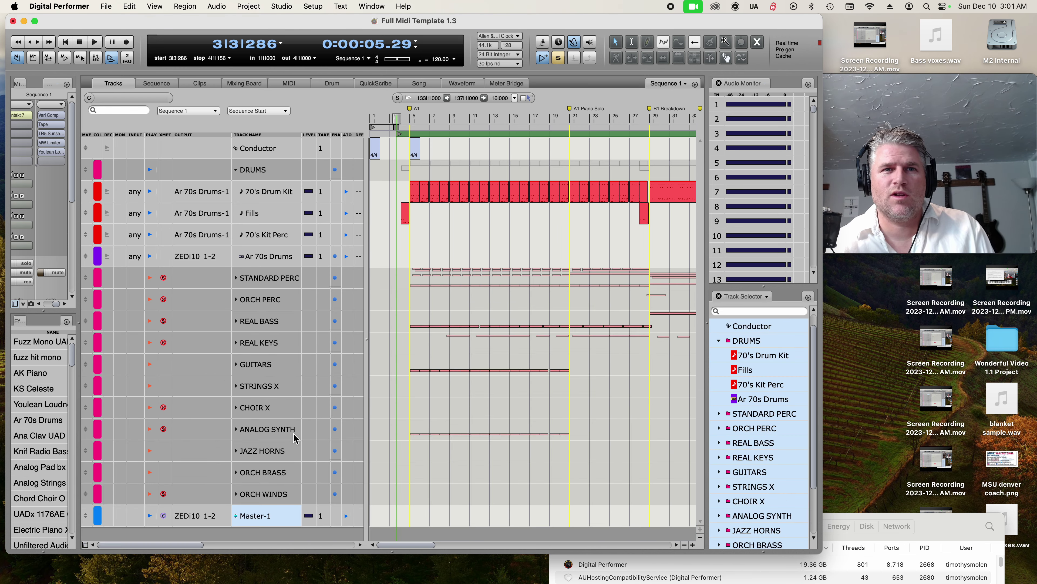
{"action": "double_click", "coordinate": [264, 516]}
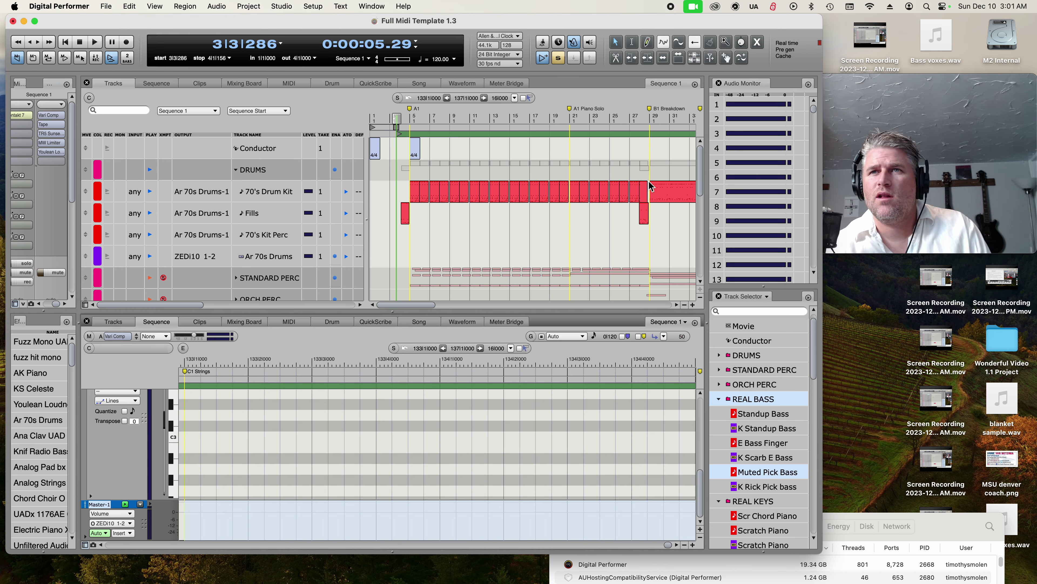
{"action": "left_click", "coordinate": [87, 321]}
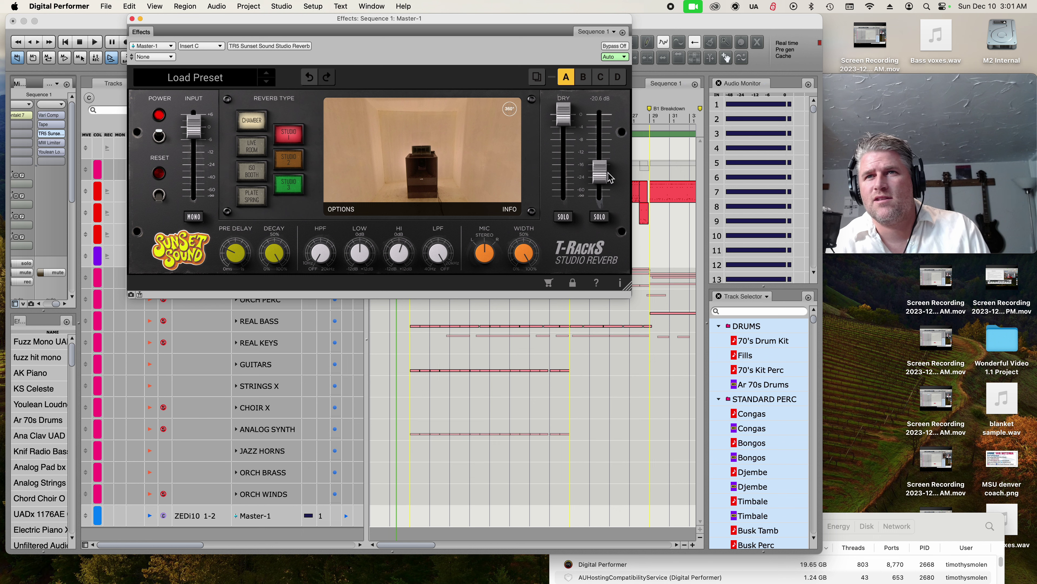
During playback, raise the wet level of Master-1's TR5 Sunset Sound Studio Reverb to -1.1 dB and adjust the pre-delay.
{"action": "key", "text": "space"}
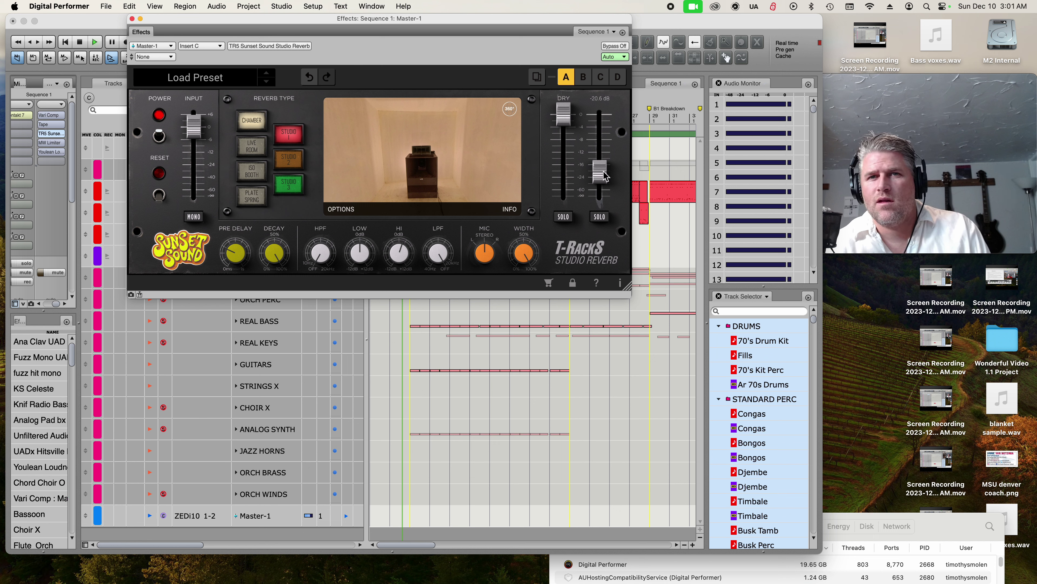
{"action": "left_click_drag", "start_coordinate": [602, 176], "coordinate": [597, 116]}
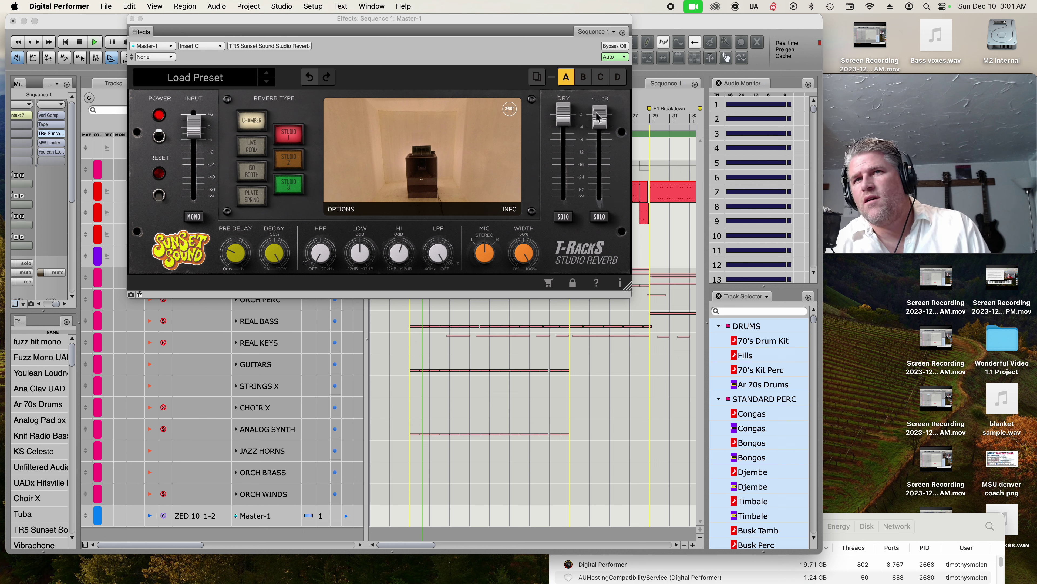
{"action": "mouse_move", "coordinate": [239, 254]}
{"action": "left_mouse_down"}
{"action": "mouse_move", "coordinate": [252, 210]}
{"action": "mouse_move", "coordinate": [240, 268]}
{"action": "left_mouse_up"}
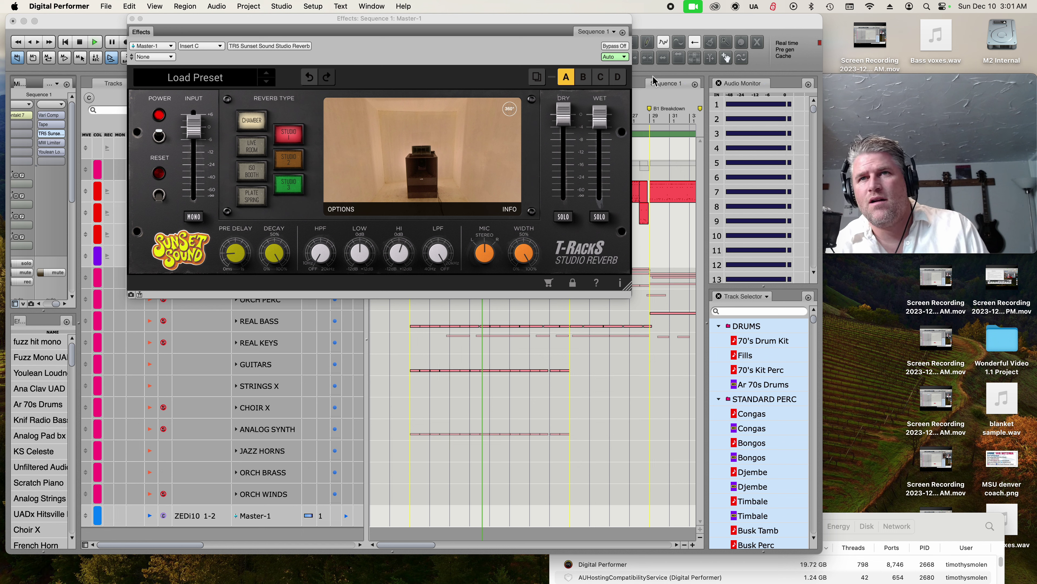
Lower the wet level of Master-1's studio reverb, close its effect window and stop playback.
{"action": "left_click_drag", "start_coordinate": [600, 116], "coordinate": [603, 163]}
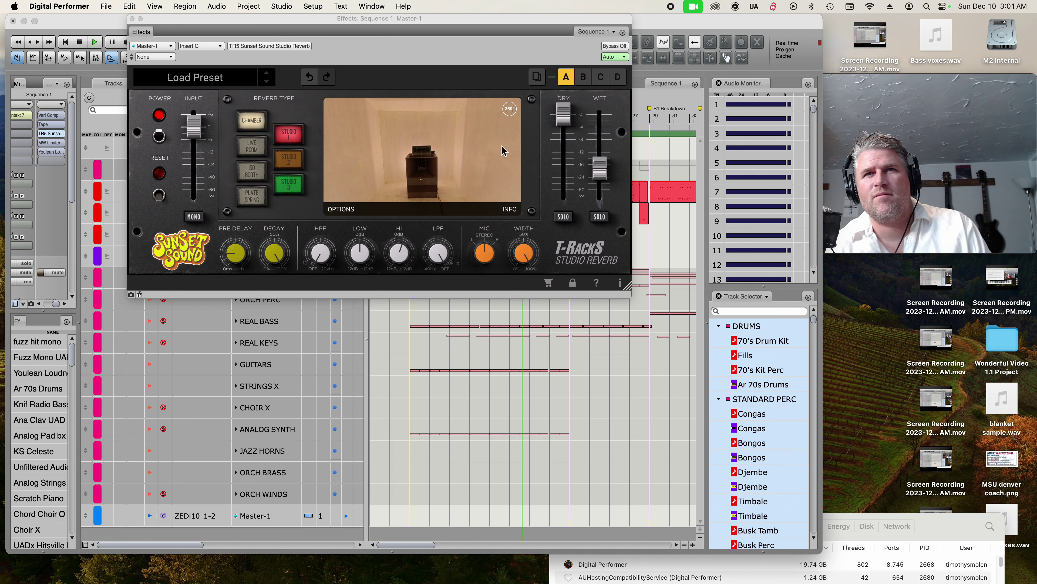
{"action": "left_click", "coordinate": [131, 19]}
{"action": "key", "text": "space"}
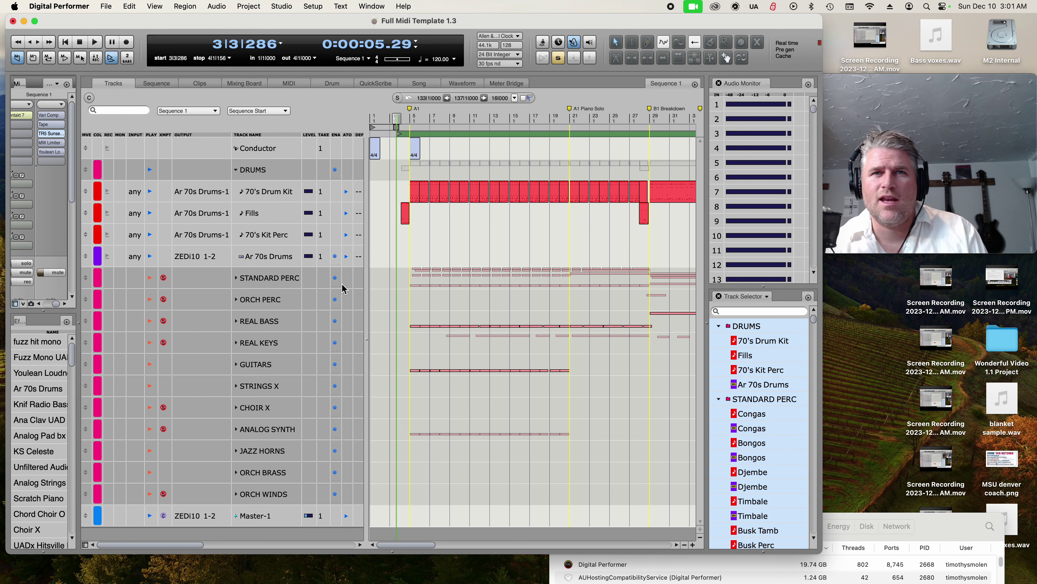
Expand the STANDARD PERC folder and add the Congas and Bongos tracks to the solo during playback from bar 3.
{"action": "left_click", "coordinate": [237, 278]}
{"action": "key", "text": "space"}
{"action": "left_click", "coordinate": [150, 300]}
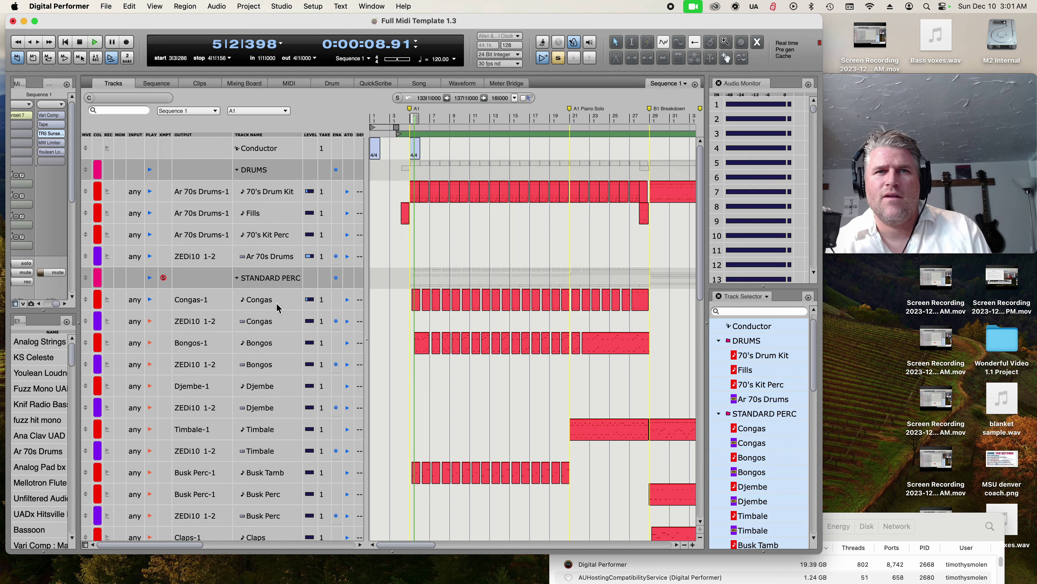
{"action": "left_click", "coordinate": [150, 321]}
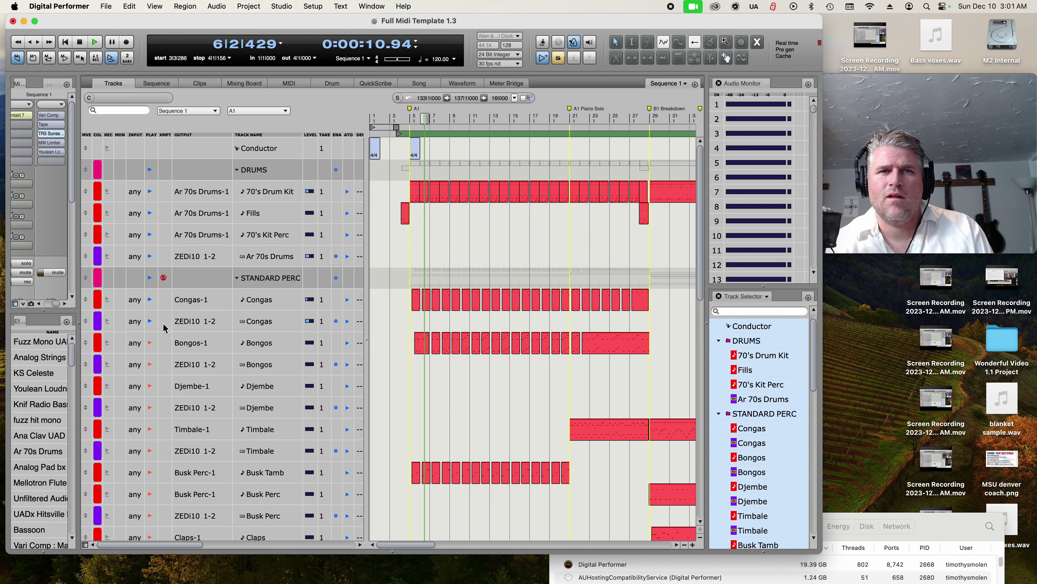
{"action": "left_click", "coordinate": [150, 343]}
{"action": "left_click", "coordinate": [150, 365]}
{"action": "key", "text": "space"}
Record-enable the Bongos MIDI track and audition it, switching record enable to the Busk Tamb MIDI track.
{"action": "scroll", "coordinate": [150, 343], "scroll_direction": "down", "scroll_amount": 6}
{"action": "left_click", "coordinate": [107, 213]}
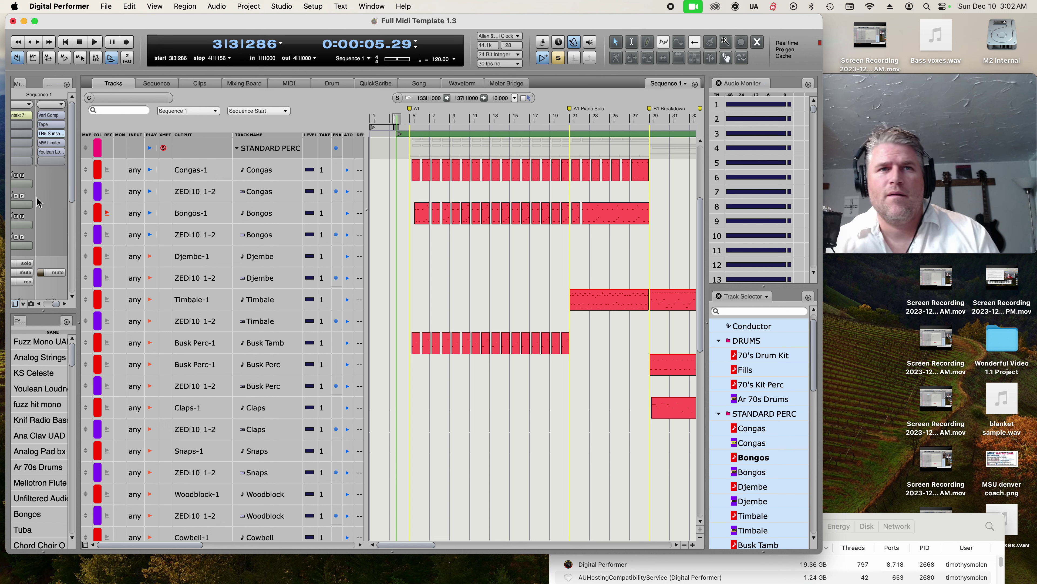
{"action": "key", "text": "space"}
{"action": "key", "text": "space"}
{"action": "key", "text": "space"}
{"action": "key", "text": "space"}
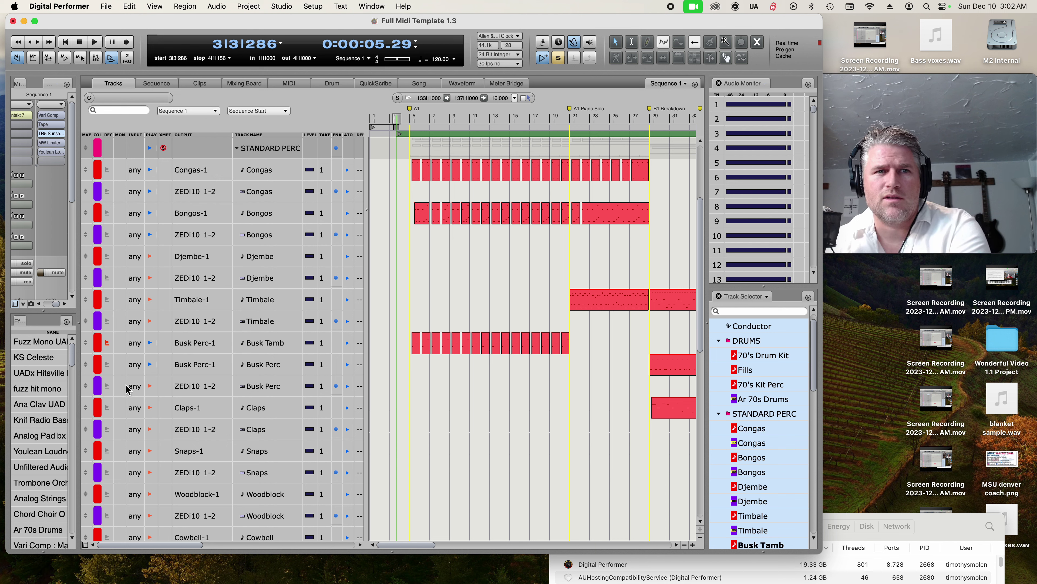
Add the Busk Tamb and Busk Perc tracks to the solo and play the song from bar 3.
{"action": "right_click", "coordinate": [150, 383]}
{"action": "left_click", "coordinate": [225, 343]}
{"action": "left_click", "coordinate": [265, 342]}
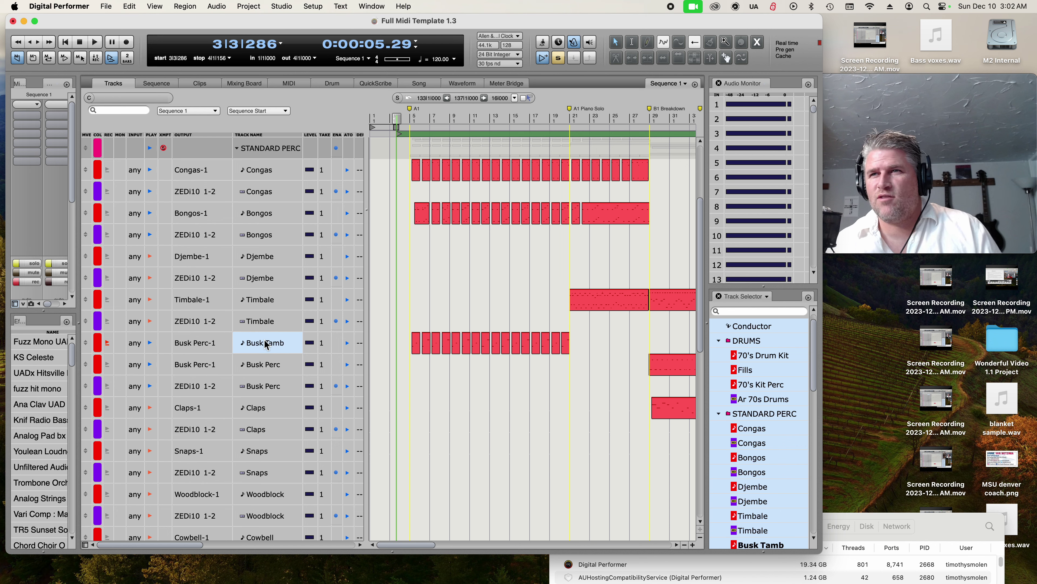
{"action": "key", "text": "space"}
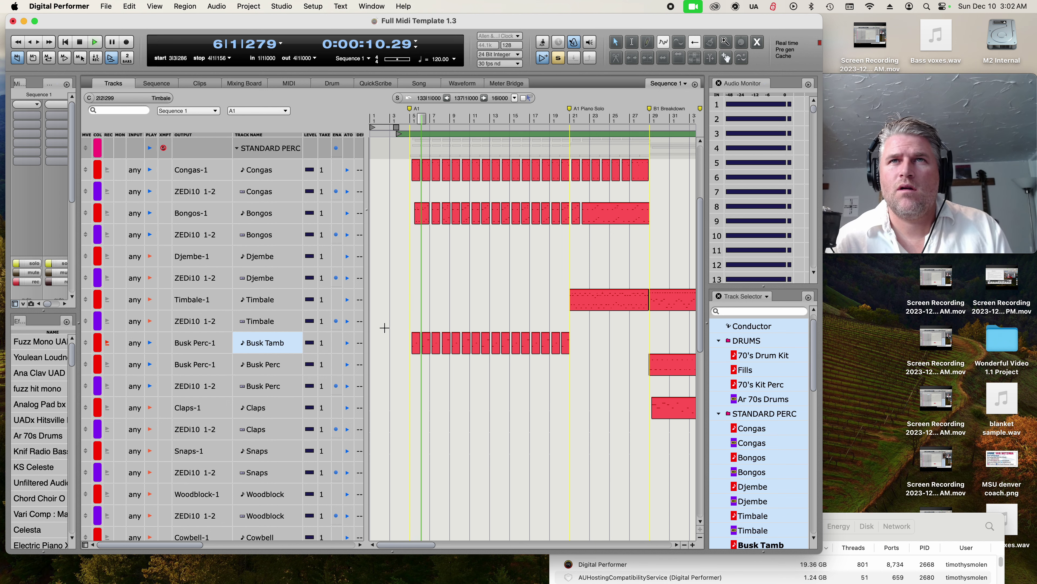
{"action": "scroll", "coordinate": [416, 334], "scroll_direction": "down", "scroll_amount": 10}
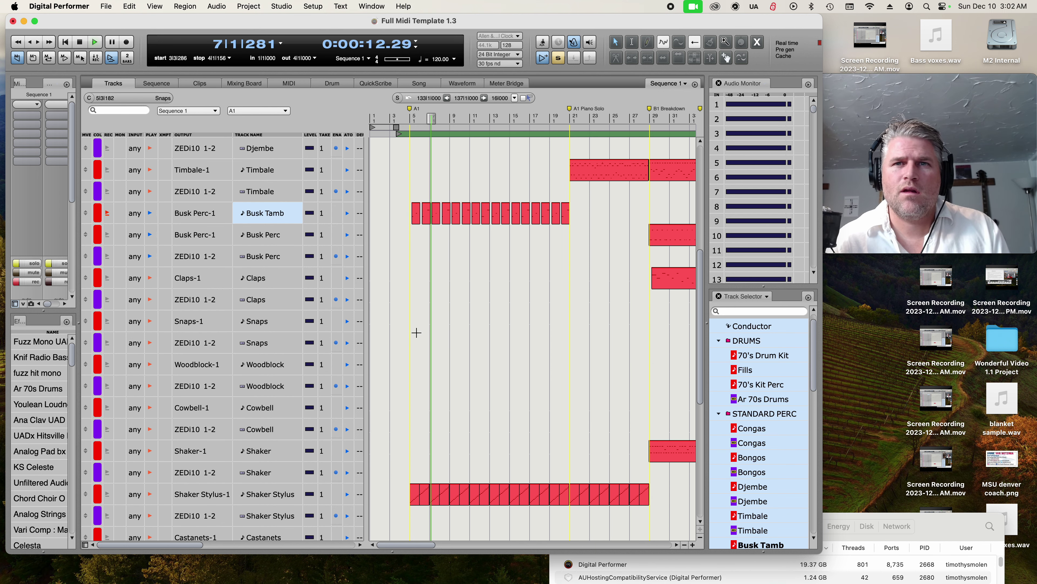
{"action": "key", "text": "space"}
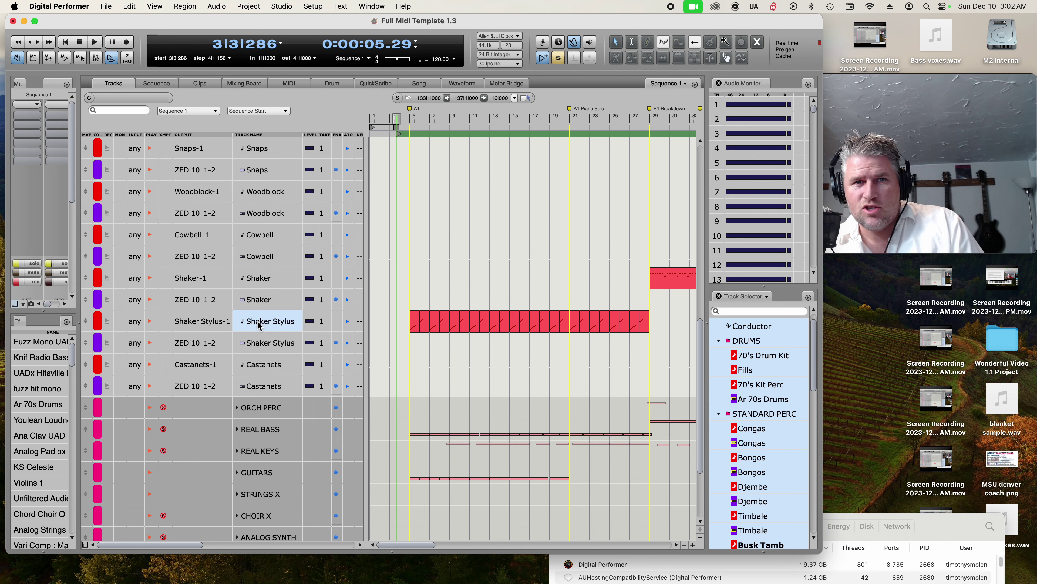
Inspect the Shaker Stylus track's Stylus RMX instrument and play from bar 3 with both Shaker Stylus tracks soloed.
{"action": "double_click", "coordinate": [279, 346]}
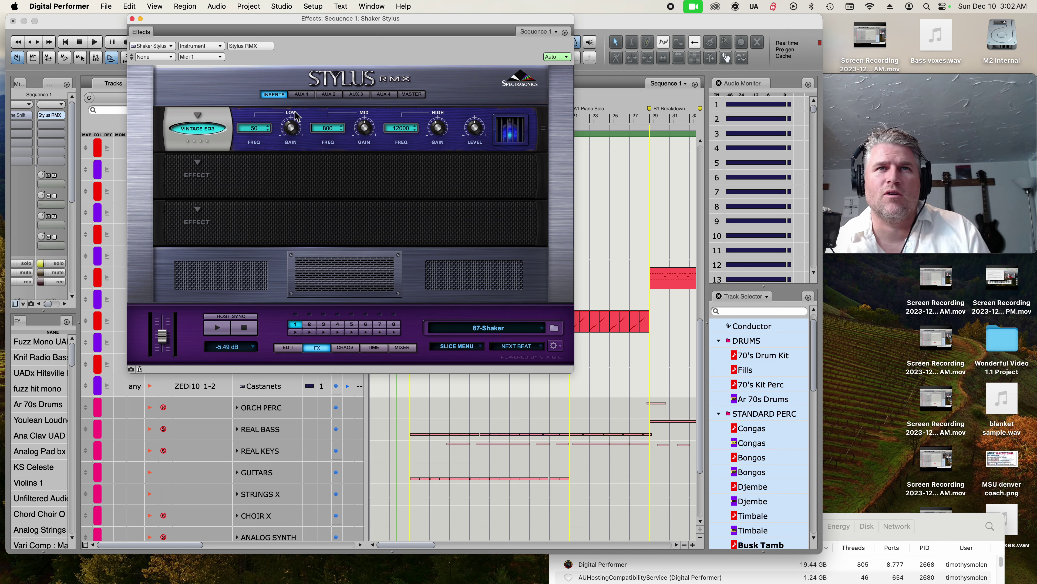
{"action": "key", "text": "space"}
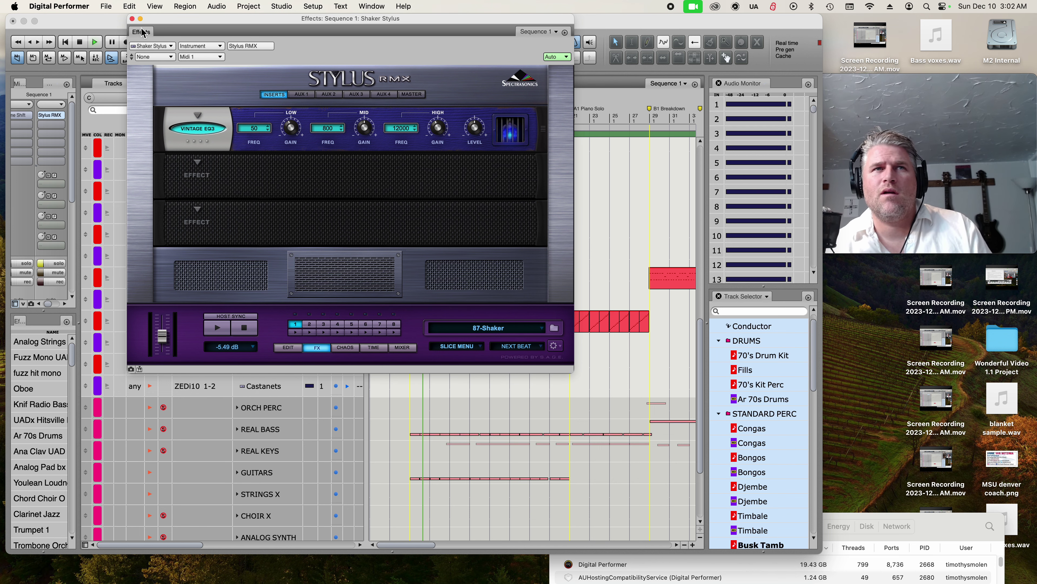
{"action": "left_click", "coordinate": [132, 19]}
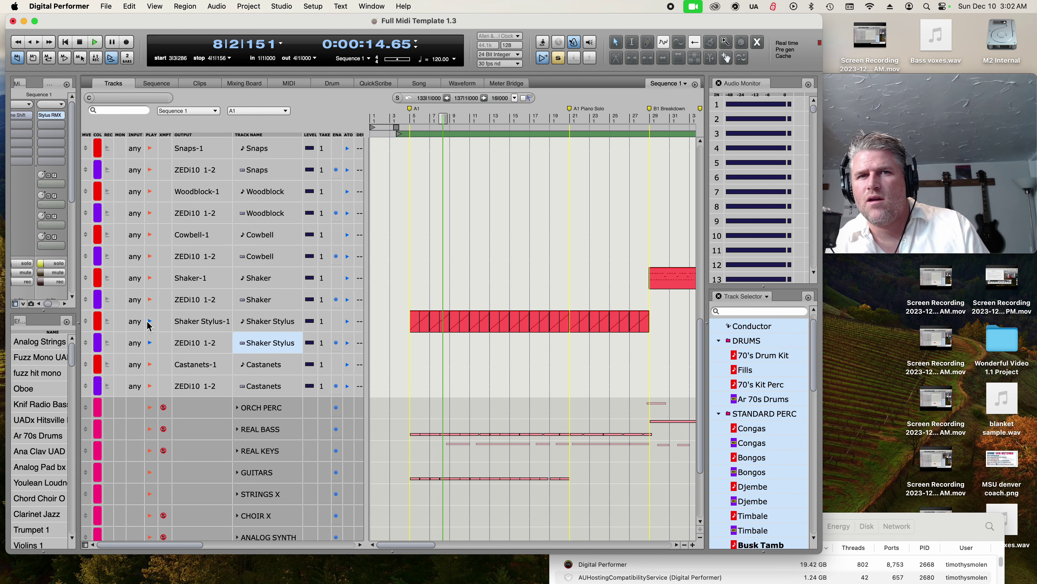
{"action": "scroll", "coordinate": [517, 379], "scroll_direction": "up", "scroll_amount": 15}
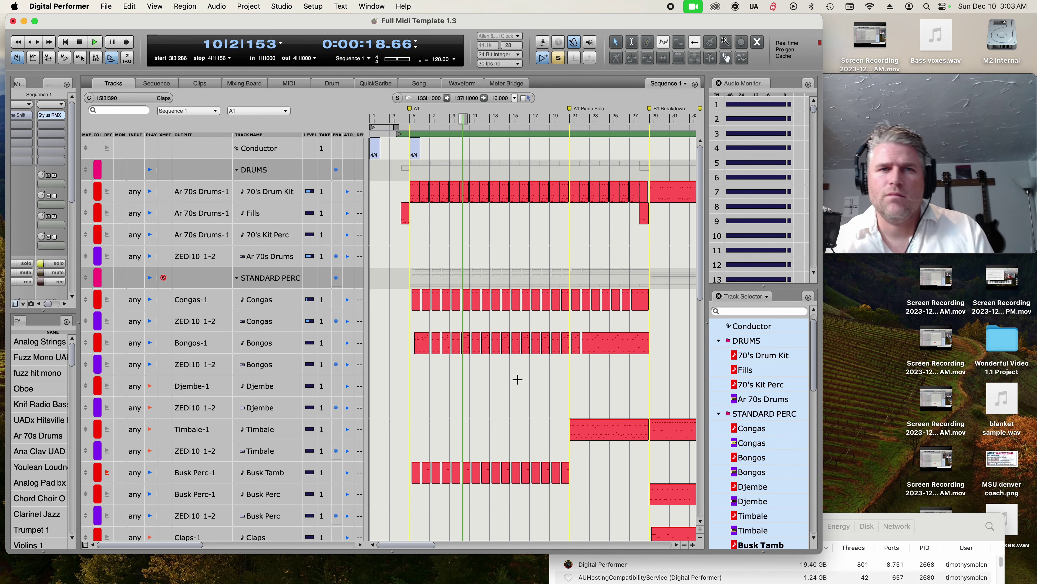
{"action": "scroll", "coordinate": [517, 379], "scroll_direction": "down", "scroll_amount": 10}
{"action": "scroll", "coordinate": [515, 376], "scroll_direction": "down", "scroll_amount": 3}
{"action": "key", "text": "space"}
Expand the REAL BASS folder and add the Muted Pick Bass and K Rick Pick bass tracks to the solo.
{"action": "left_click", "coordinate": [237, 321]}
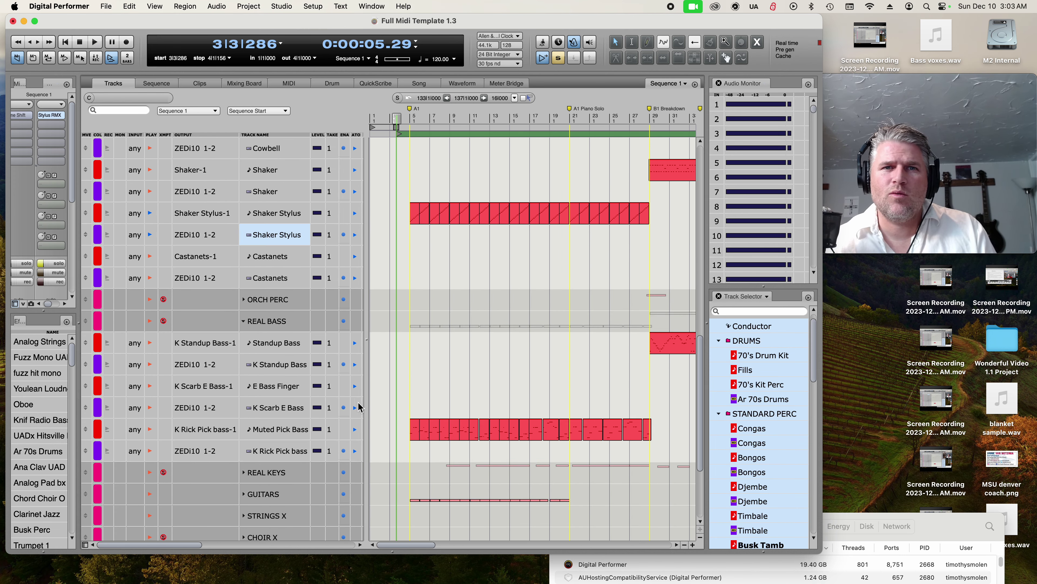
{"action": "scroll", "coordinate": [360, 407], "scroll_direction": "down", "scroll_amount": 1}
{"action": "left_click", "coordinate": [156, 395]}
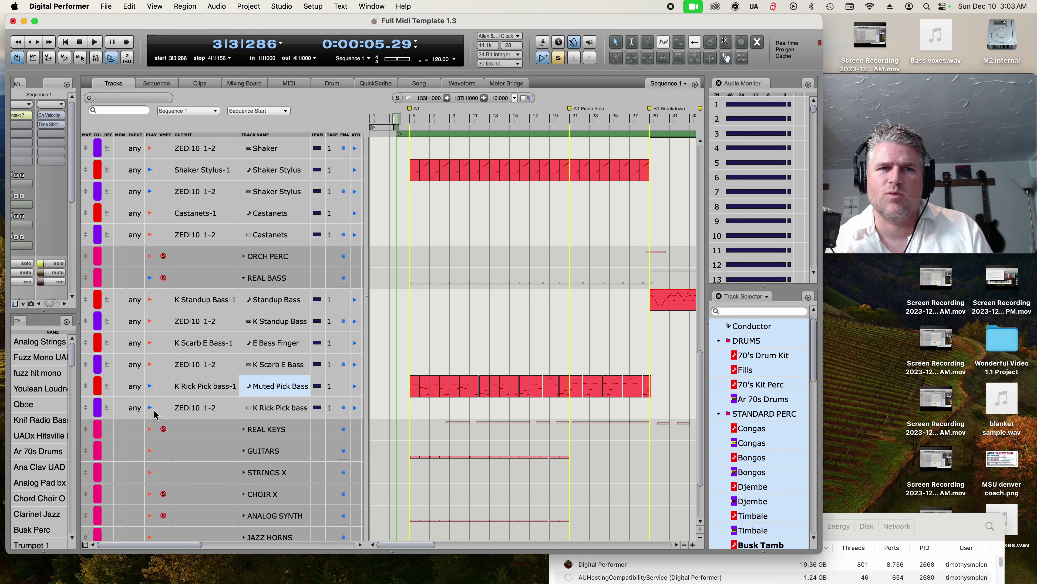
Inspect the Xpand!2 instrument on the K Rick Pick bass track and audition the bass from bar 3.
{"action": "left_click", "coordinate": [288, 407]}
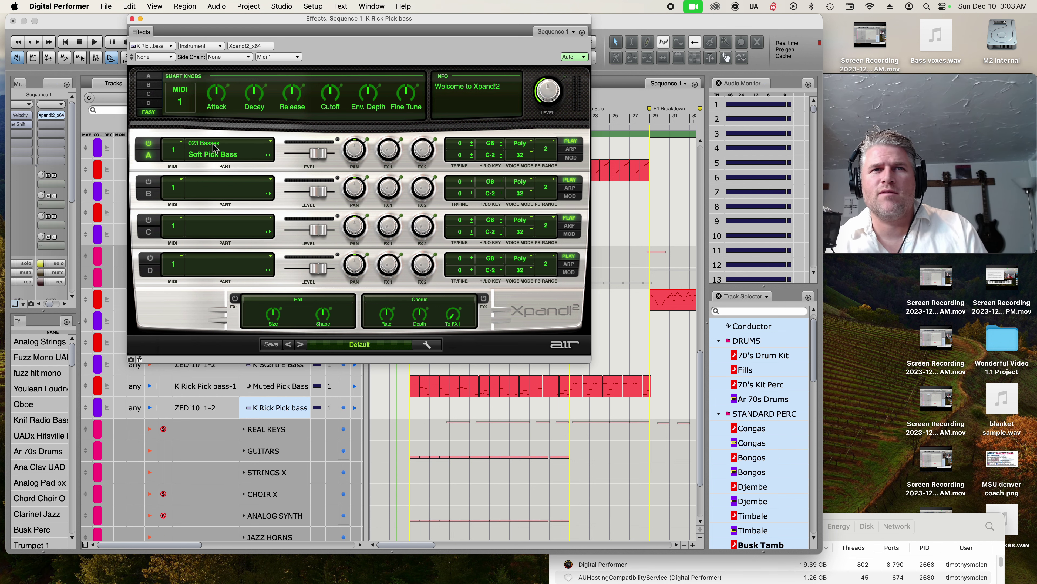
{"action": "left_click_drag", "start_coordinate": [377, 20], "coordinate": [381, 20]}
{"action": "left_click", "coordinate": [135, 19]}
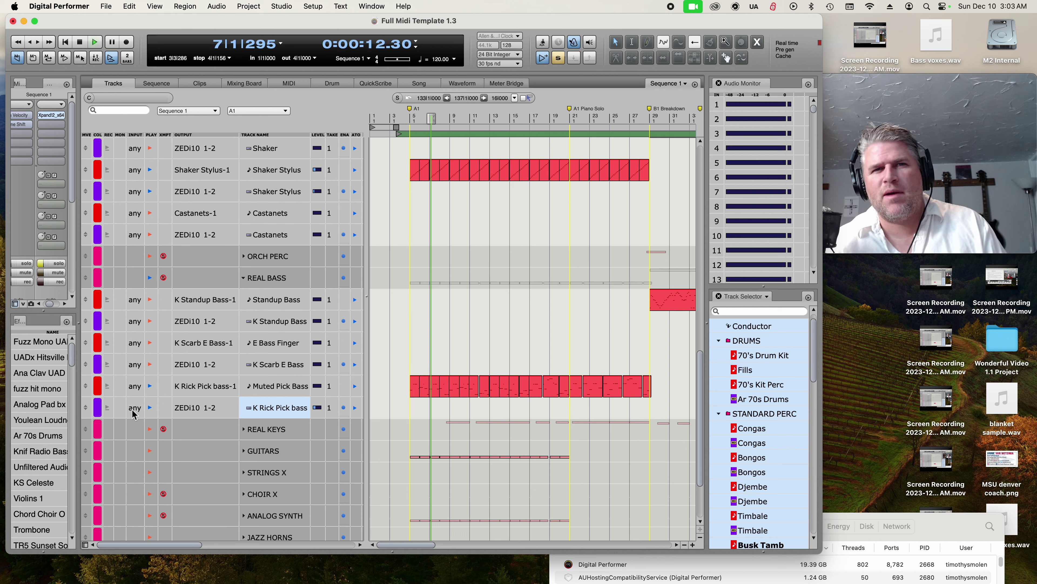
Expand the REAL KEYS folder, stop playback and add both AK Piano tracks to the solo.
{"action": "scroll", "coordinate": [402, 441], "scroll_direction": "down", "scroll_amount": 1}
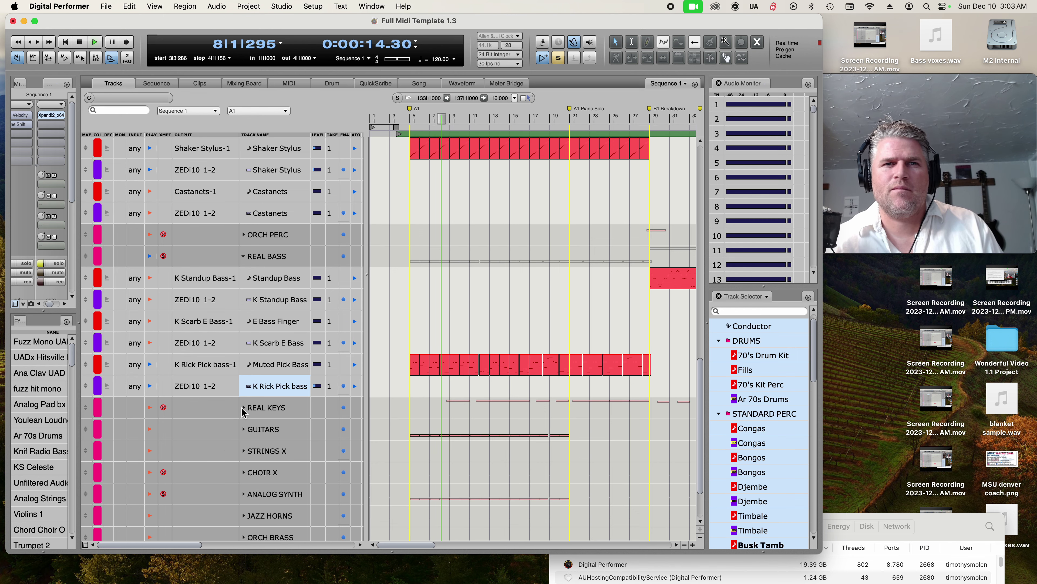
{"action": "left_click", "coordinate": [244, 408]}
{"action": "scroll", "coordinate": [388, 381], "scroll_direction": "down", "scroll_amount": 6}
{"action": "scroll", "coordinate": [388, 381], "scroll_direction": "down", "scroll_amount": 7}
{"action": "key", "text": "space"}
{"action": "left_click_drag", "start_coordinate": [267, 213], "coordinate": [271, 236]}
{"action": "left_click", "coordinate": [152, 234]}
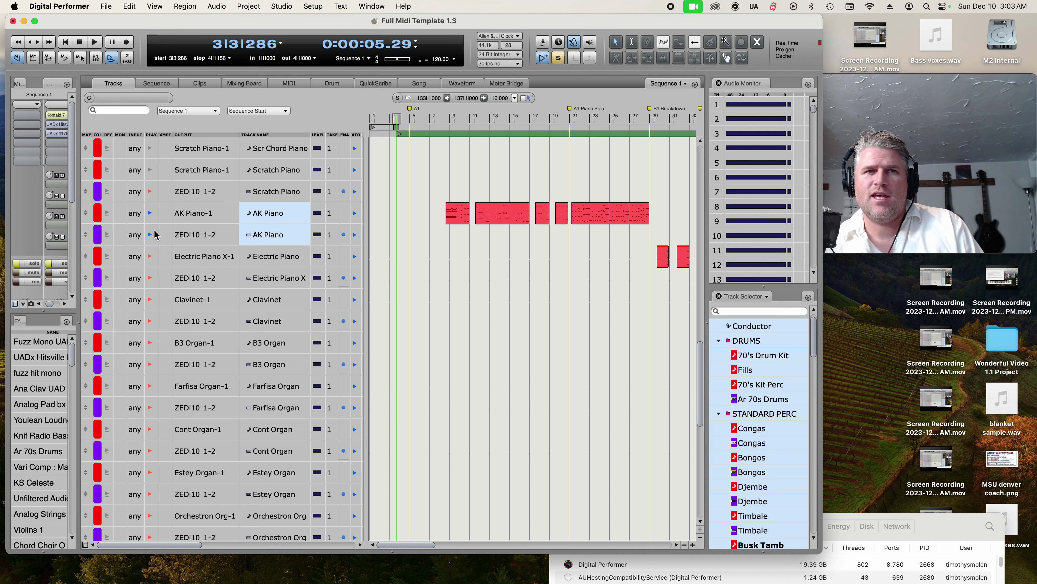
Select the AK Piano instrument track and move the playback position to bar 7.
{"action": "left_click", "coordinate": [446, 119]}
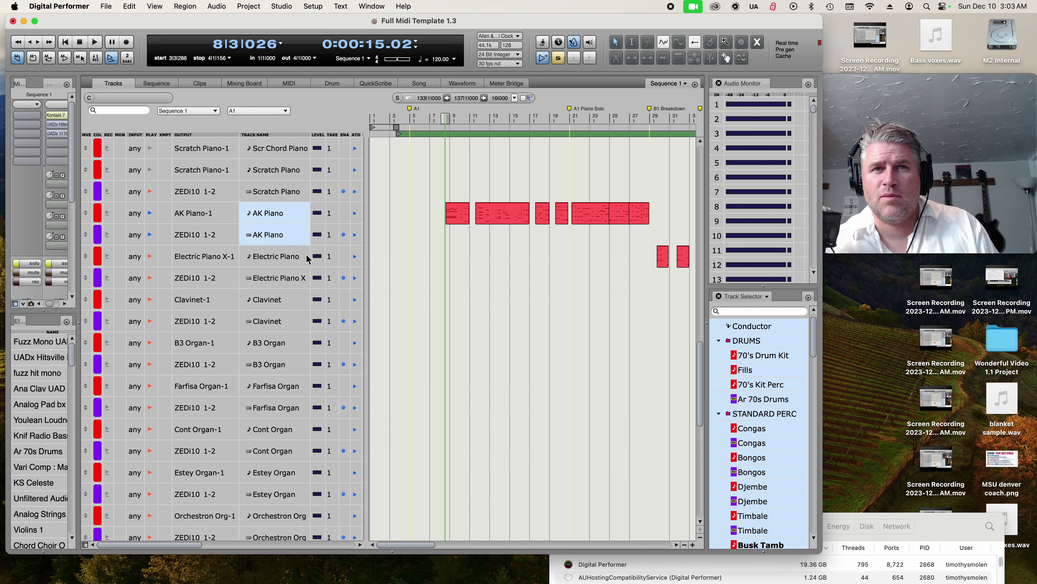
{"action": "left_click", "coordinate": [275, 236]}
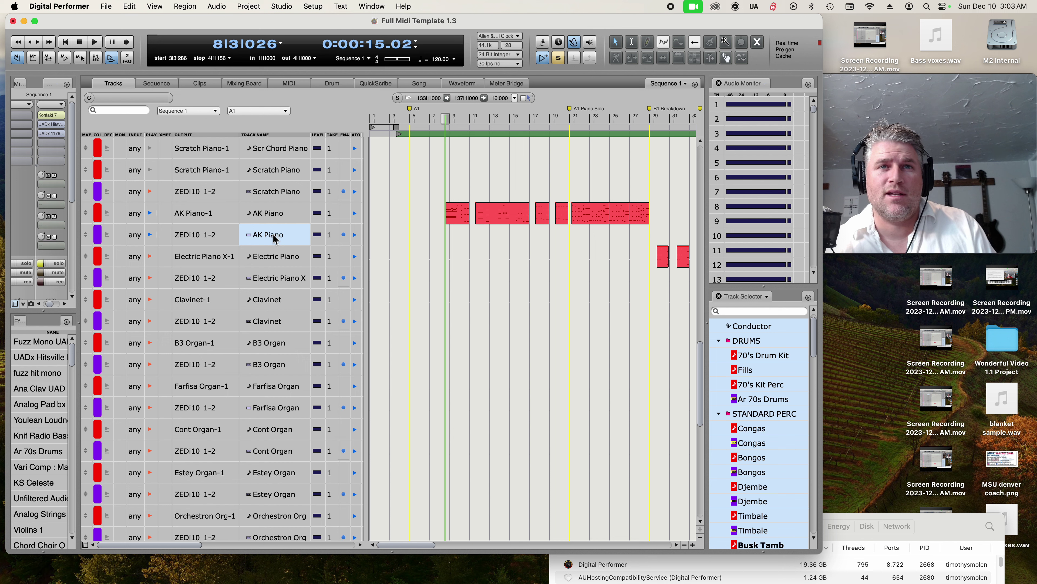
{"action": "left_click_drag", "start_coordinate": [447, 117], "coordinate": [431, 118]}
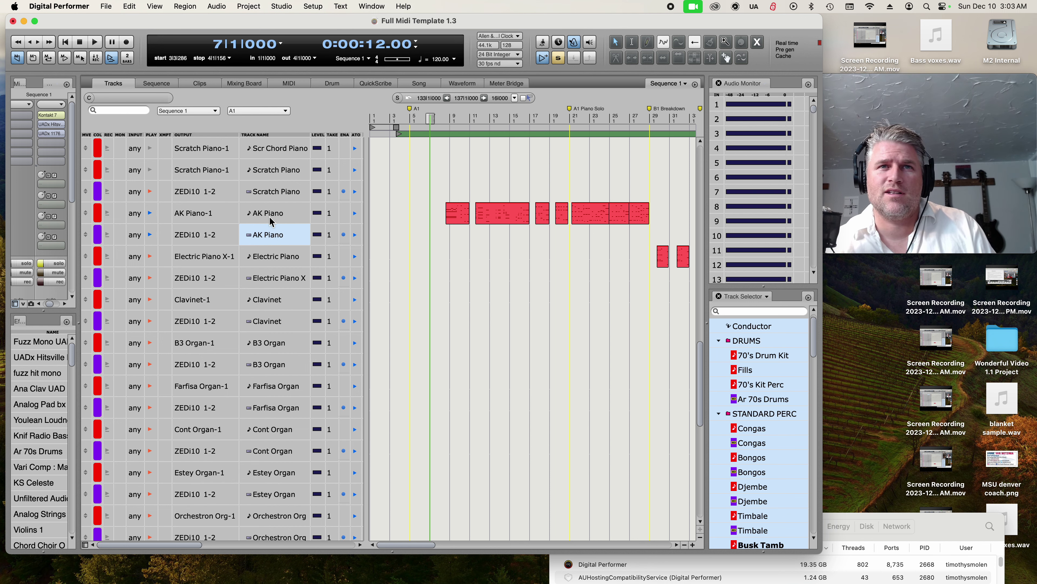
During playback from bar 7, set the Alicias Keys volume in AK Piano's Kontakt 7 instrument to -4.0 and close its window.
{"action": "key", "text": "v"}
{"action": "key", "text": "space"}
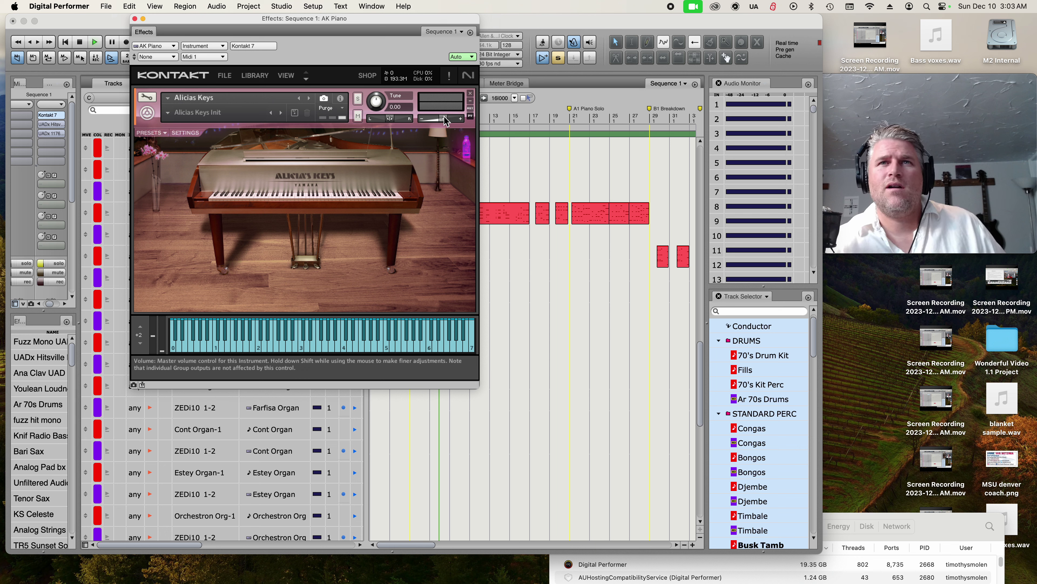
{"action": "left_click_drag", "start_coordinate": [444, 117], "coordinate": [443, 117]}
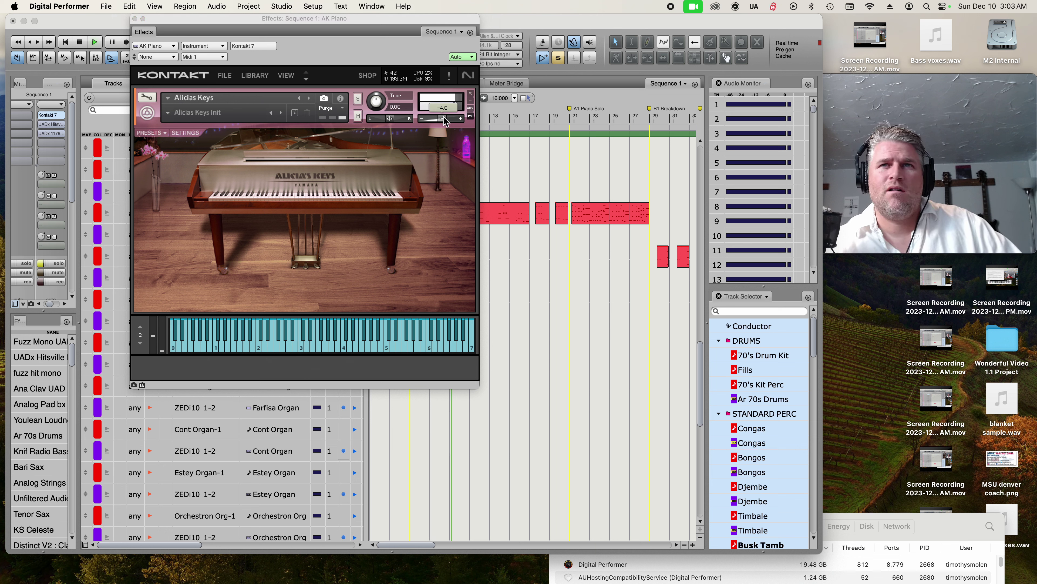
{"action": "left_click", "coordinate": [135, 19]}
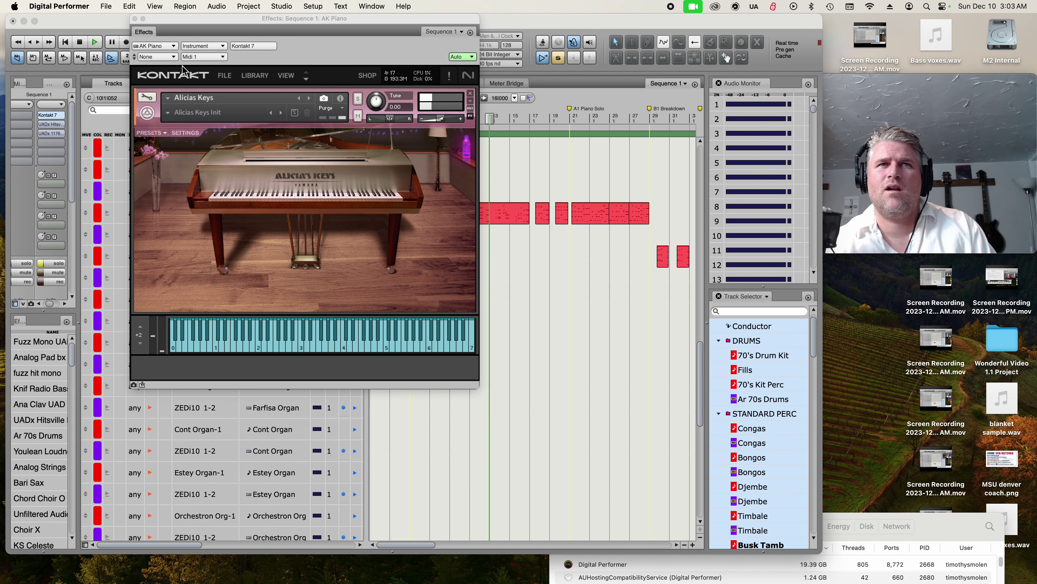
{"action": "left_click", "coordinate": [135, 19]}
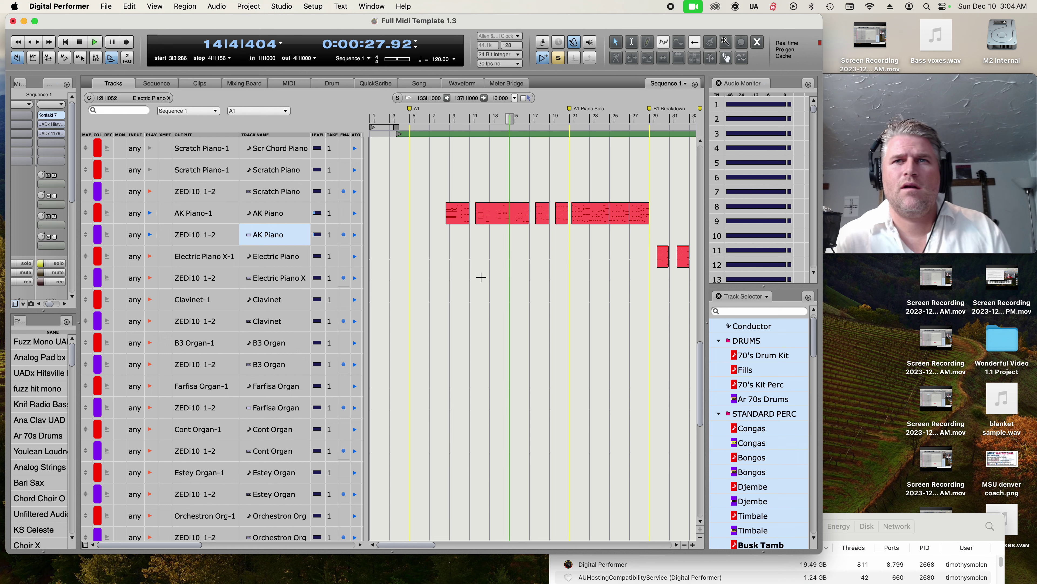
Stop playback and set the audio buffer size to 64.
{"action": "scroll", "coordinate": [414, 255], "scroll_direction": "down", "scroll_amount": 3}
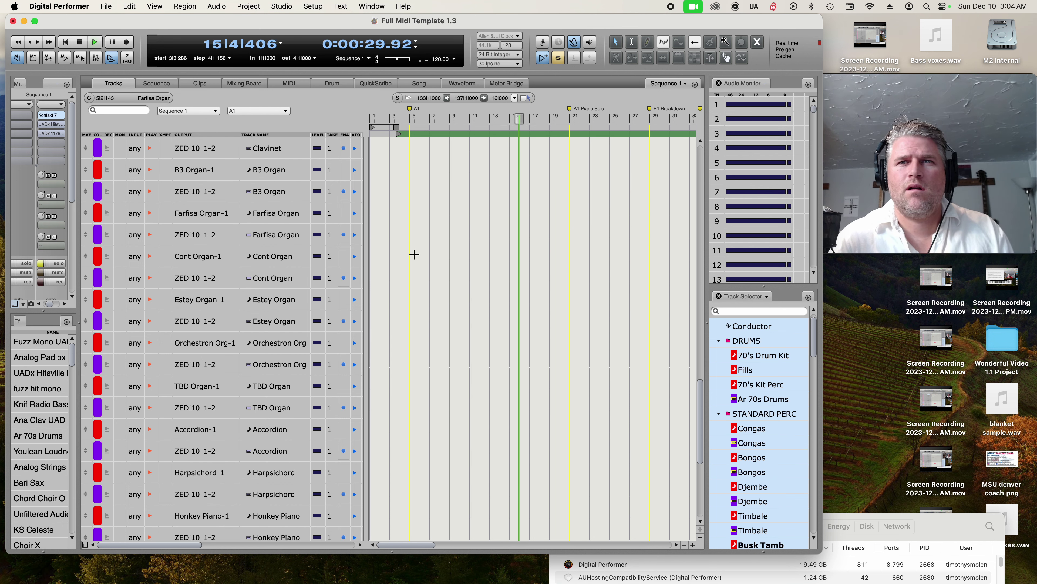
{"action": "scroll", "coordinate": [413, 251], "scroll_direction": "up", "scroll_amount": 5}
{"action": "key", "text": "space"}
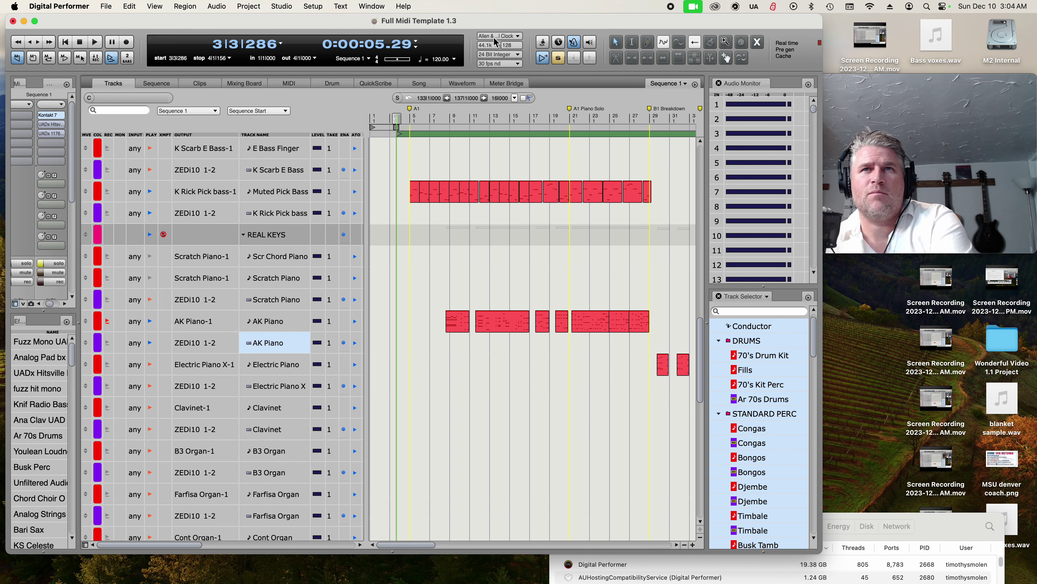
{"action": "left_click", "coordinate": [509, 47]}
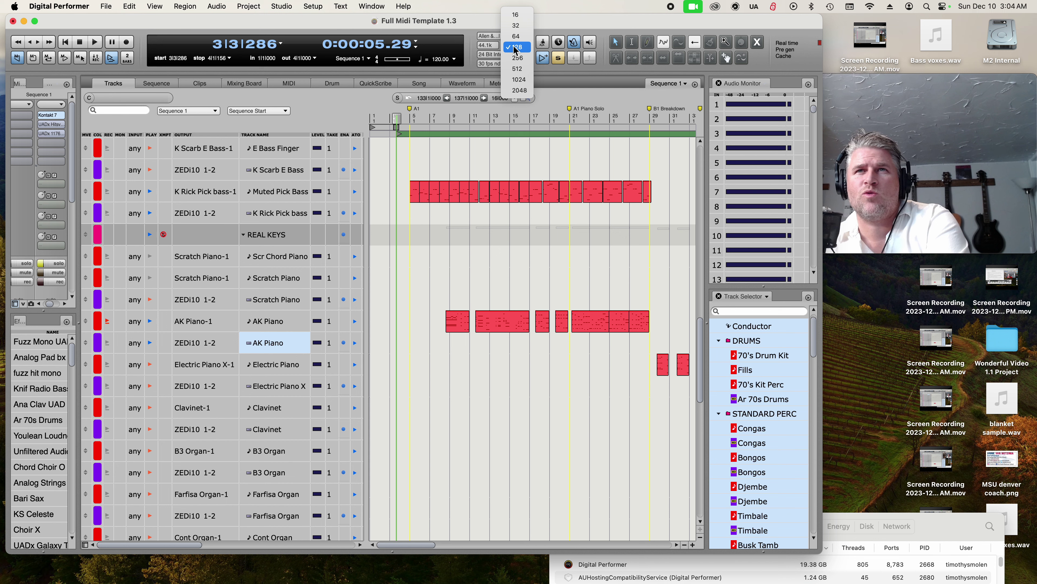
{"action": "left_click", "coordinate": [517, 38]}
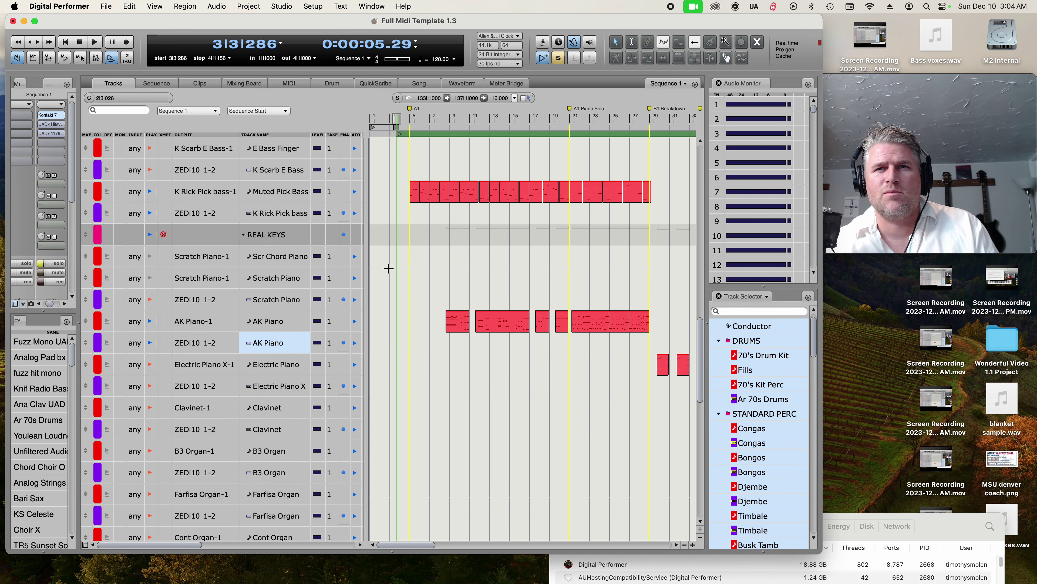
Expand the GUITARS folder and play from bar 3 with both Fuzz Guitar tracks added to the solo.
{"action": "scroll", "coordinate": [464, 320], "scroll_direction": "down", "scroll_amount": 20}
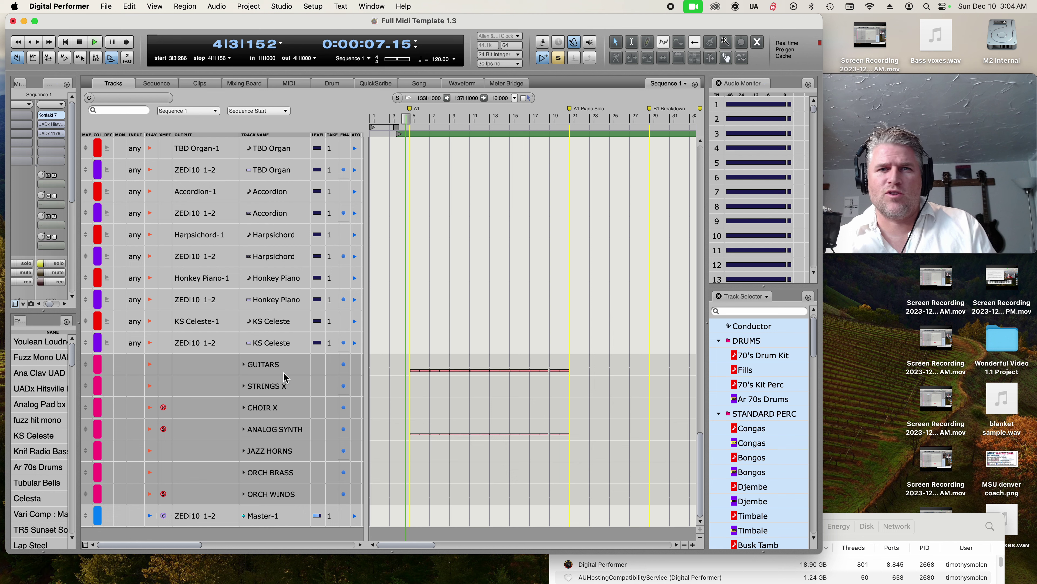
{"action": "left_click", "coordinate": [244, 364]}
{"action": "scroll", "coordinate": [261, 382], "scroll_direction": "down", "scroll_amount": 3}
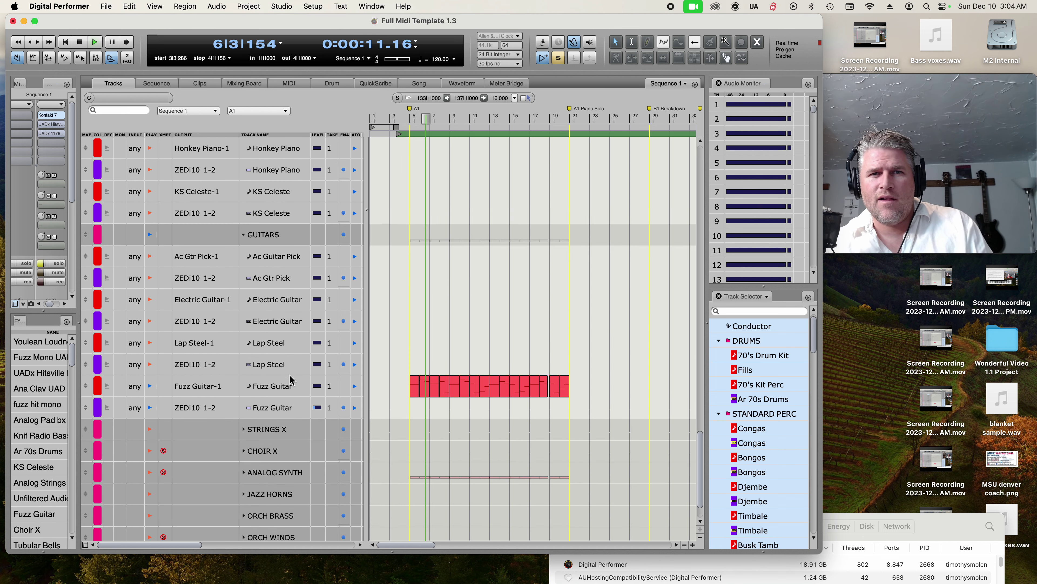
{"action": "scroll", "coordinate": [292, 380], "scroll_direction": "down", "scroll_amount": 1}
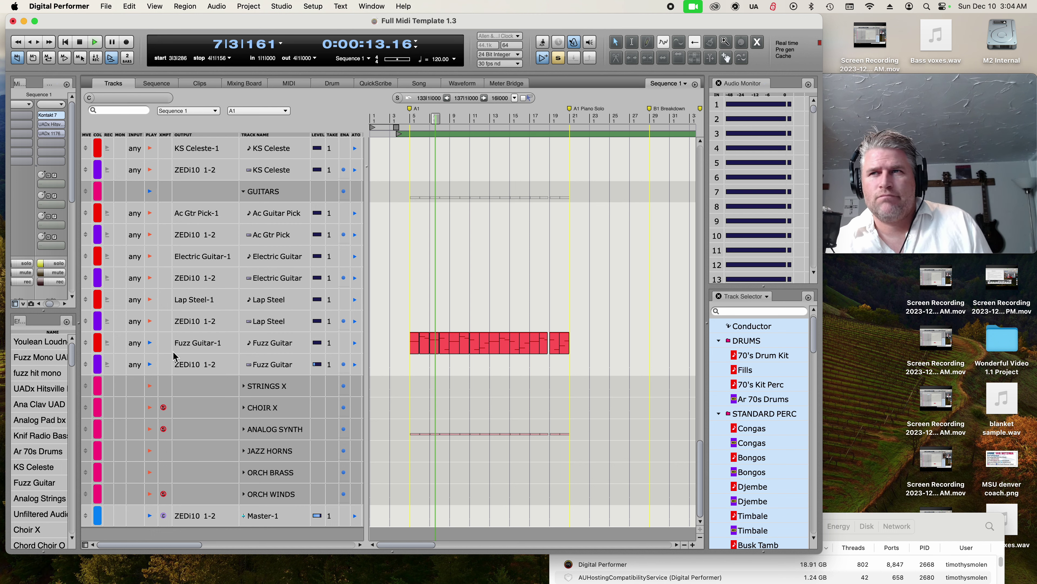
{"action": "key", "text": "space"}
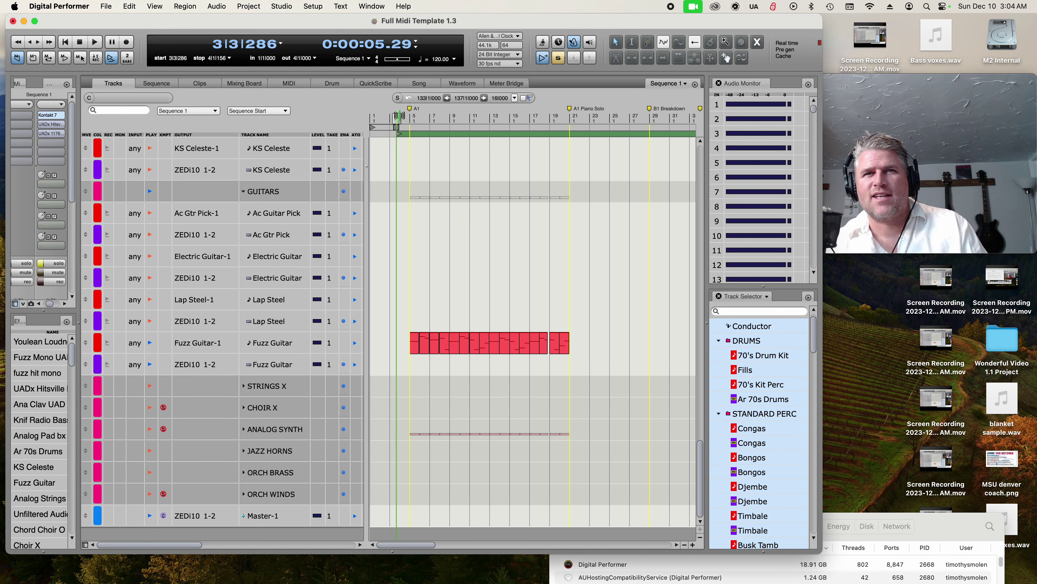
Audition the soloed mix from bar 5 and expand the ANALOG SYNTH folder.
{"action": "left_click_drag", "start_coordinate": [413, 118], "coordinate": [409, 119]}
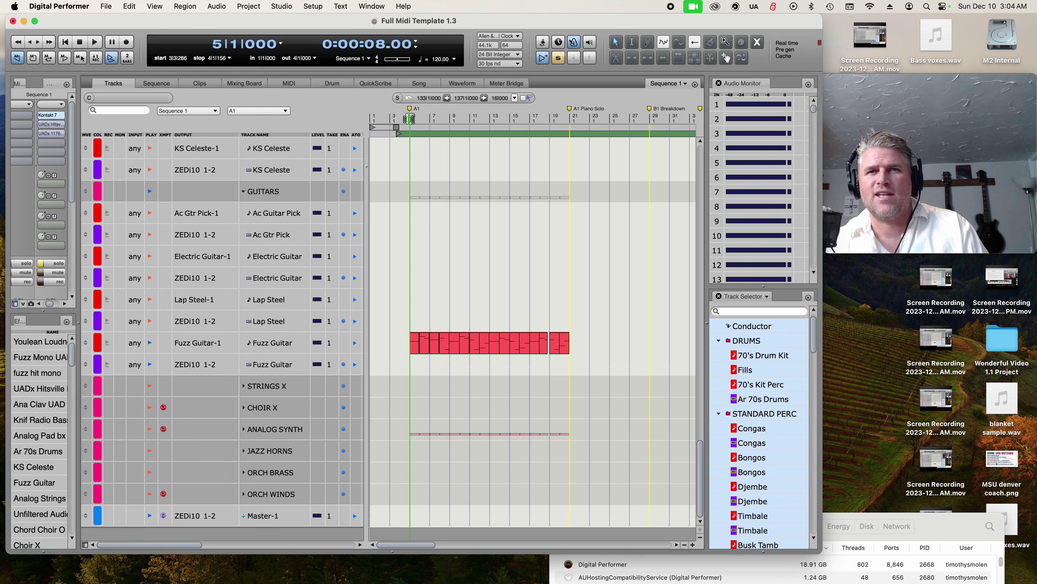
{"action": "key", "text": "space"}
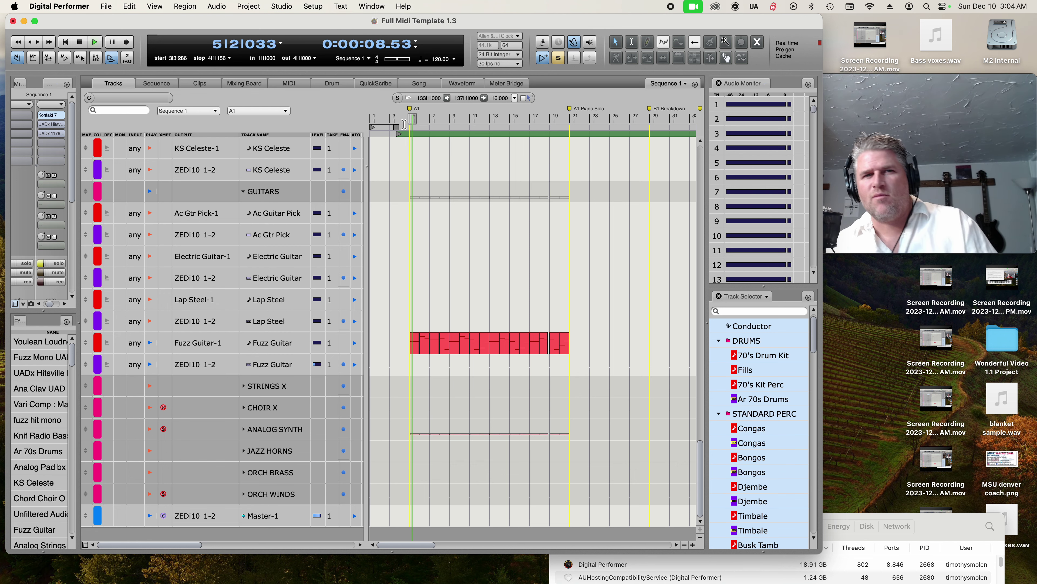
{"action": "left_click", "coordinate": [244, 430]}
{"action": "scroll", "coordinate": [470, 282], "scroll_direction": "down", "scroll_amount": 10}
{"action": "key", "text": "space"}
Add both fuzz hit mono tracks to the solo and play the mix from bar 5.
{"action": "scroll", "coordinate": [433, 294], "scroll_direction": "up", "scroll_amount": 5}
{"action": "scroll", "coordinate": [427, 305], "scroll_direction": "down", "scroll_amount": 6}
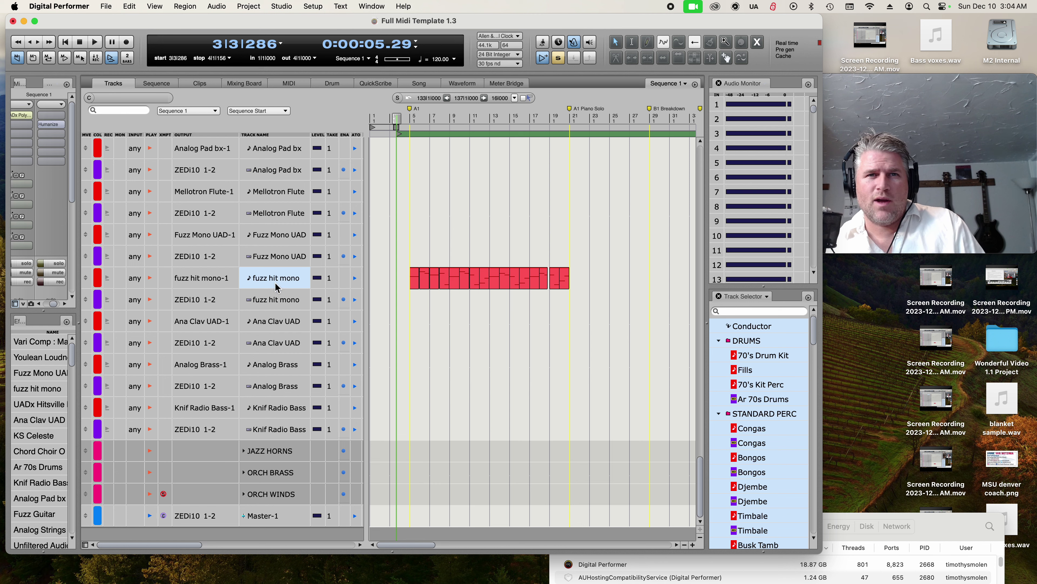
{"action": "right_click", "coordinate": [150, 297]}
{"action": "left_click", "coordinate": [150, 280]}
{"action": "key", "text": "space"}
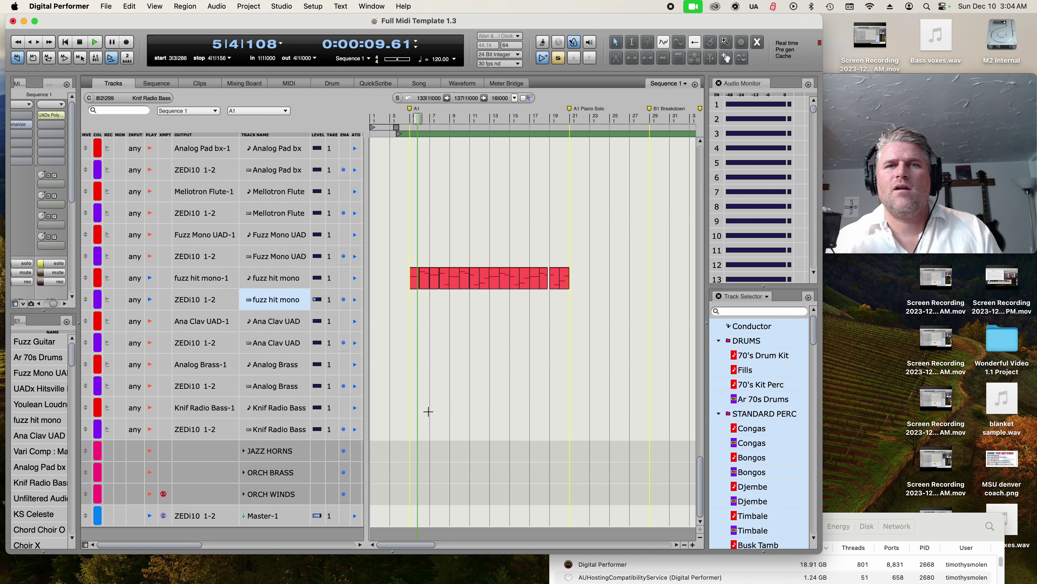
Collapse all the track folders and replay the soloed mix.
{"action": "scroll", "coordinate": [326, 384], "scroll_direction": "up", "scroll_amount": 10}
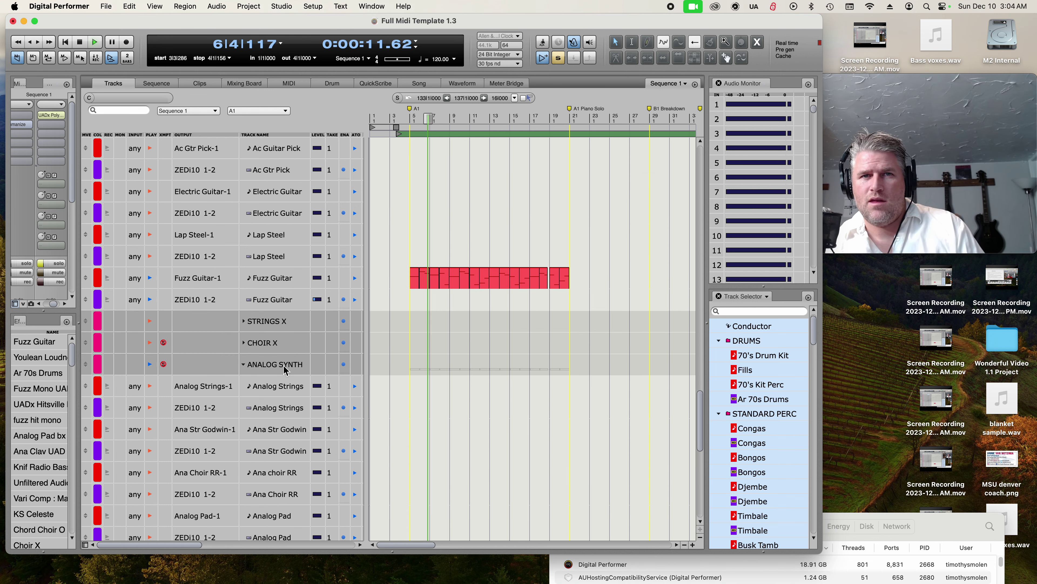
{"action": "key", "text": "space"}
{"action": "left_click", "coordinate": [242, 365], "text": "alt"}
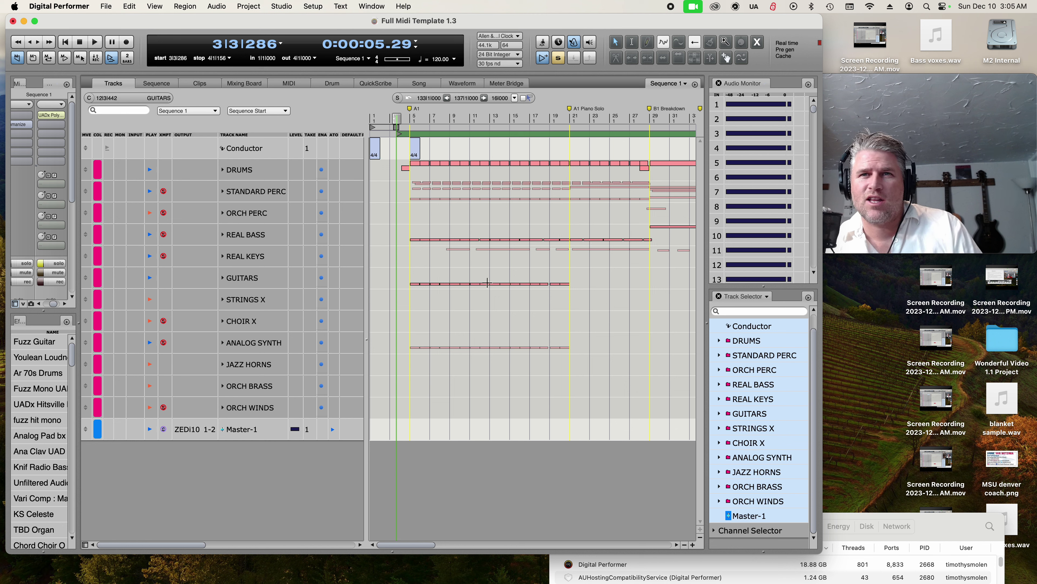
{"action": "key", "text": "space"}
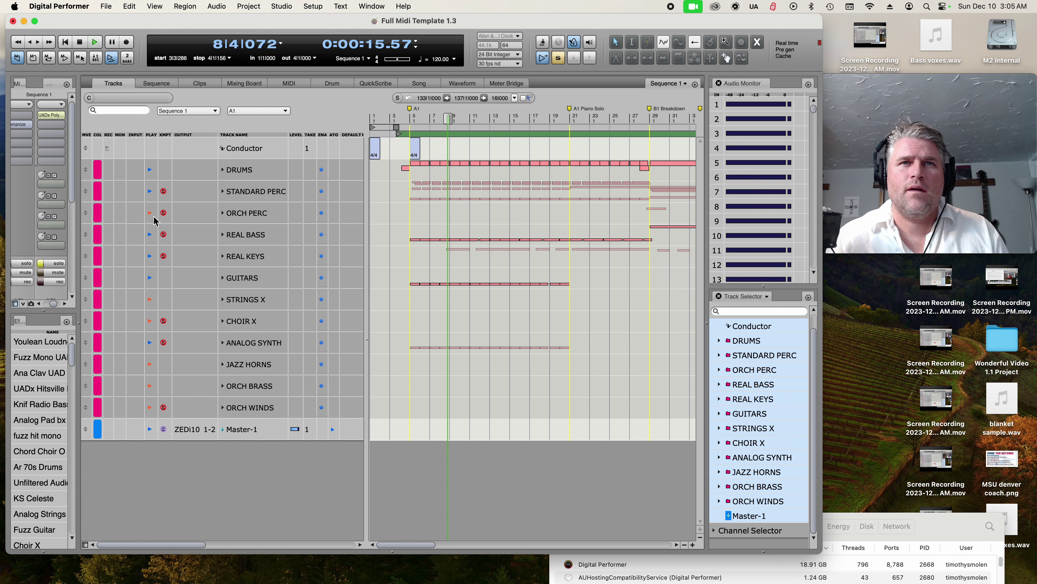
Expand the ORCH PERC folder with its tracks added to the solo, and replay from a memory start of 15|2|111.
{"action": "left_click", "coordinate": [223, 213]}
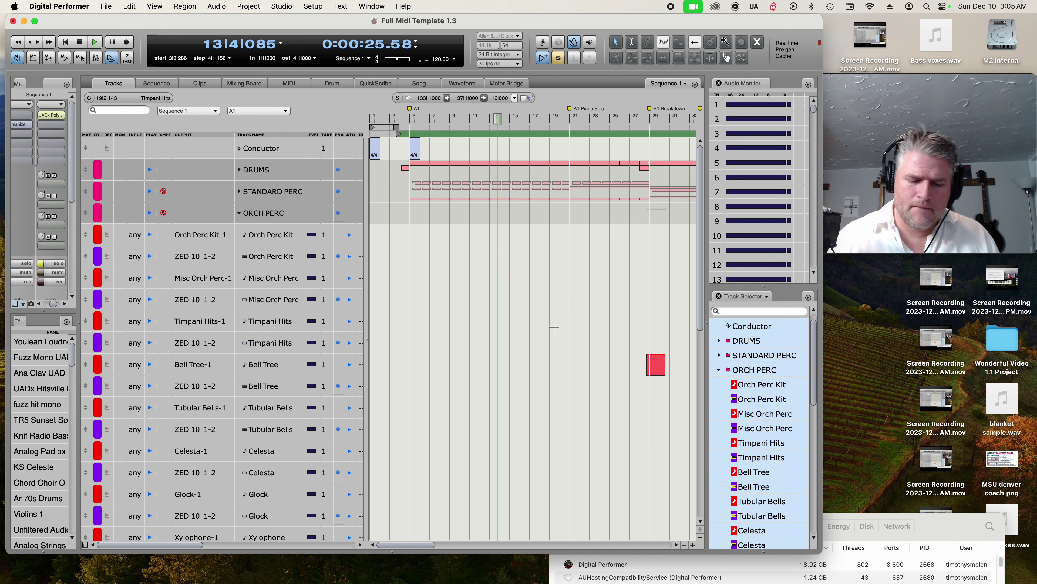
{"action": "left_click", "coordinate": [163, 60]}
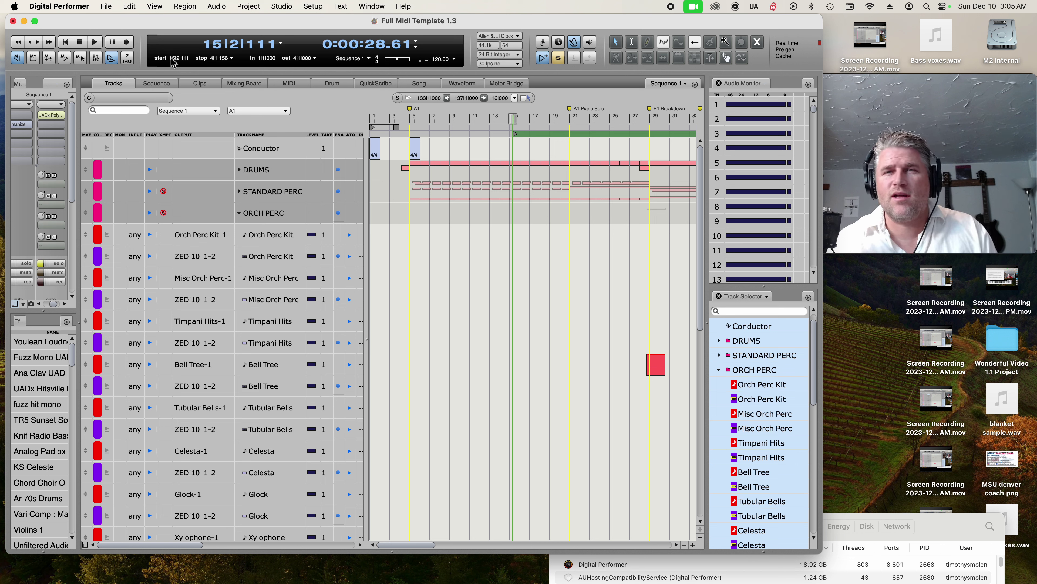
{"action": "key", "text": "space"}
{"action": "key", "text": "space"}
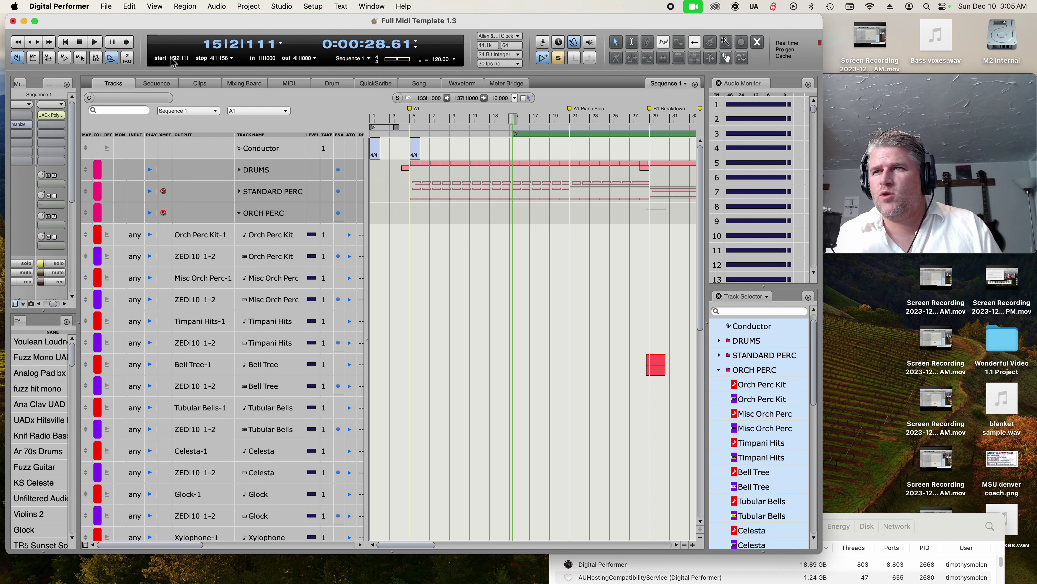
{"action": "key", "text": "space"}
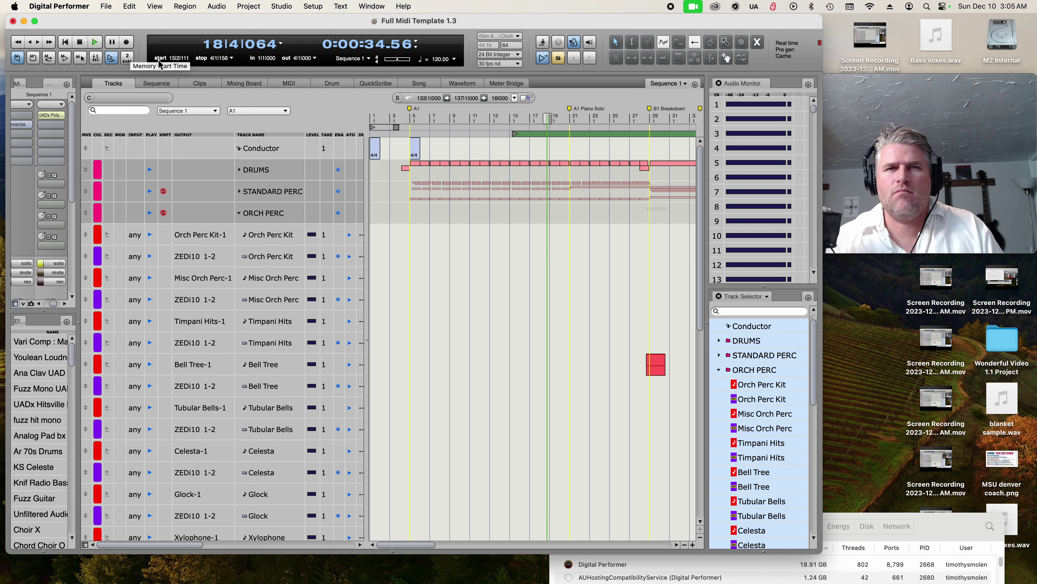
Set the memory start to 18|4|265 and audition the mix from there.
{"action": "left_click", "coordinate": [157, 59]}
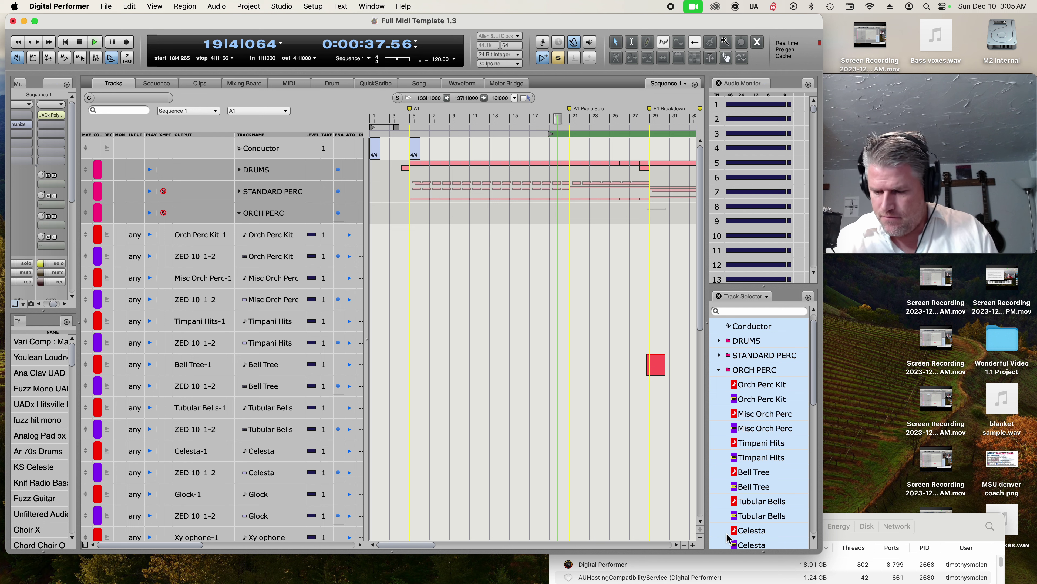
{"action": "key", "text": "space"}
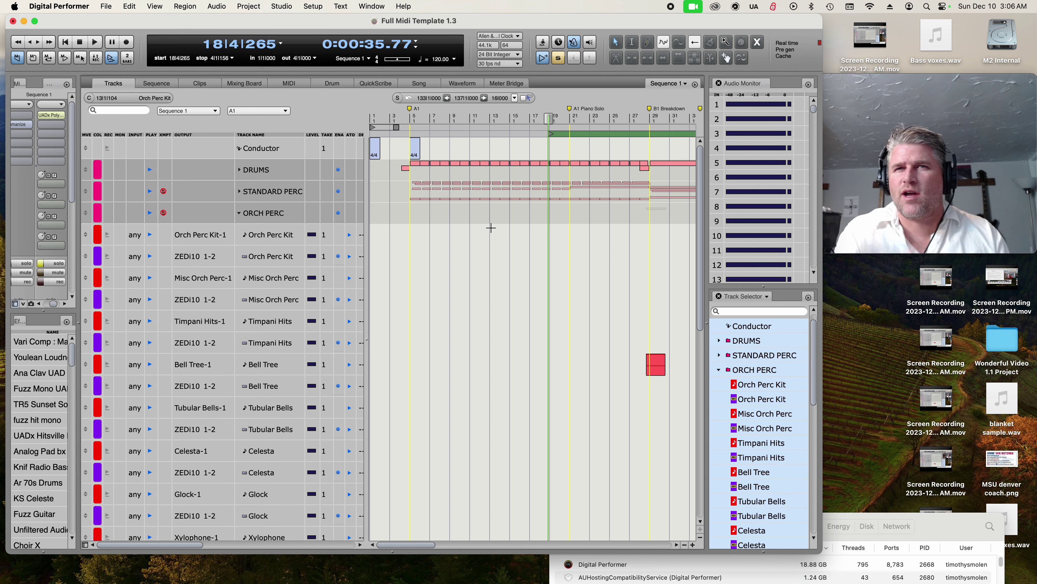
{"action": "key", "text": "space"}
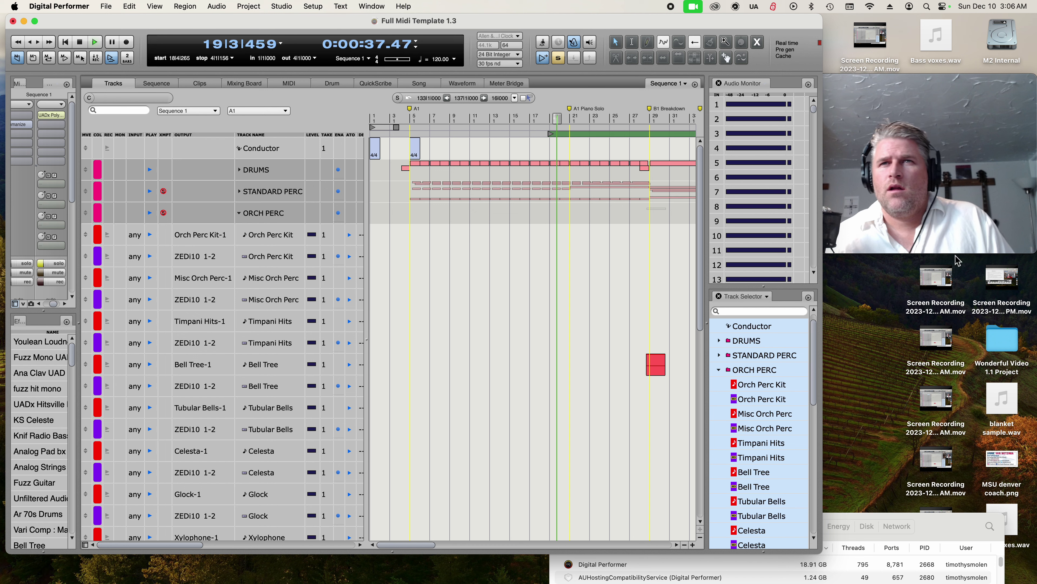
{"action": "key", "text": "space"}
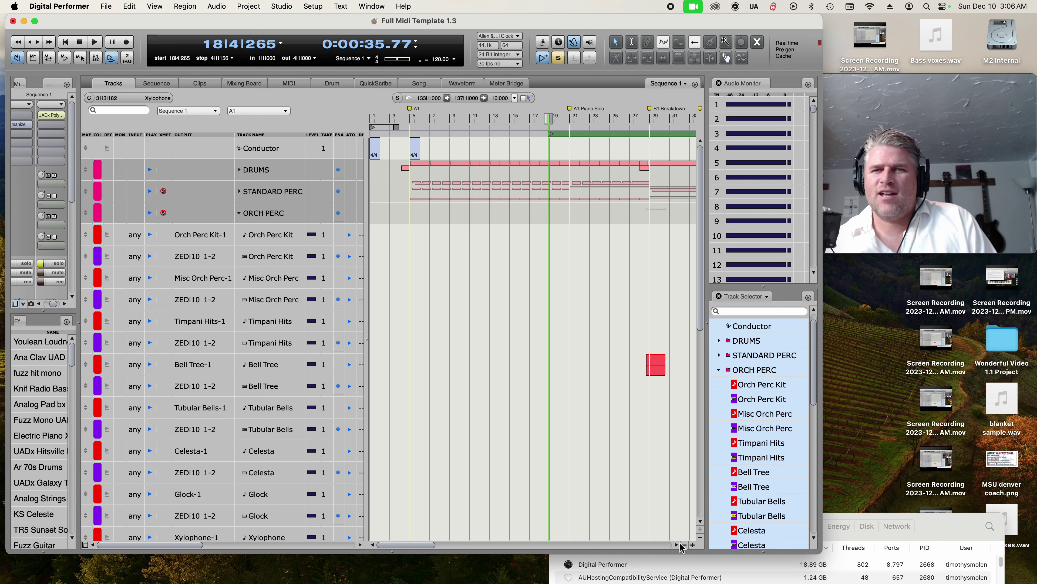
Play from bar 18 with the timeline enlarged and expand the REAL KEYS folder.
{"action": "left_click", "coordinate": [693, 545]}
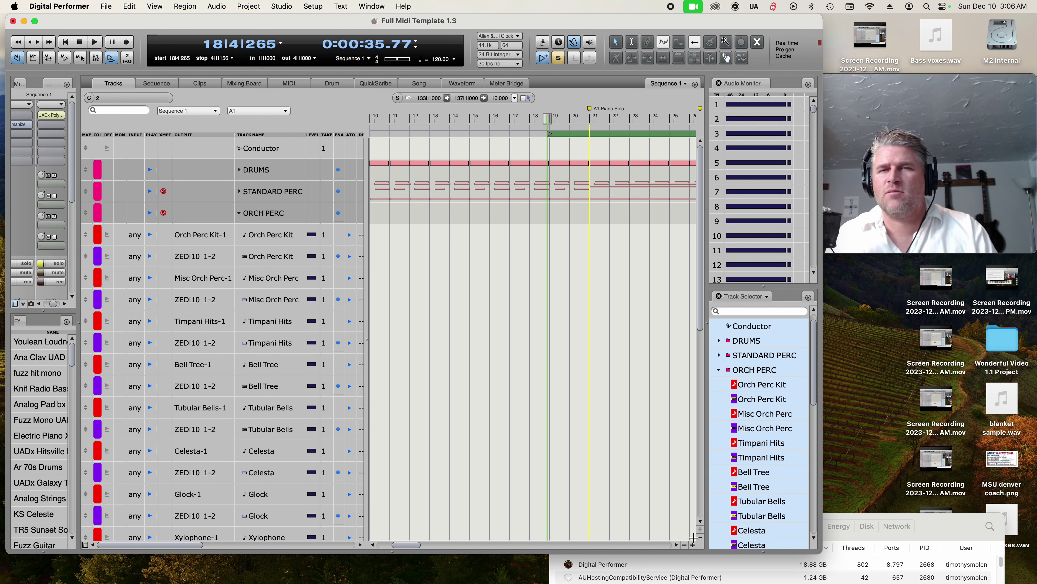
{"action": "key", "text": "space"}
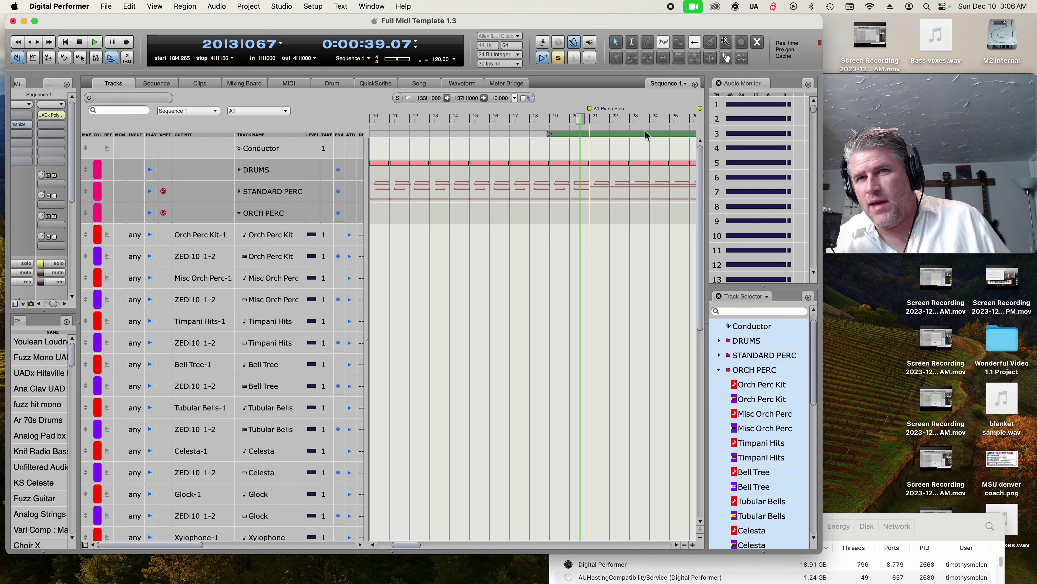
{"action": "scroll", "coordinate": [514, 324], "scroll_direction": "down", "scroll_amount": 5}
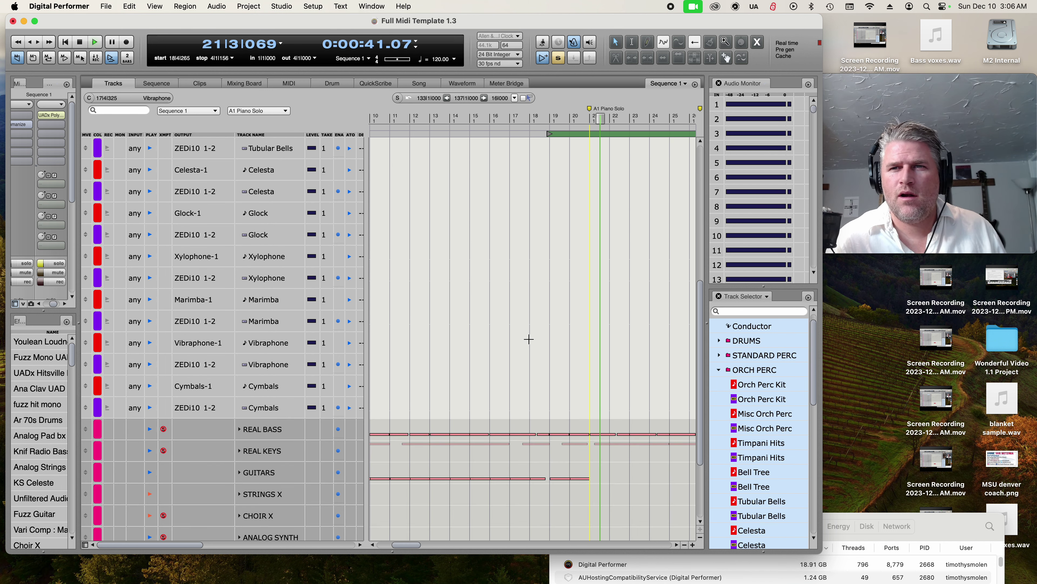
{"action": "left_click", "coordinate": [239, 451]}
{"action": "scroll", "coordinate": [607, 400], "scroll_direction": "down", "scroll_amount": 5}
{"action": "scroll", "coordinate": [433, 305], "scroll_direction": "down", "scroll_amount": 8}
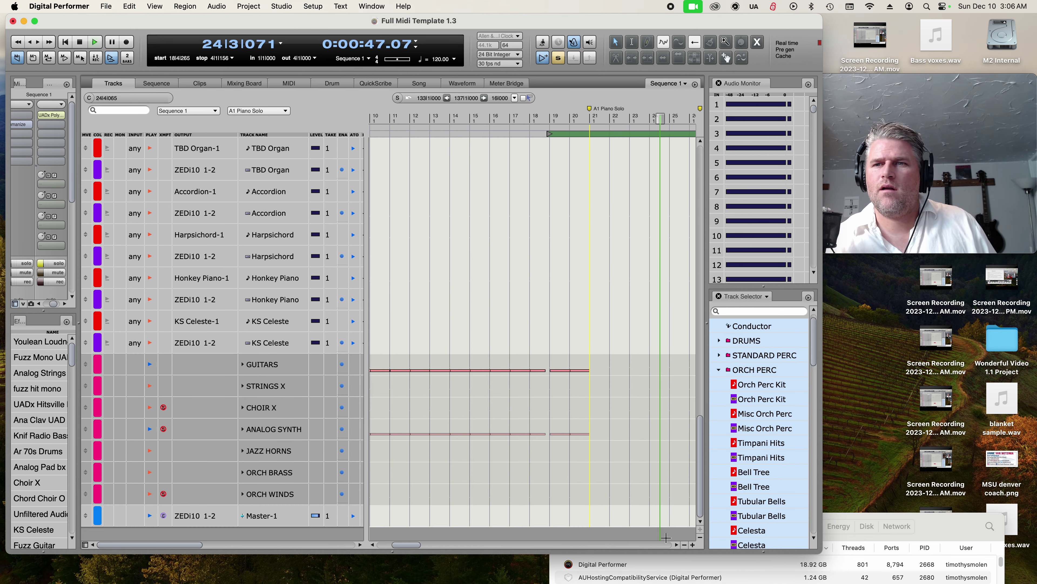
Set the memory start to 29|3|084 in the B1 Breakdown and stop playback.
{"action": "left_click", "coordinate": [676, 545]}
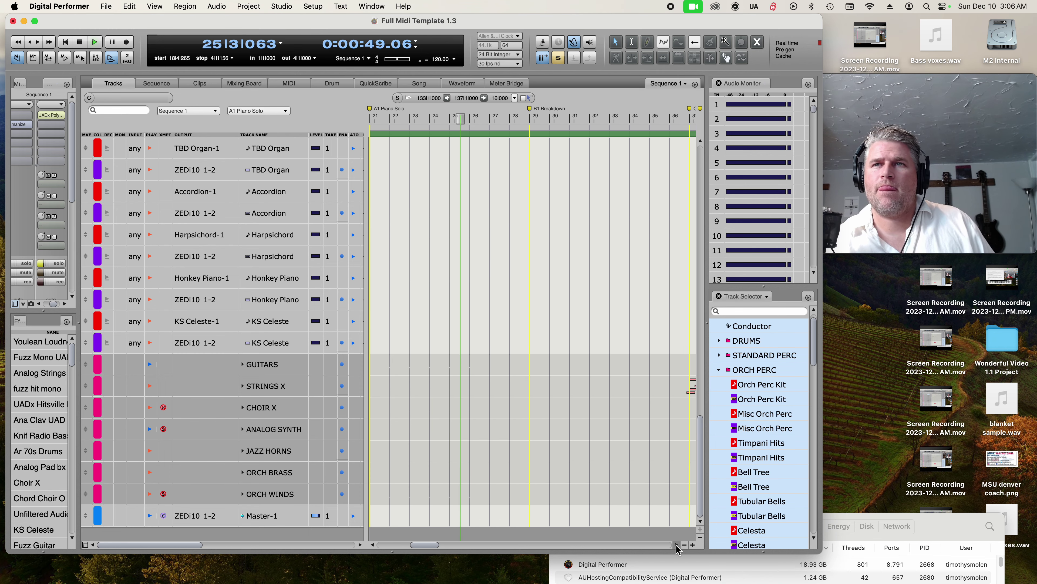
{"action": "scroll", "coordinate": [485, 261], "scroll_direction": "up", "scroll_amount": 8}
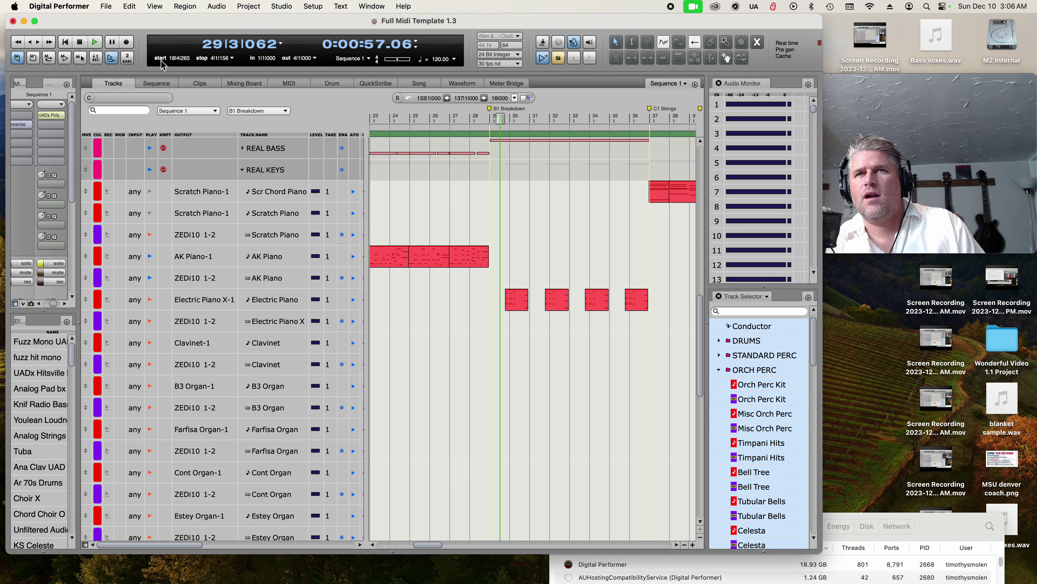
{"action": "key", "text": "space"}
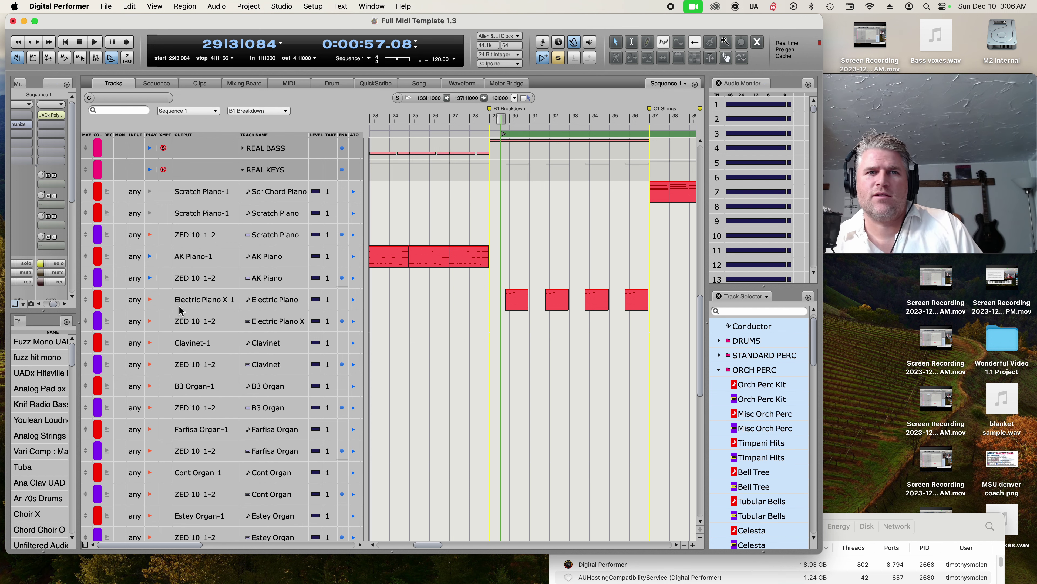
Expand the REAL BASS folder and play the B1 Breakdown with the Standup Bass and Electric Piano MIDI tracks in the solo.
{"action": "scroll", "coordinate": [496, 315], "scroll_direction": "up", "scroll_amount": 15}
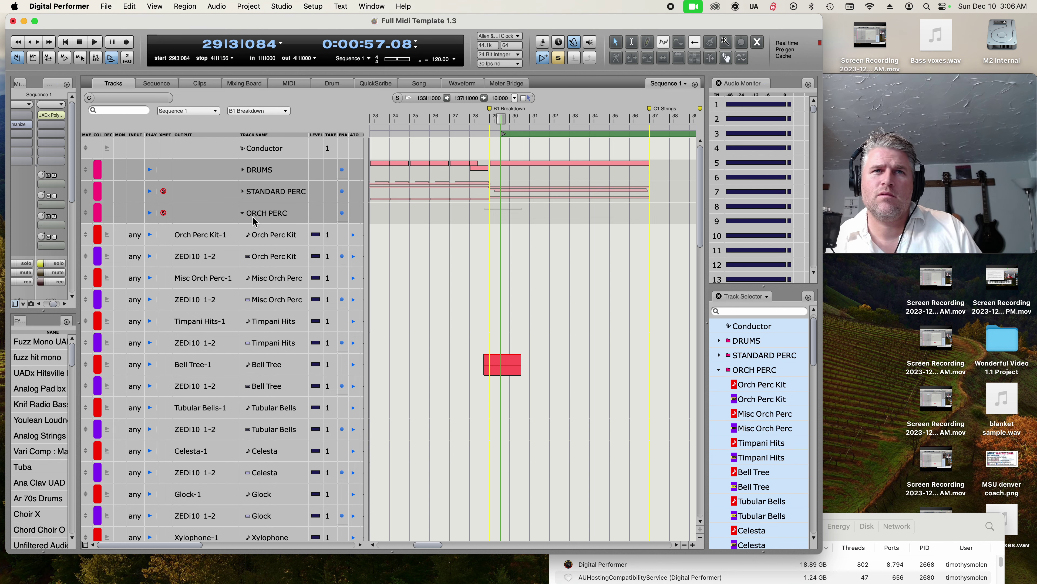
{"action": "scroll", "coordinate": [253, 220], "scroll_direction": "down", "scroll_amount": 15}
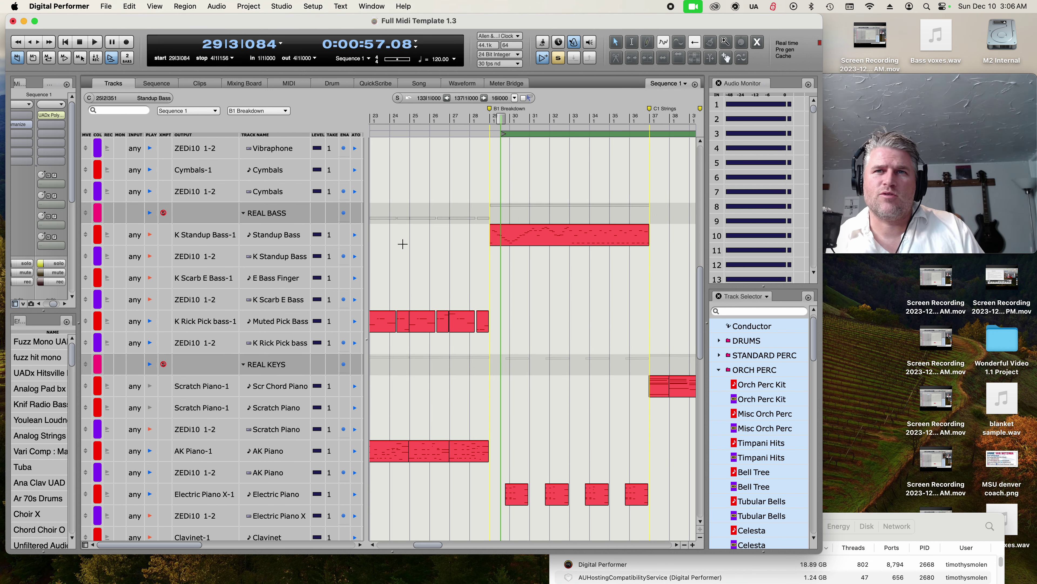
{"action": "left_click", "coordinate": [475, 119]}
{"action": "key", "text": "space"}
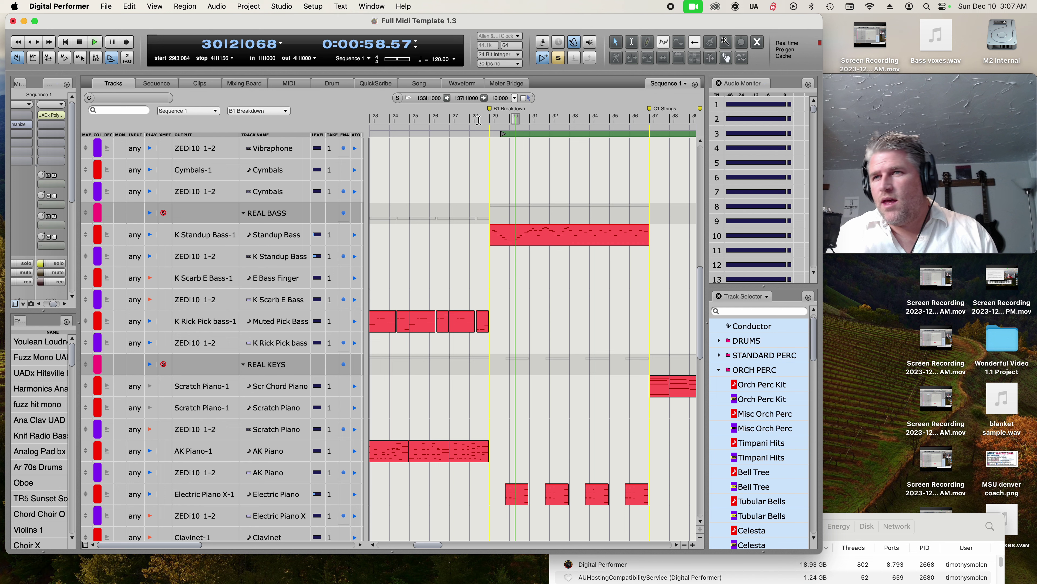
{"action": "key", "text": "space"}
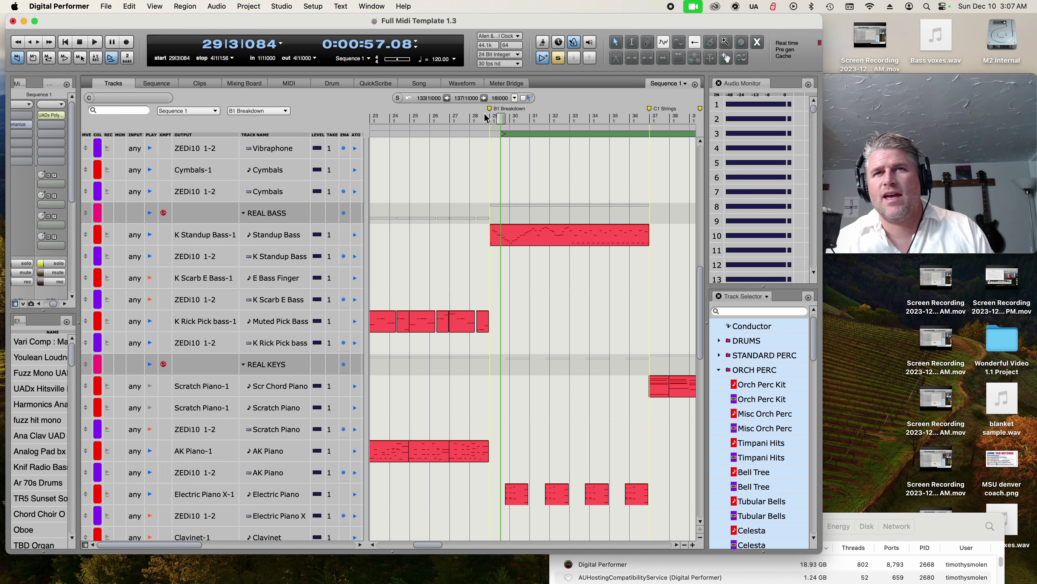
Audition the transition into the B1 Breakdown from 28|3|026.
{"action": "left_click", "coordinate": [480, 119]}
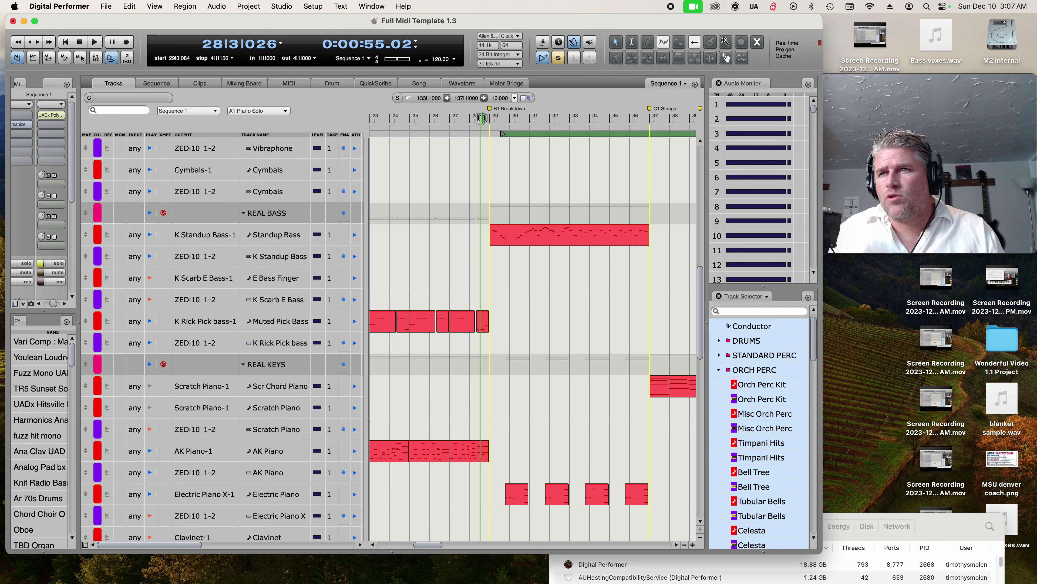
{"action": "key", "text": "space"}
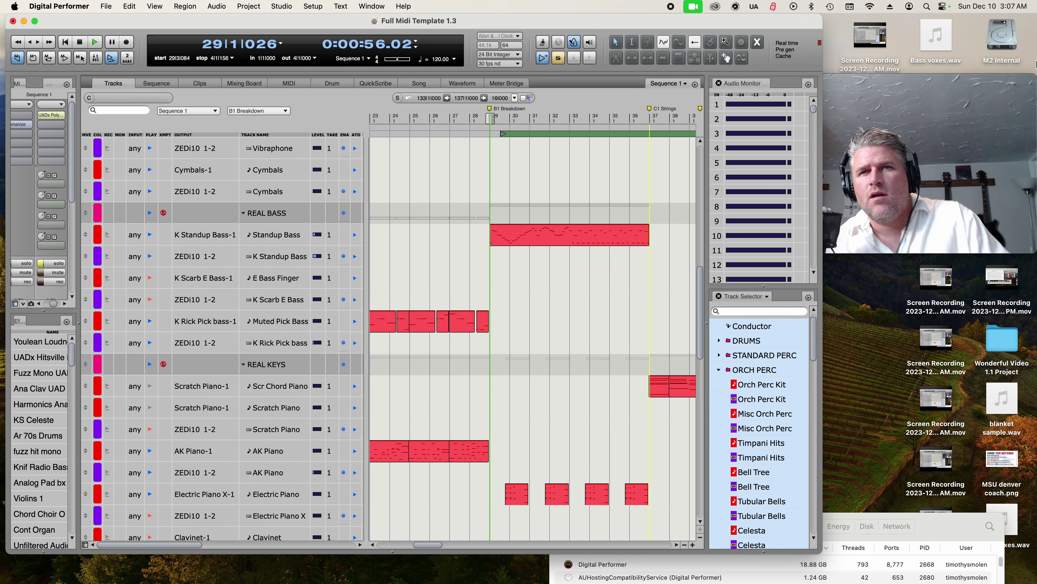
{"action": "key", "text": "space"}
View the Standup Bass notation in QuickScribe during playback, and return to the track overview.
{"action": "left_click", "coordinate": [258, 236]}
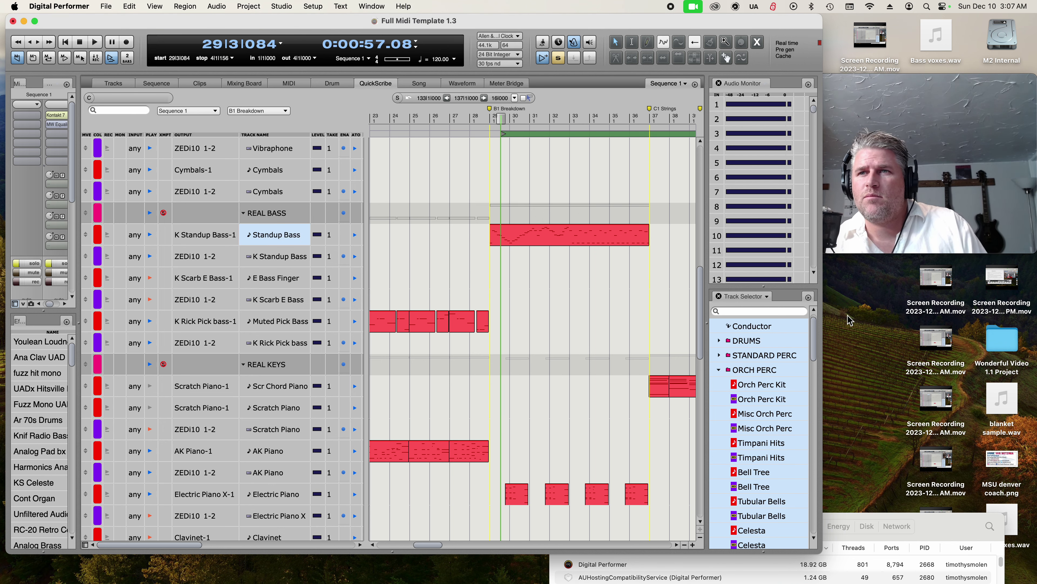
{"action": "key", "text": "space"}
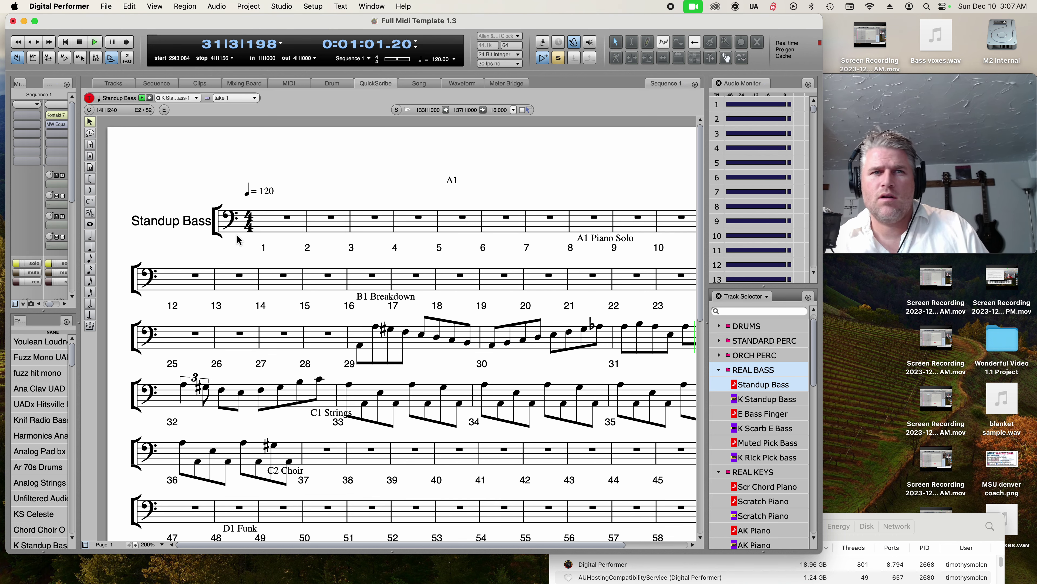
{"action": "left_click", "coordinate": [127, 85]}
{"action": "key", "text": "space"}
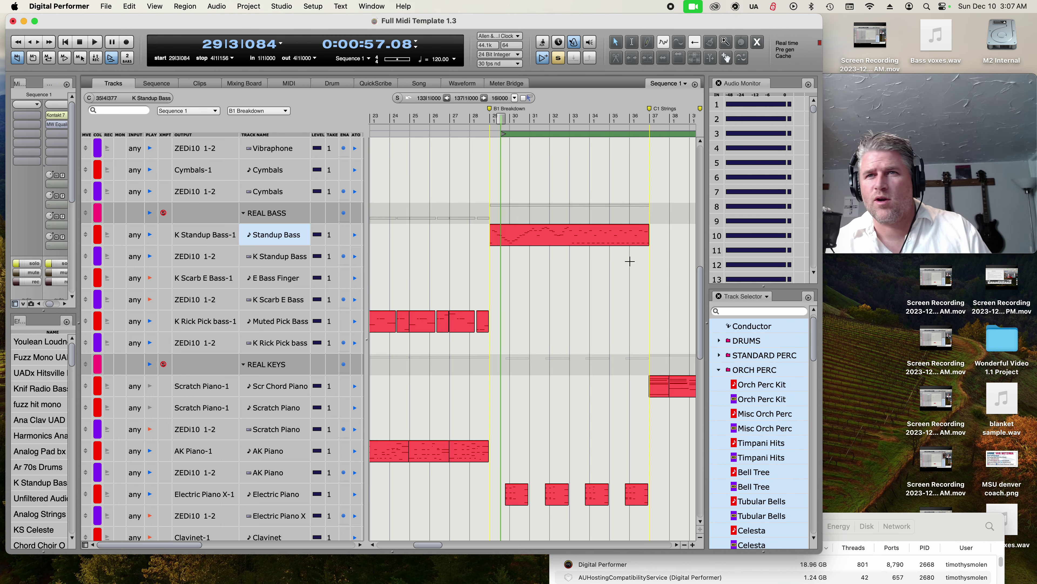
Play the B1 Breakdown from bar 33 and check the REAL KEYS tracks.
{"action": "left_click", "coordinate": [572, 113]}
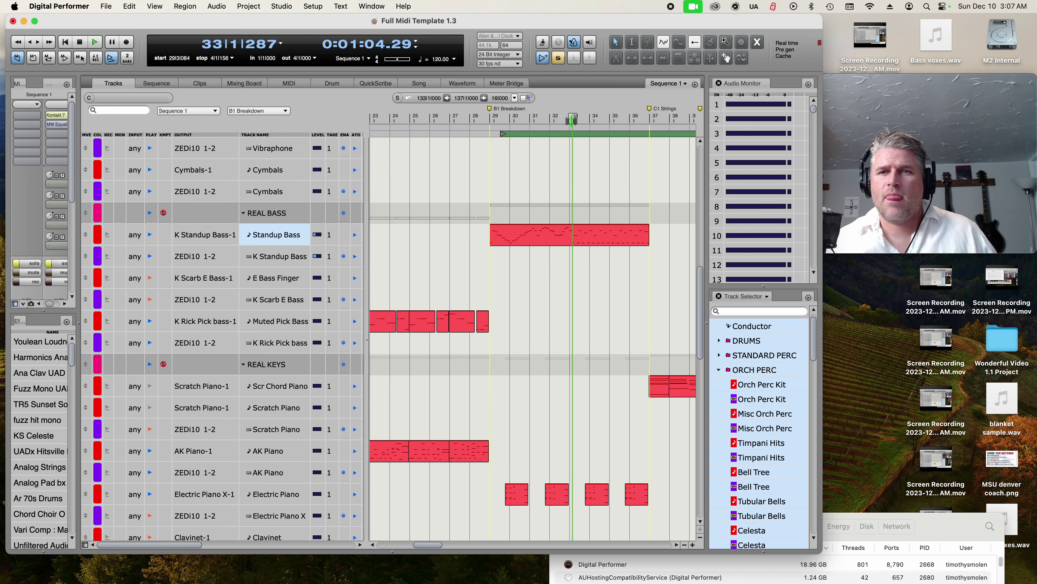
{"action": "scroll", "coordinate": [569, 205], "scroll_direction": "down", "scroll_amount": 6}
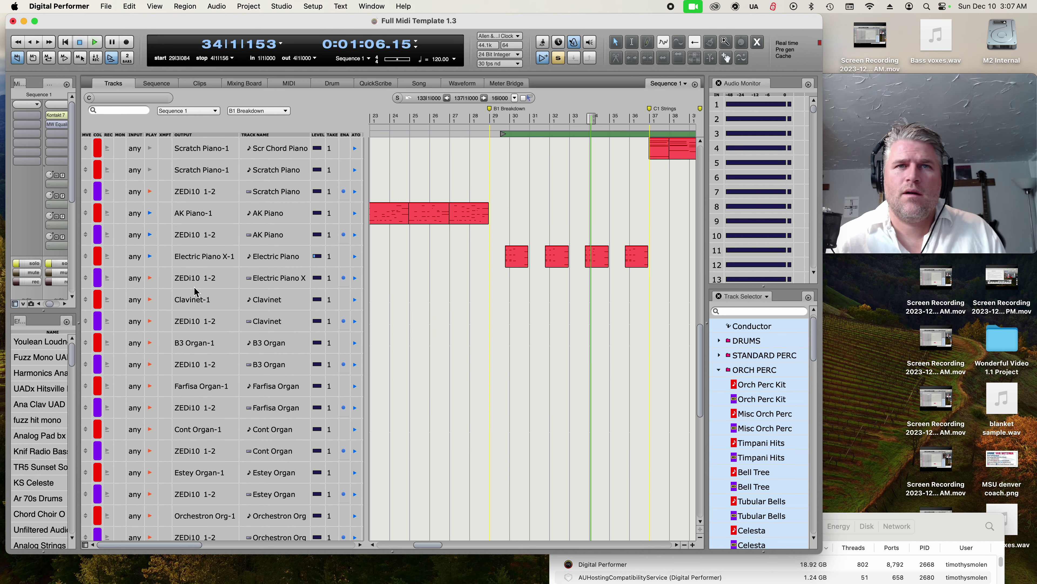
Enable playback of the Electric Piano X instrument track, replay the B1 Breakdown from 29|3|084 and select that track.
{"action": "key", "text": "space"}
{"action": "left_click", "coordinate": [504, 117]}
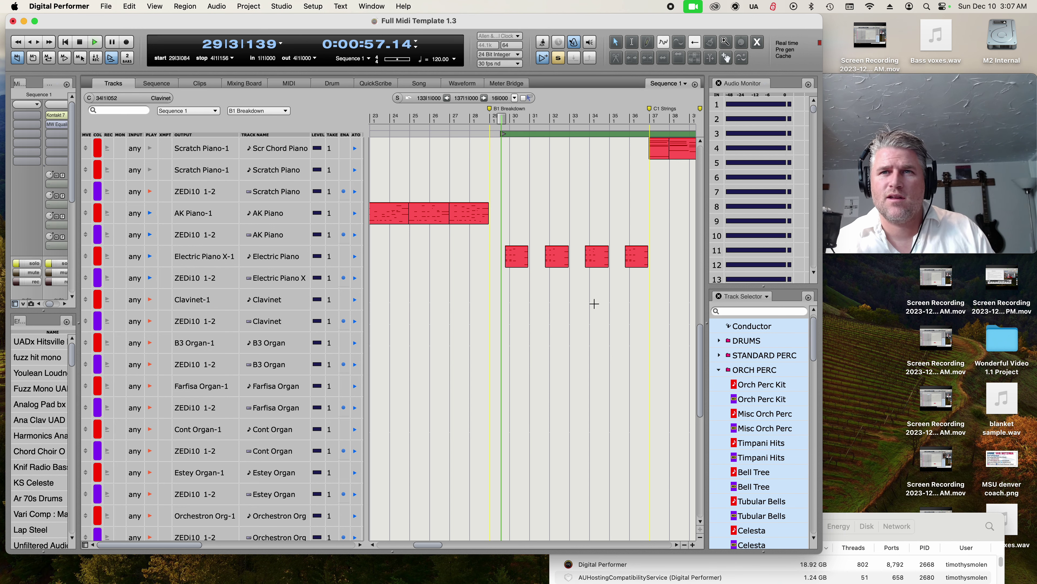
{"action": "left_click", "coordinate": [274, 278]}
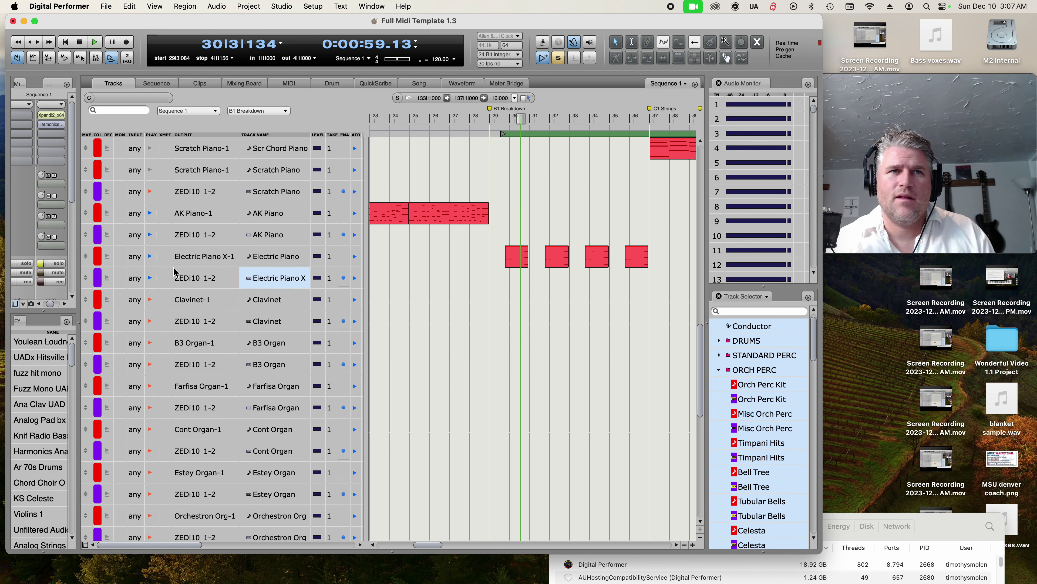
Open the Harmonics Analog Saturation Processor on Electric Piano X, check its bypass during playback, and close the effect window.
{"action": "key", "text": "space"}
{"action": "left_click", "coordinate": [50, 124]}
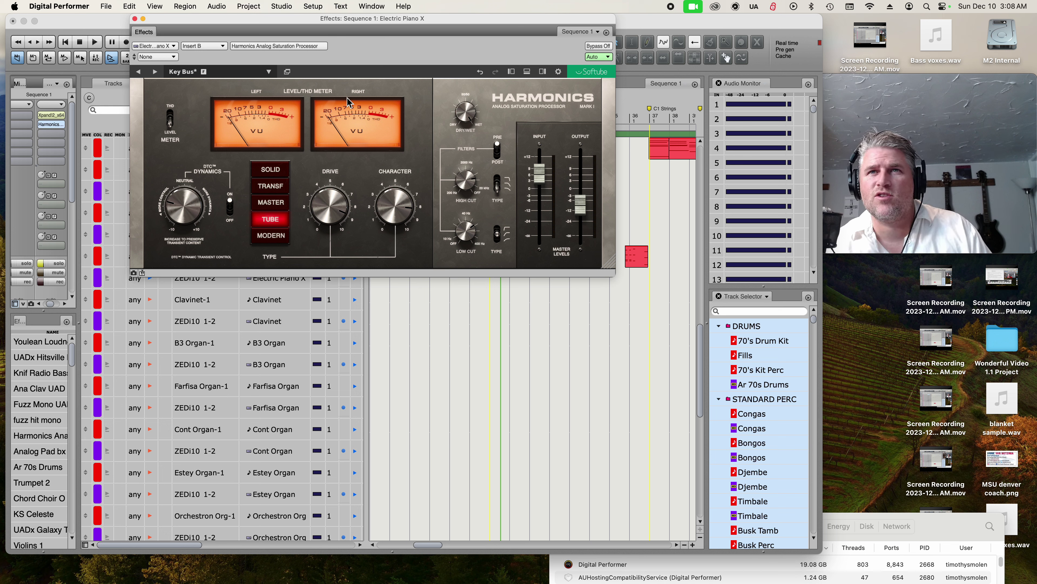
{"action": "key", "text": "space"}
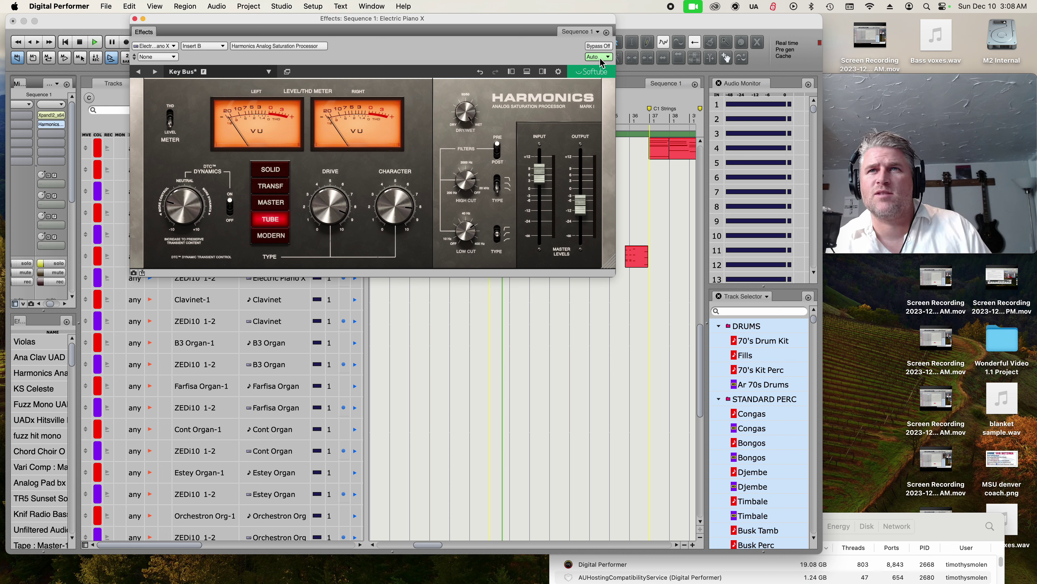
{"action": "left_click", "coordinate": [595, 46]}
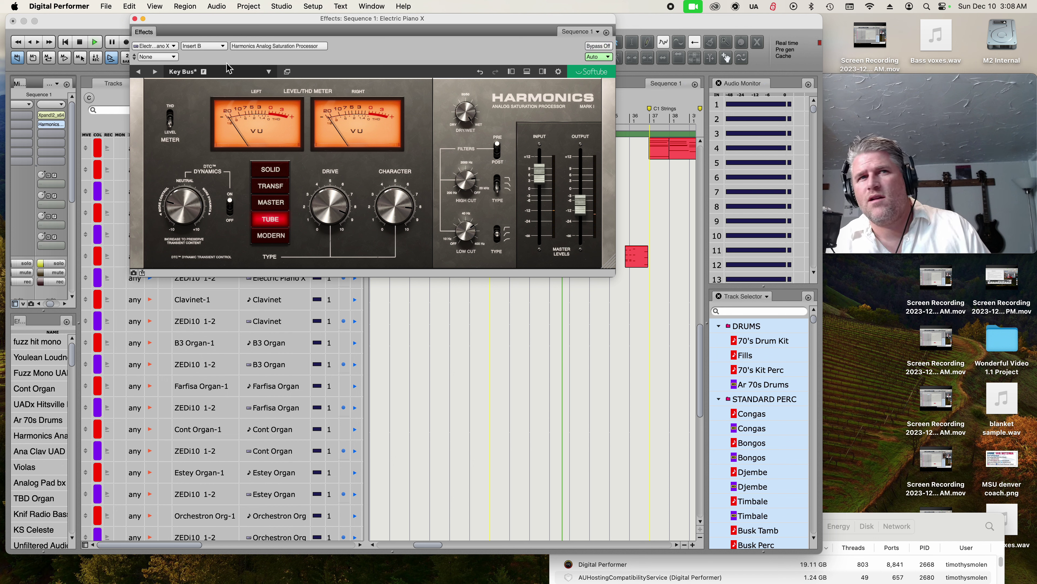
{"action": "key", "text": "super+w"}
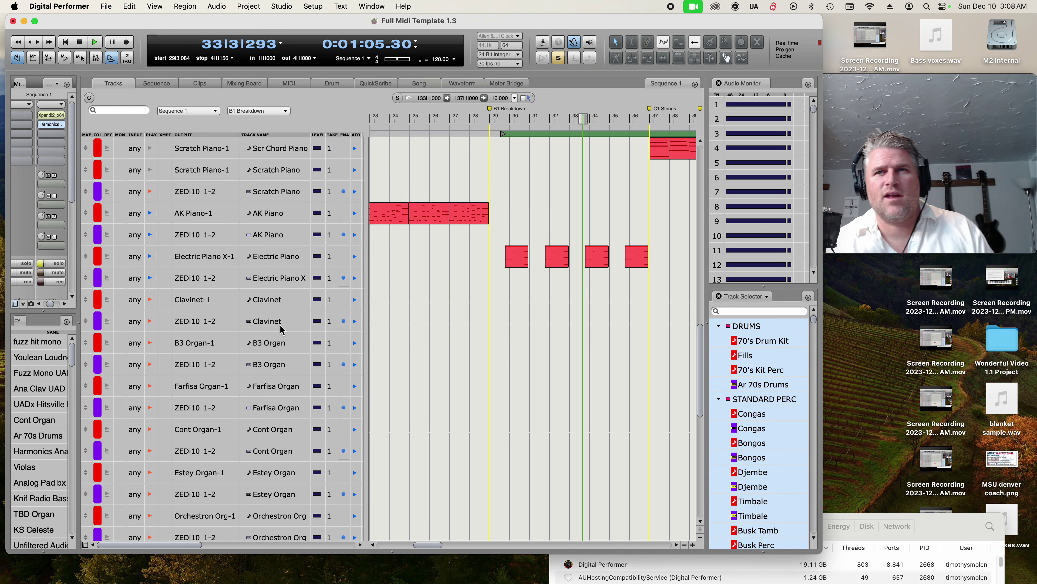
Stop playback near the C1 Strings marker, enable playback of the STRINGS X folder and expand it.
{"action": "left_click", "coordinate": [677, 544]}
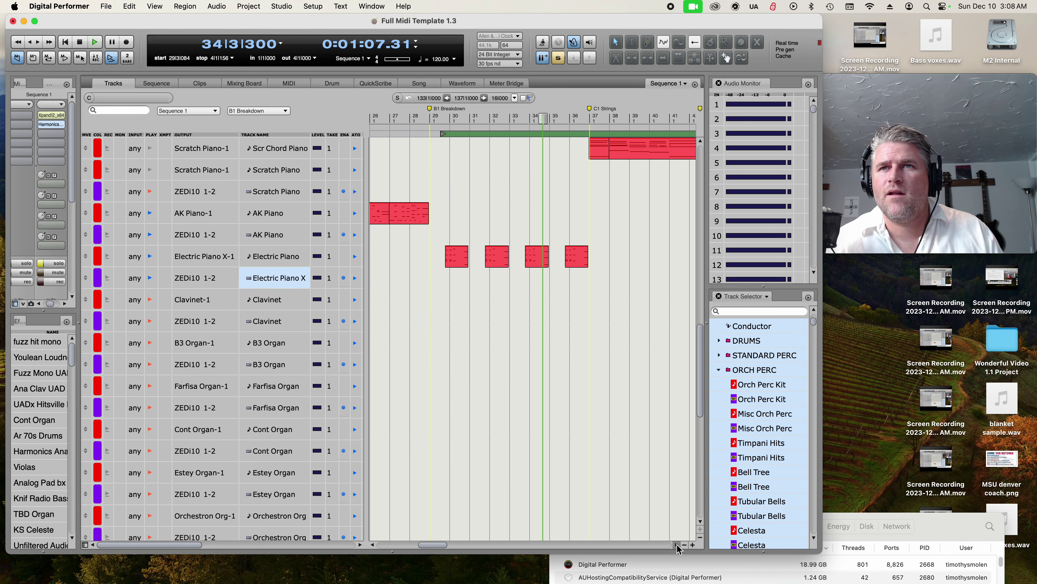
{"action": "left_click", "coordinate": [677, 544]}
{"action": "scroll", "coordinate": [538, 356], "scroll_direction": "up", "scroll_amount": 10}
{"action": "scroll", "coordinate": [538, 355], "scroll_direction": "down", "scroll_amount": 8}
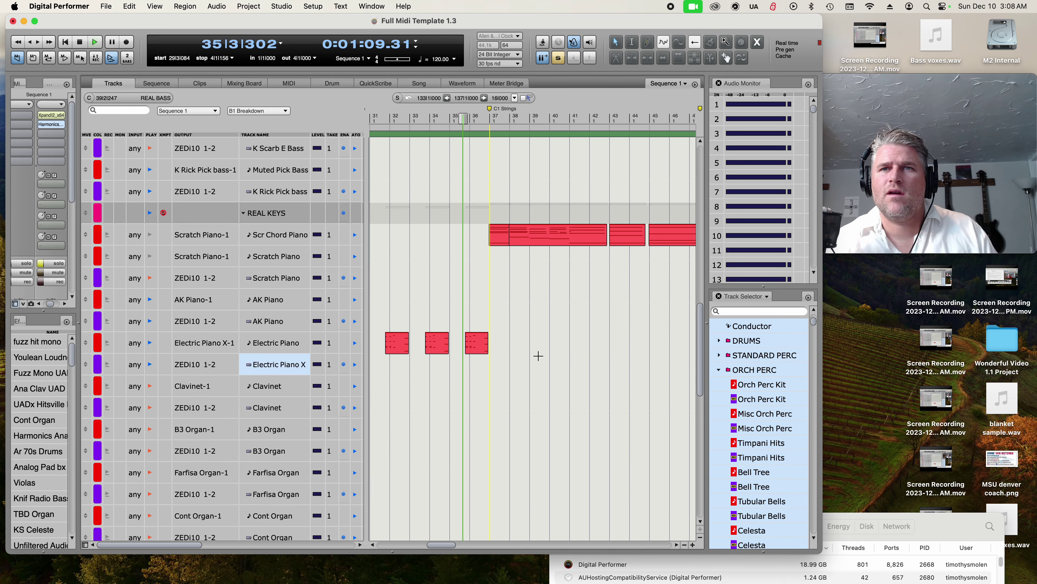
{"action": "scroll", "coordinate": [440, 278], "scroll_direction": "down", "scroll_amount": 10}
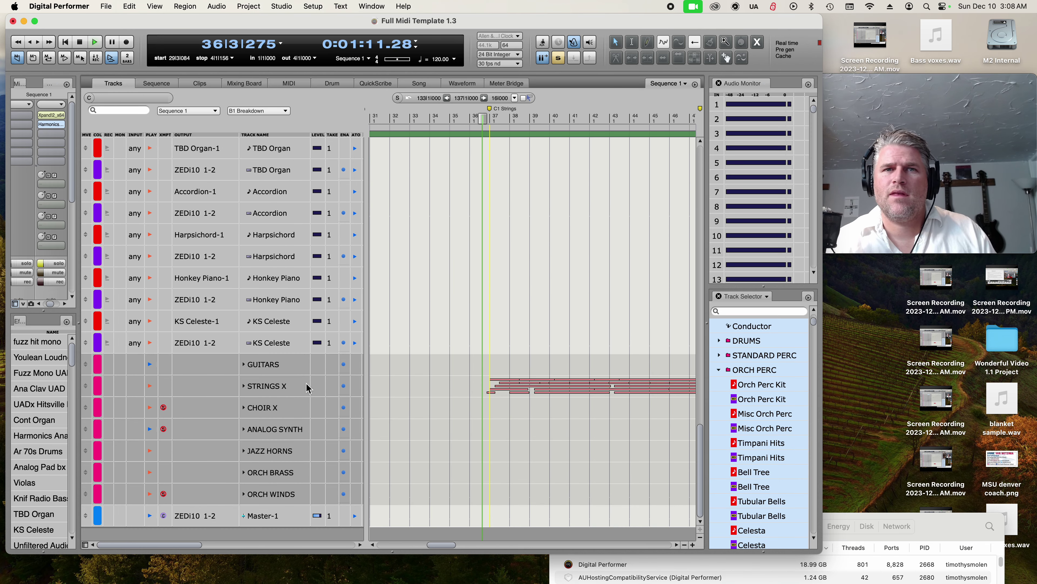
{"action": "key", "text": "space"}
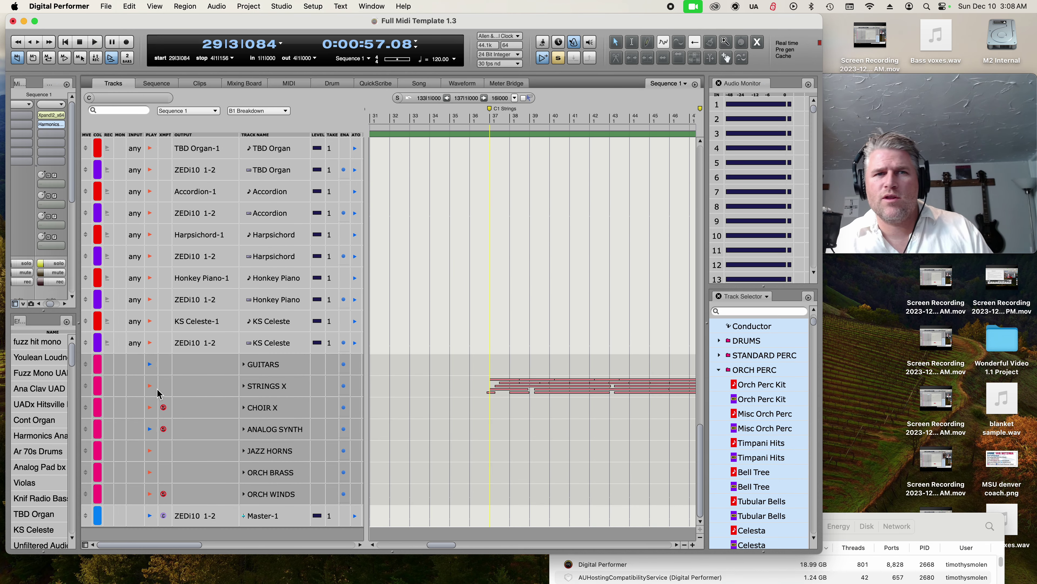
{"action": "left_click", "coordinate": [244, 386]}
{"action": "scroll", "coordinate": [313, 375], "scroll_direction": "down", "scroll_amount": 2}
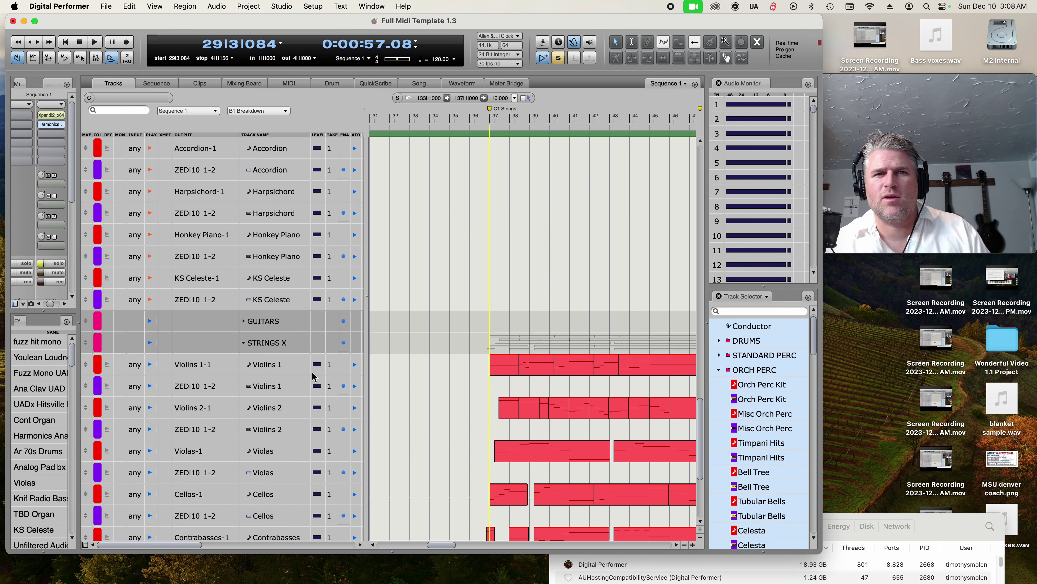
Inspect the Violins 1 Xpand!2 instrument, browse the patch categories for part C without choosing one, and close the instrument.
{"action": "double_click", "coordinate": [259, 392]}
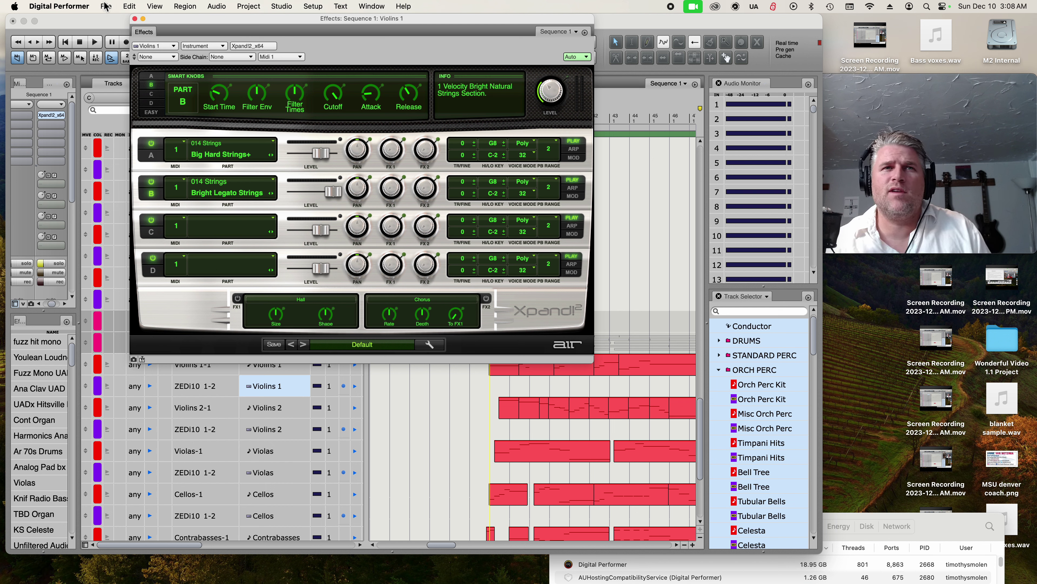
{"action": "left_click", "coordinate": [134, 19]}
{"action": "scroll", "coordinate": [483, 305], "scroll_direction": "down", "scroll_amount": 3}
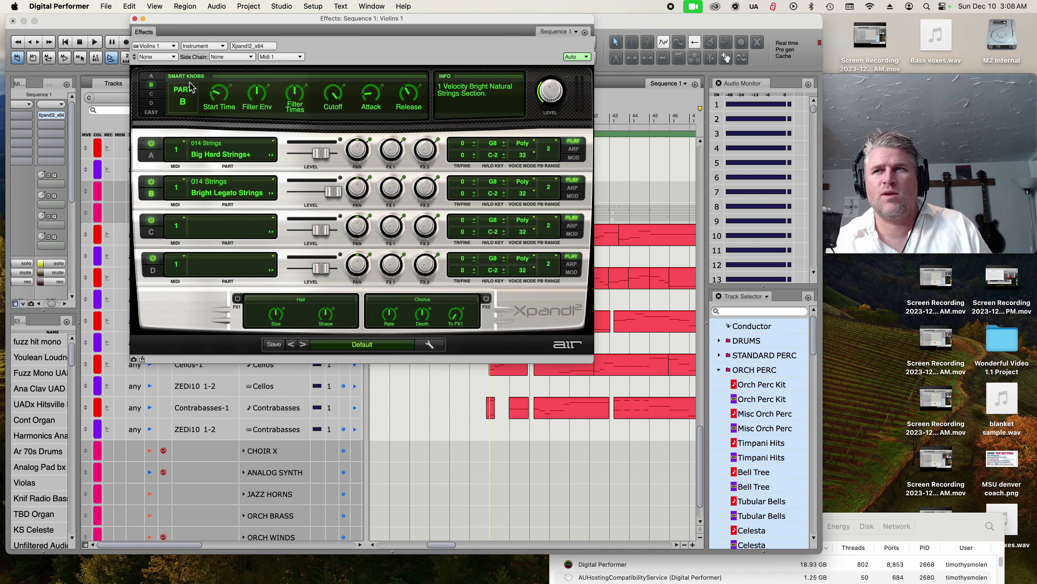
{"action": "left_click", "coordinate": [228, 236]}
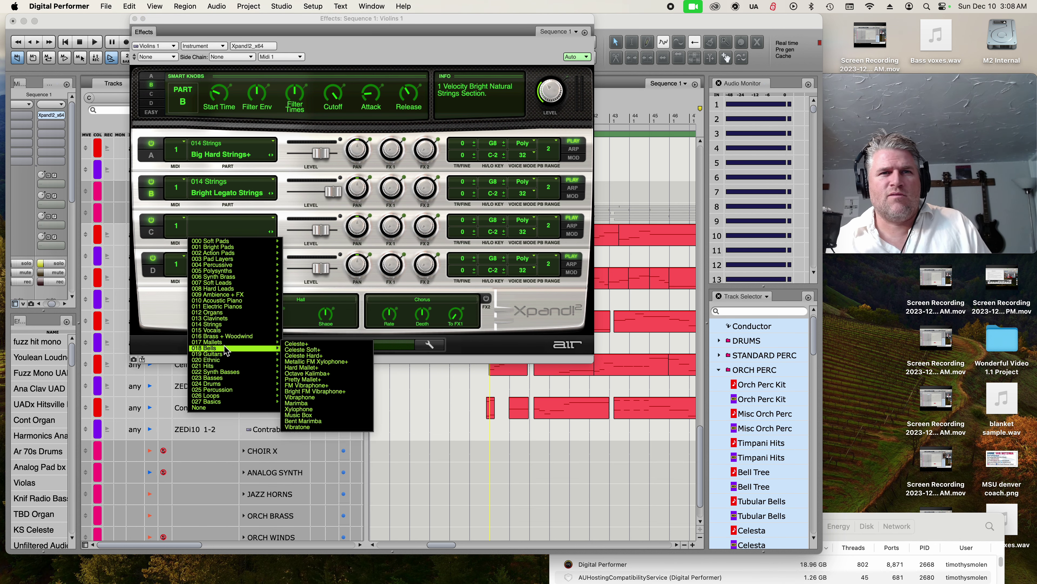
{"action": "mouse_move", "coordinate": [221, 349]}
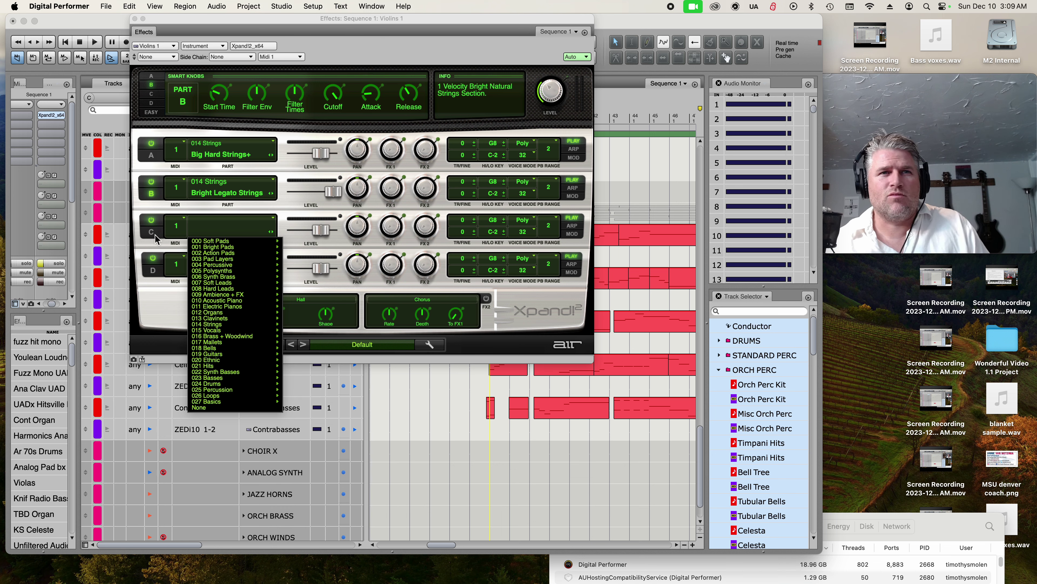
{"action": "left_click", "coordinate": [162, 306]}
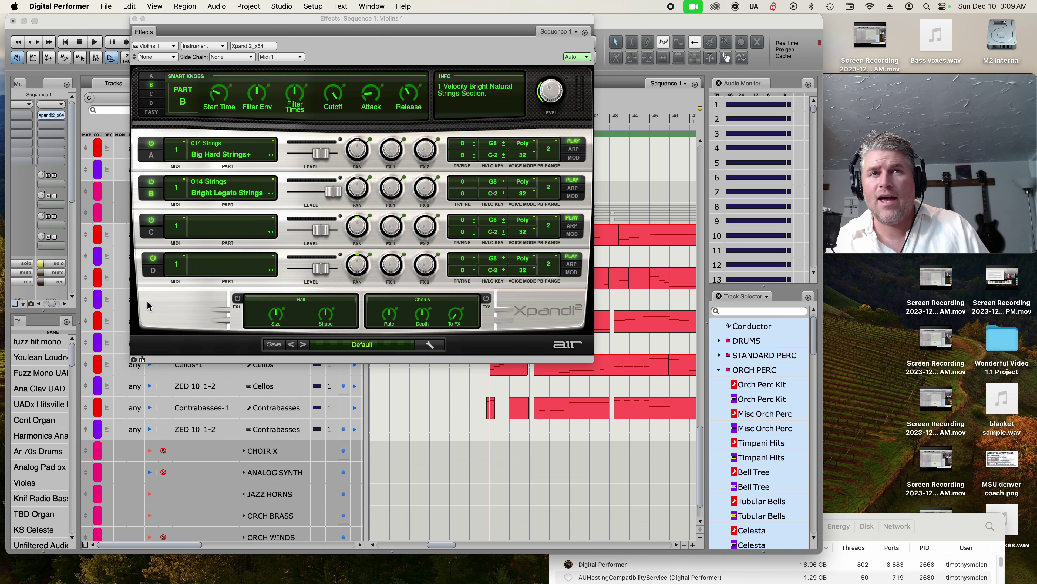
{"action": "left_click", "coordinate": [135, 19]}
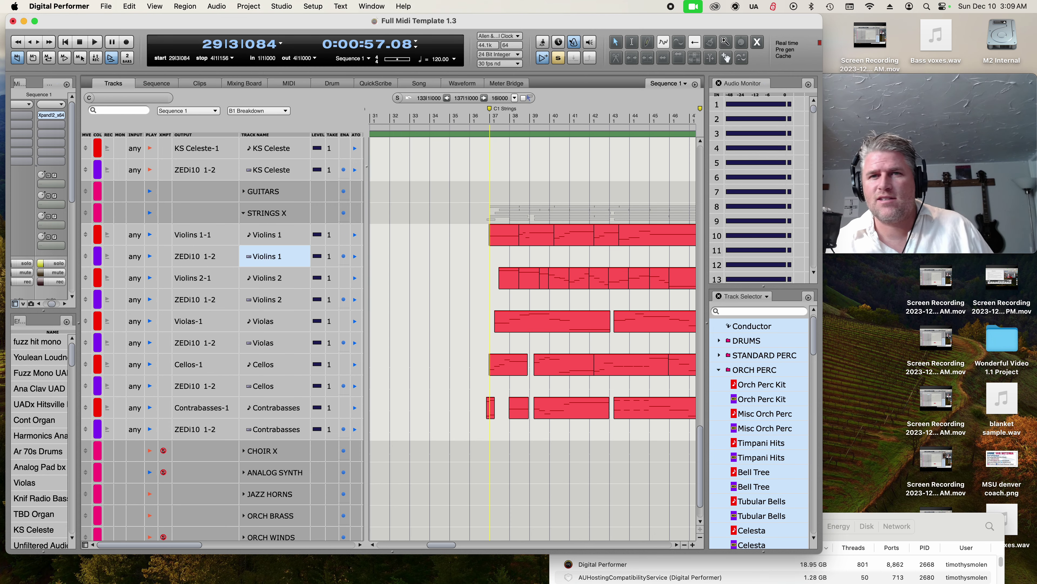
Audition the C1 Strings section, starting playback from the second half of bar 36.
{"action": "key", "text": "space"}
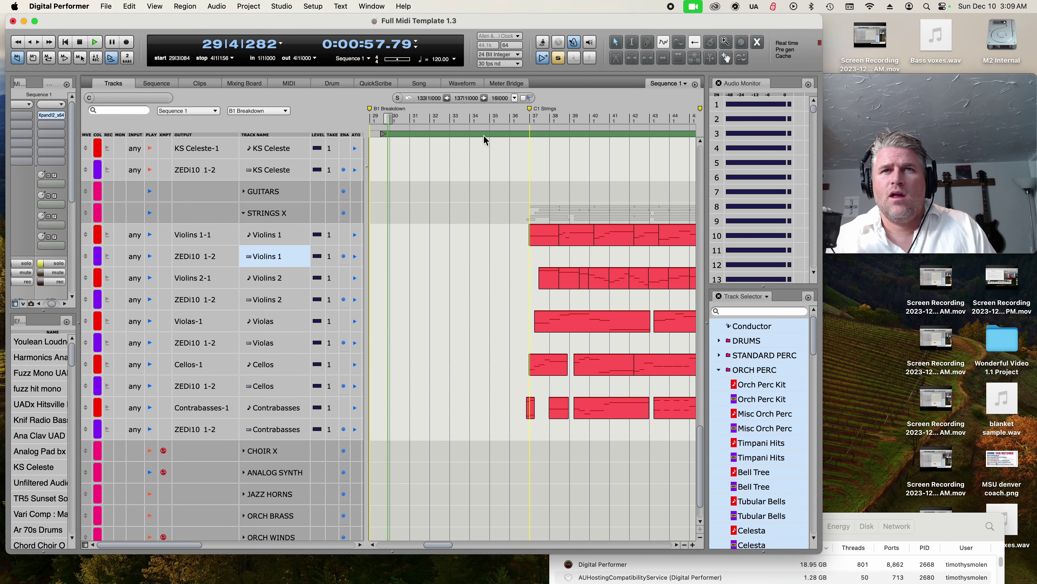
{"action": "scroll", "coordinate": [455, 302], "scroll_direction": "down", "scroll_amount": 2}
{"action": "key", "text": "space"}
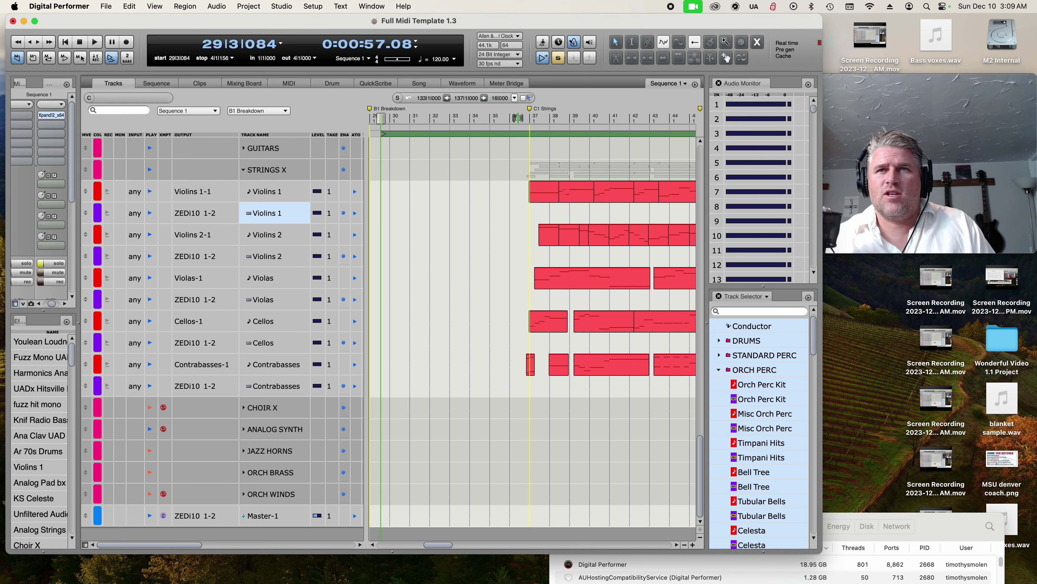
{"action": "left_click", "coordinate": [518, 118]}
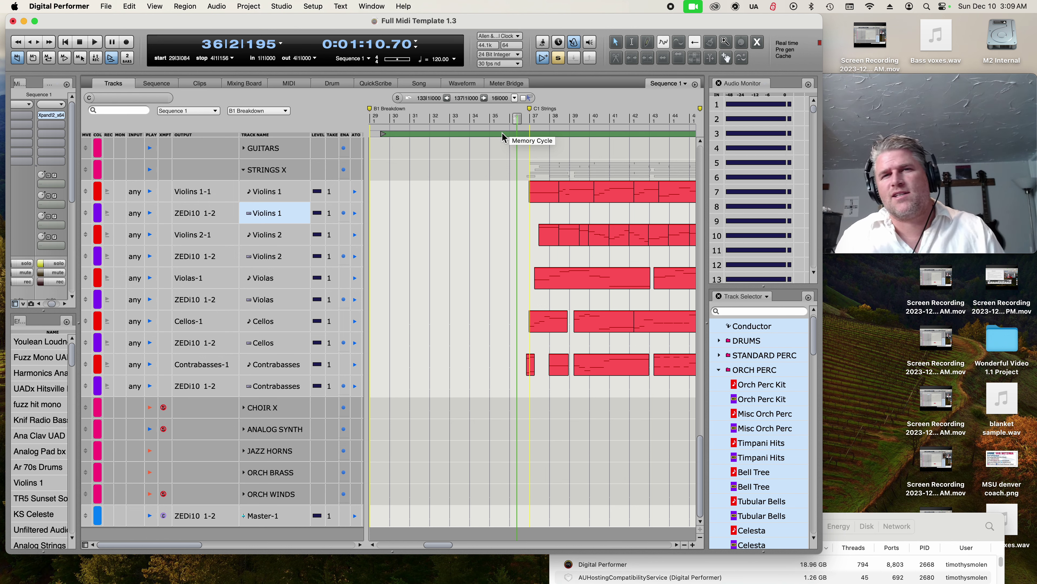
{"action": "key", "text": "space"}
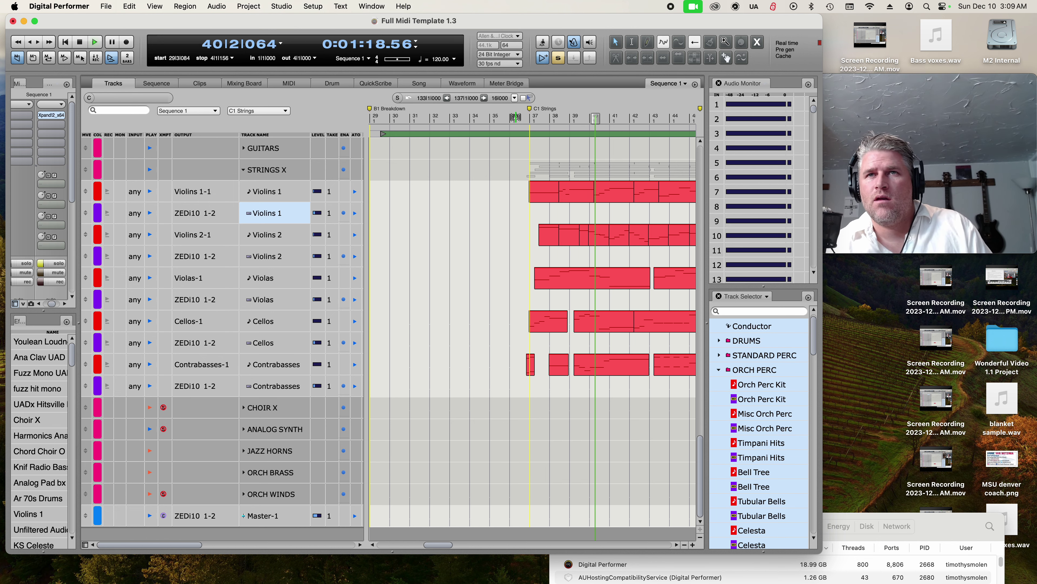
{"action": "left_click", "coordinate": [513, 358]}
{"action": "key", "text": "space"}
Show the Violins 1, Violins 2, Violas, Cellos and Contrabasses MIDI tracks from STRINGS X as a QuickScribe score.
{"action": "left_click", "coordinate": [375, 84]}
{"action": "scroll", "coordinate": [786, 349], "scroll_direction": "down", "scroll_amount": 10}
{"action": "scroll", "coordinate": [775, 416], "scroll_direction": "up", "scroll_amount": 3}
{"action": "left_click", "coordinate": [719, 341]}
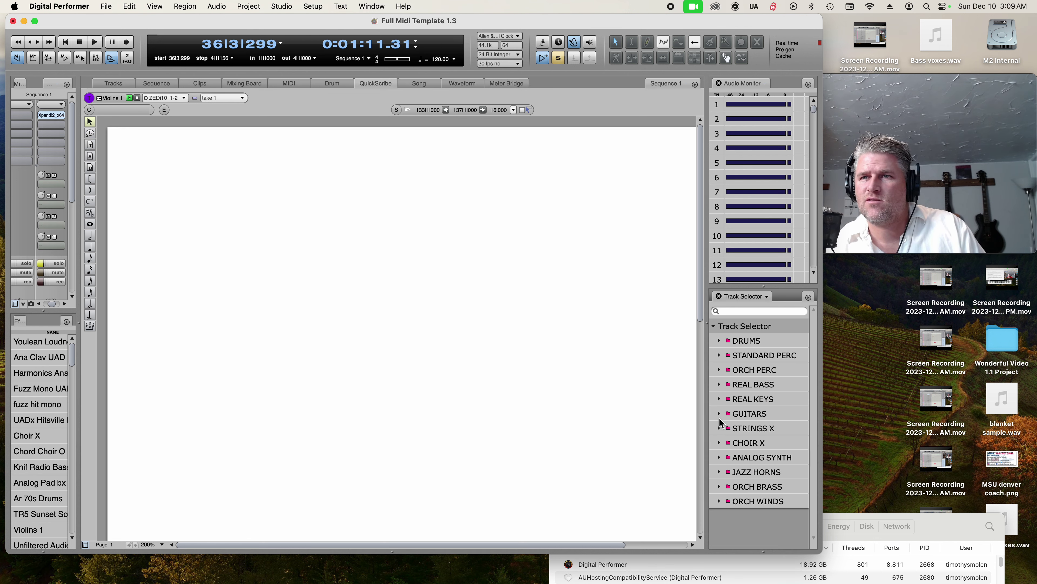
{"action": "left_click", "coordinate": [720, 428]}
{"action": "scroll", "coordinate": [743, 418], "scroll_direction": "down", "scroll_amount": 3}
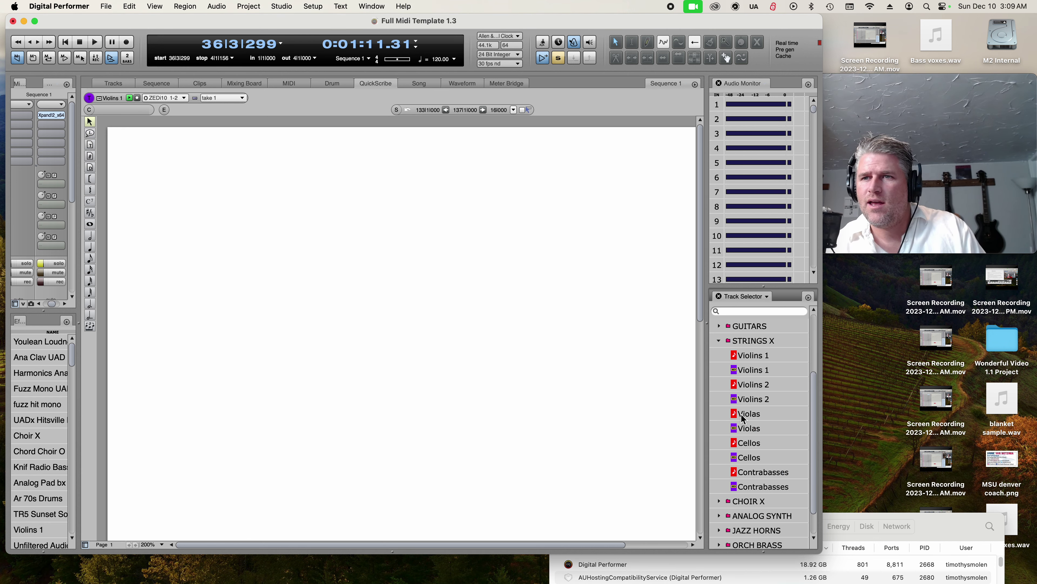
{"action": "left_click", "coordinate": [749, 360]}
{"action": "left_click", "coordinate": [750, 385], "text": "alt"}
{"action": "left_click", "coordinate": [749, 413]}
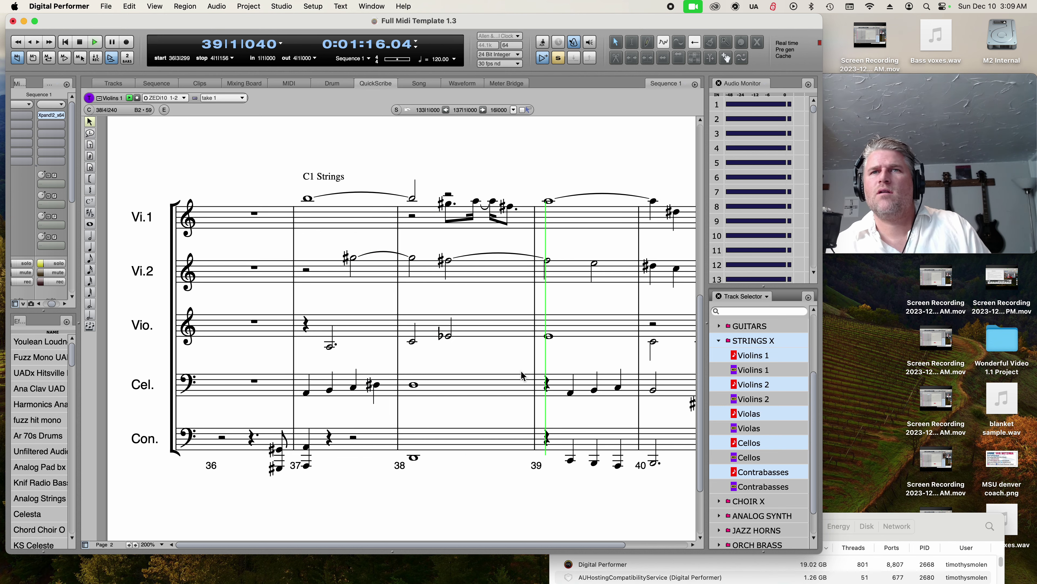
Follow the strings score during playback, expand the CHOIR X folder and try to show the Soprano Choir notation.
{"action": "scroll", "coordinate": [533, 436], "scroll_direction": "down", "scroll_amount": 1}
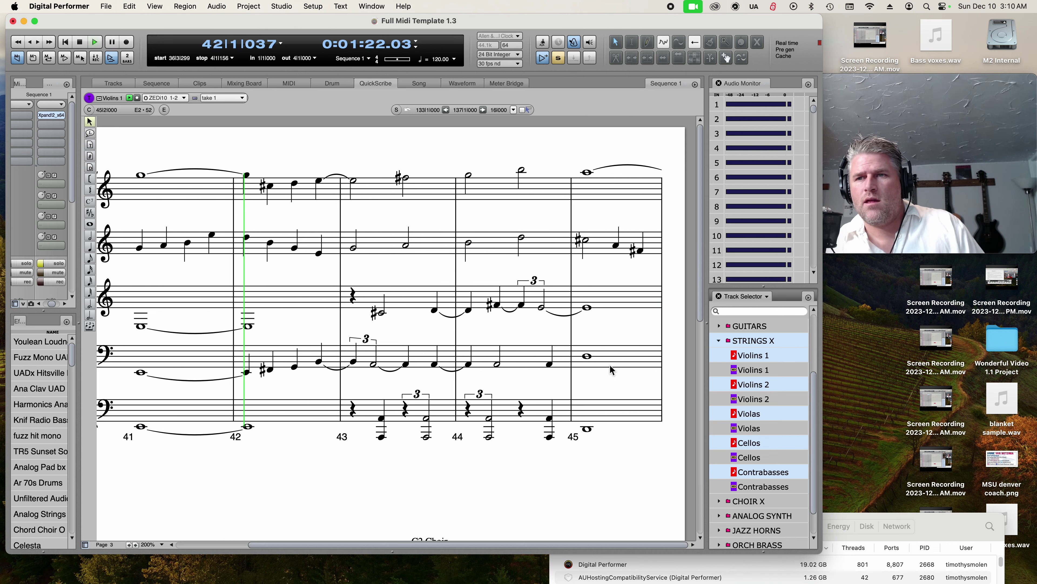
{"action": "left_click", "coordinate": [719, 502]}
{"action": "scroll", "coordinate": [774, 415], "scroll_direction": "down", "scroll_amount": 3}
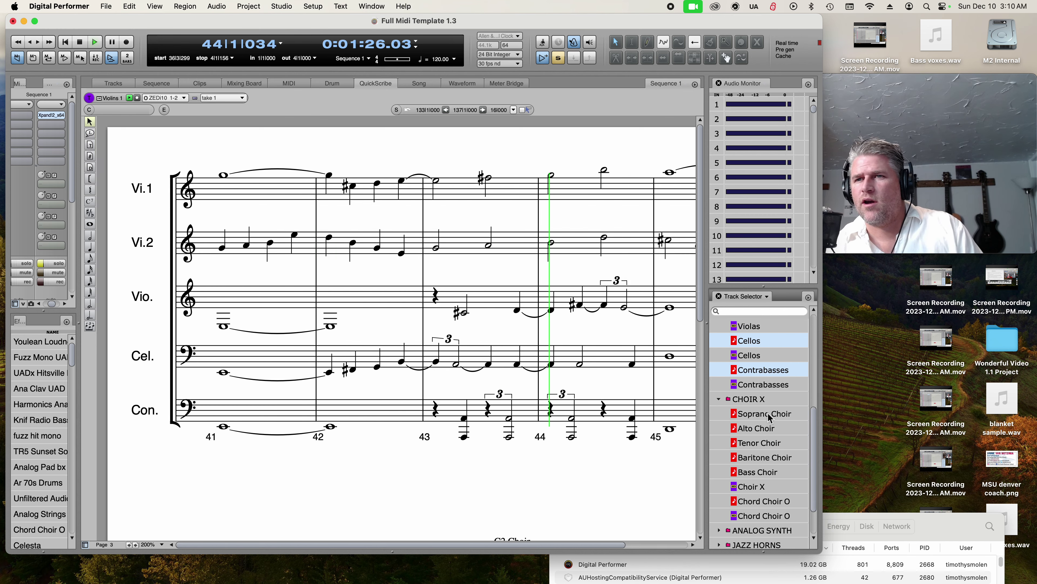
{"action": "left_click", "coordinate": [766, 414]}
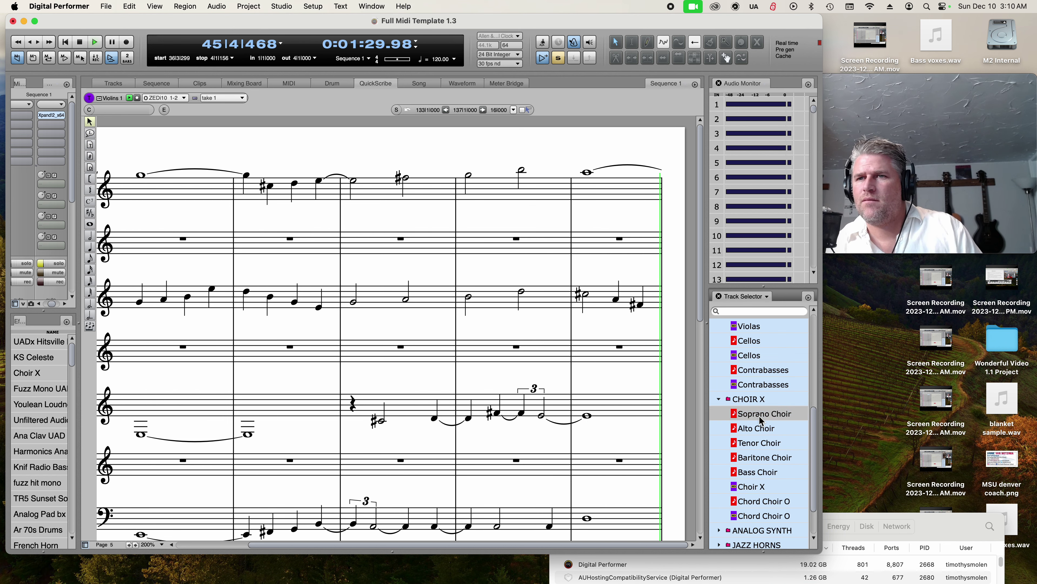
{"action": "left_click", "coordinate": [758, 417]}
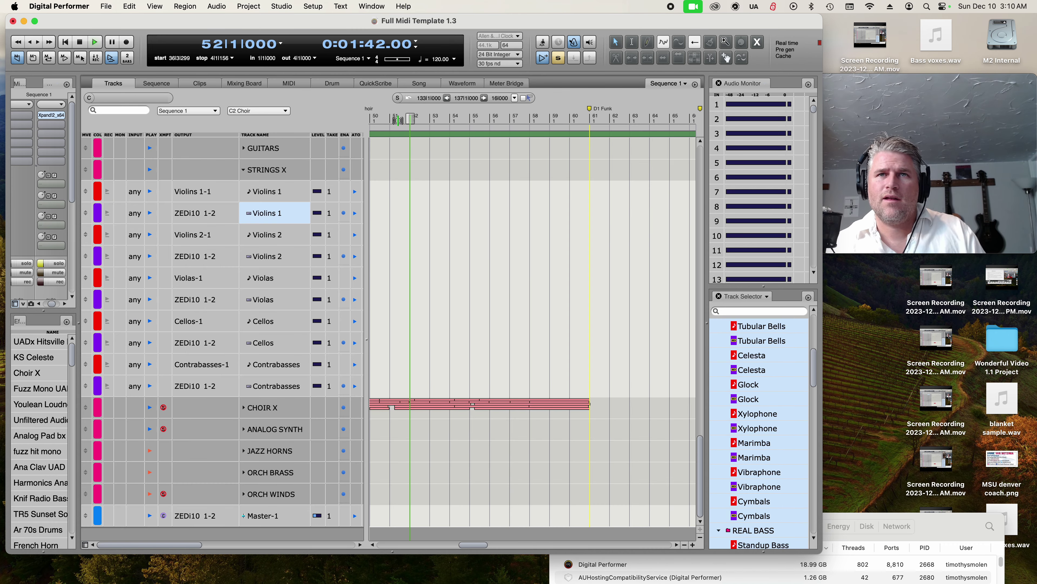
Stop playback just before the C2 Choir marker at 48|2|306 and expand the CHOIR X folder in the track overview.
{"action": "left_click_drag", "start_coordinate": [386, 118], "coordinate": [435, 120]}
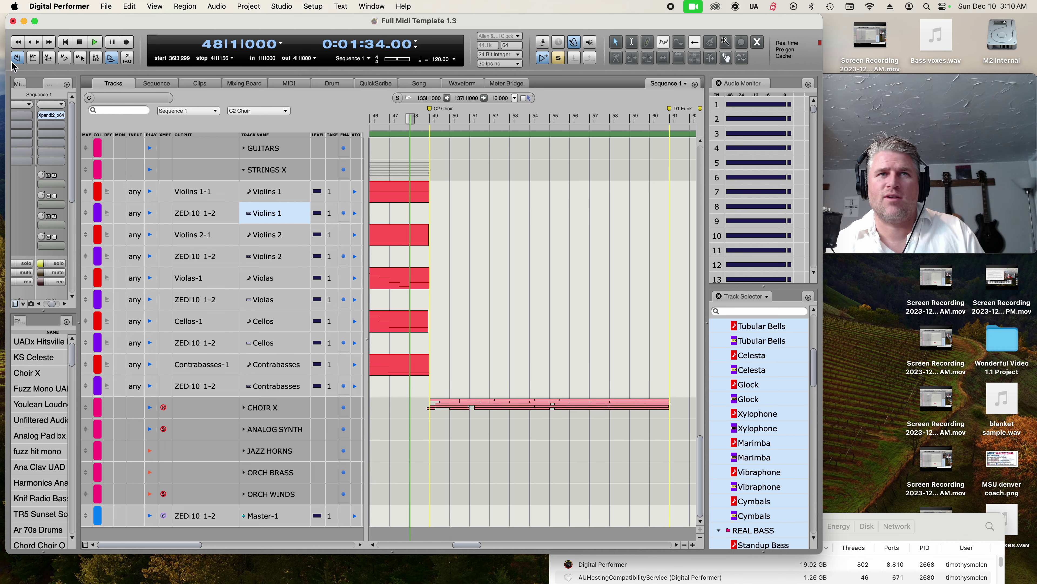
{"action": "key", "text": "space"}
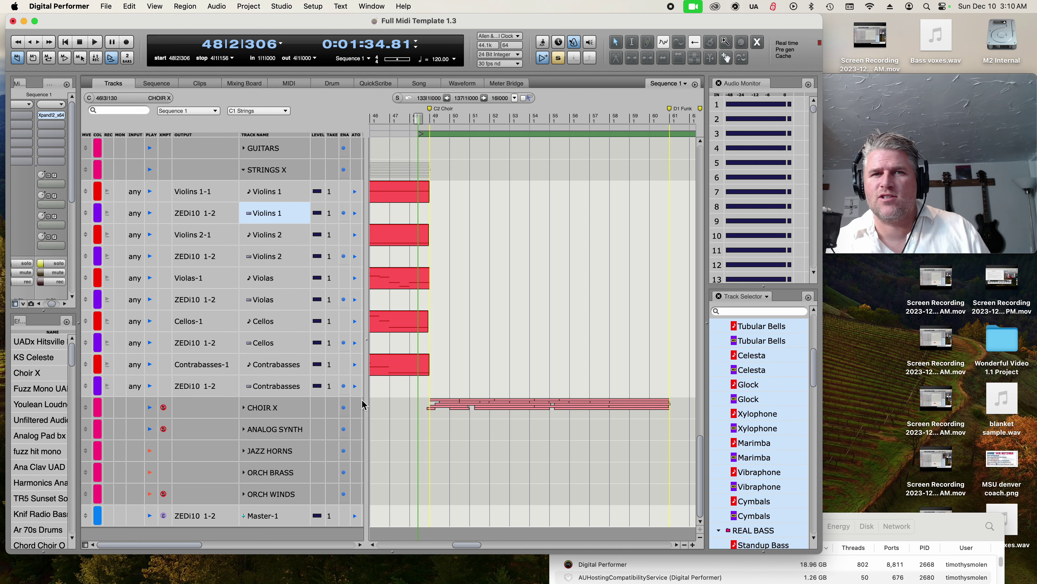
{"action": "left_click", "coordinate": [244, 408]}
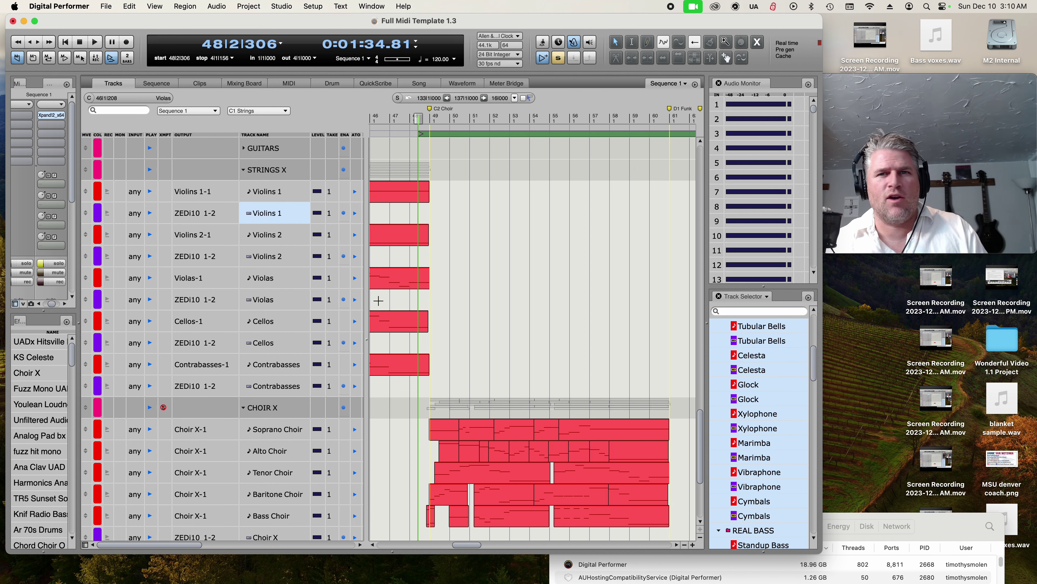
{"action": "scroll", "coordinate": [475, 255], "scroll_direction": "down", "scroll_amount": 3}
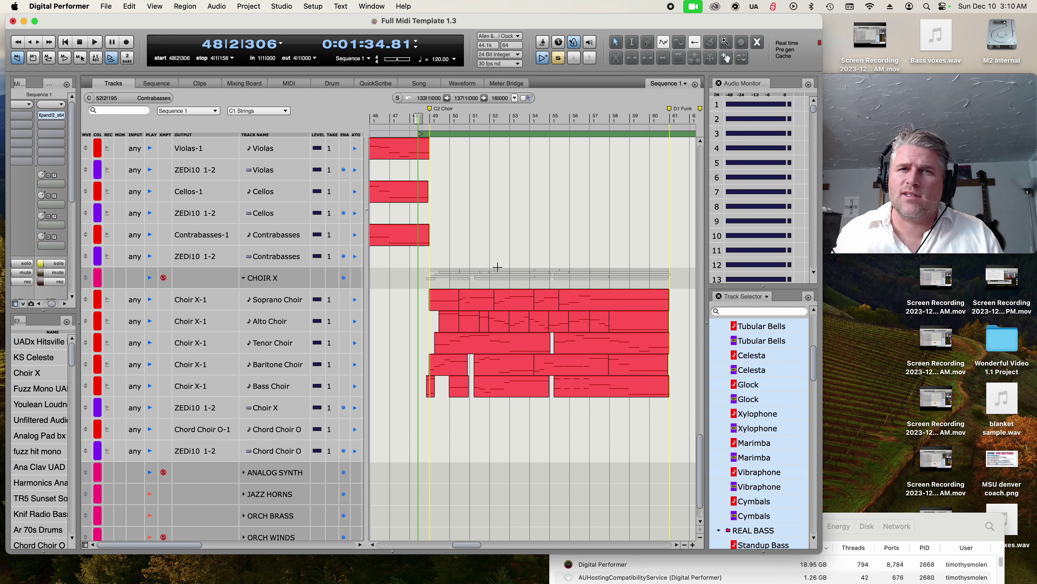
Audition the C2 Choir section from 48|2|306, stop, and move the playback position back to 48|1|000.
{"action": "key", "text": "space"}
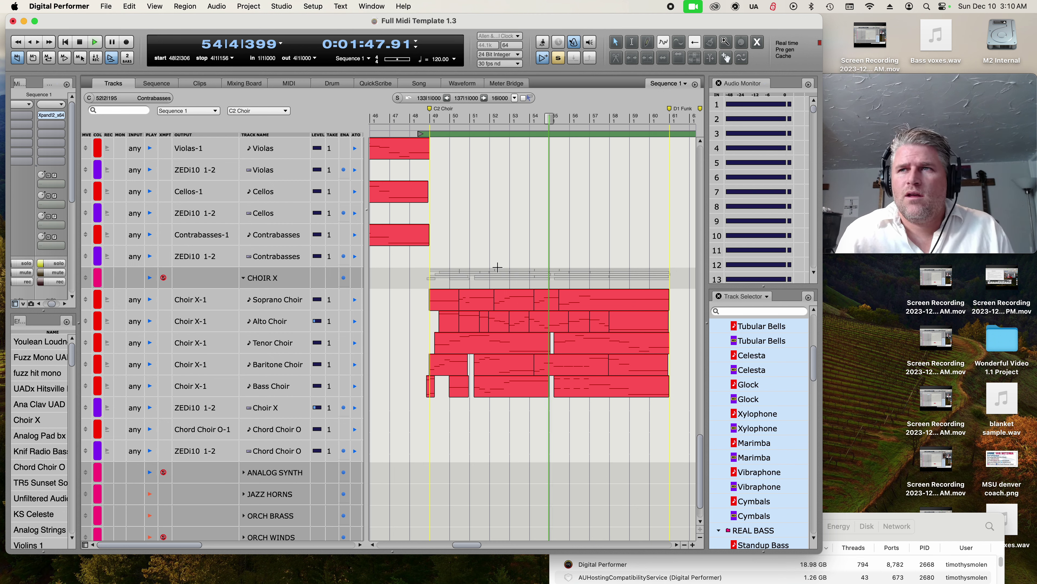
{"action": "key", "text": "space"}
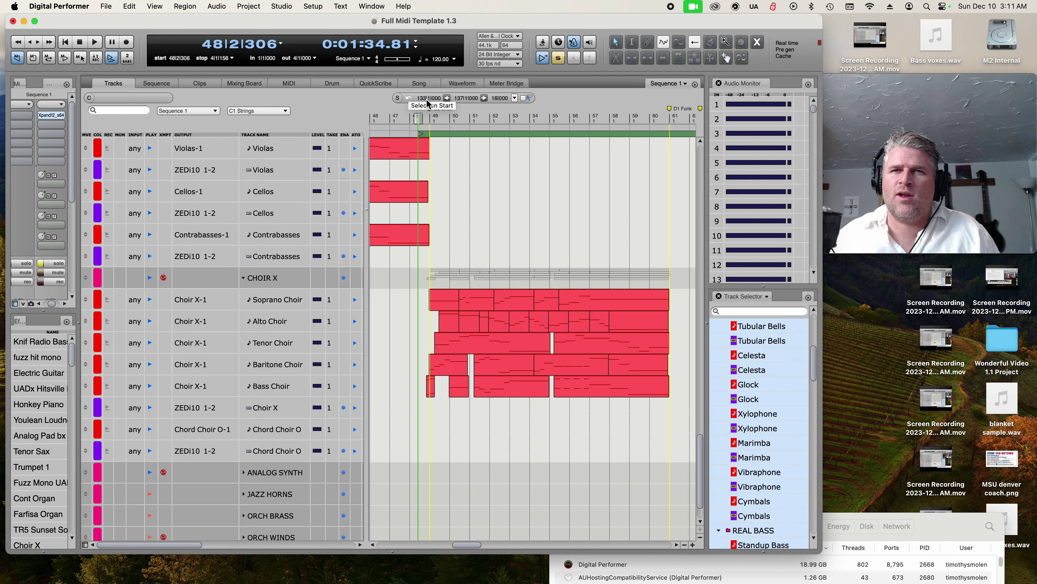
{"action": "key", "text": "Left"}
{"action": "key", "text": "Left"}
{"action": "key", "text": "Left"}
{"action": "key", "text": "Left"}
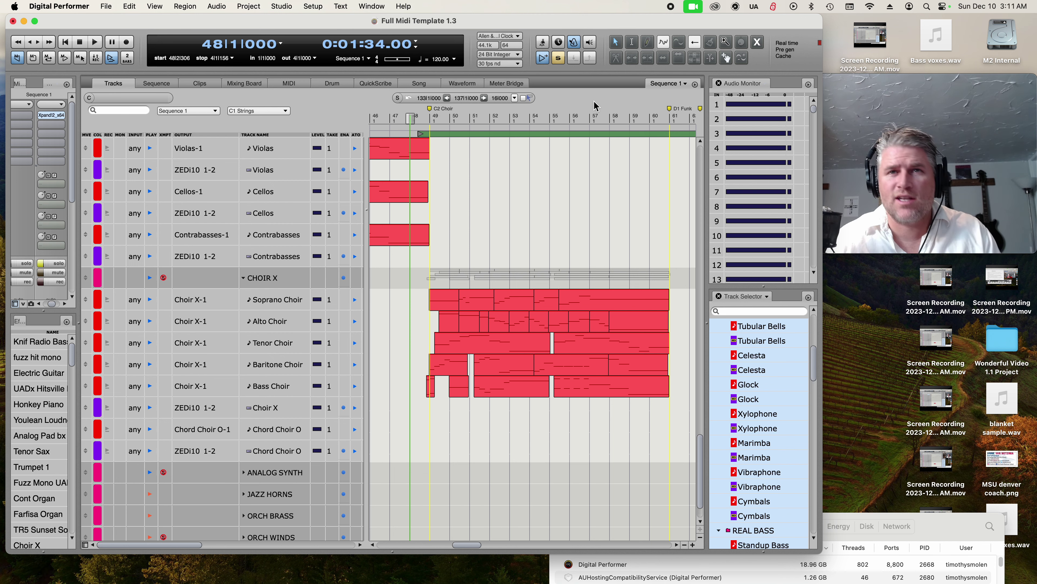
Audition the C2 Choir section, stop, and set the playback position to 60|1|364, just before the D1 Funk marker.
{"action": "key", "text": "space"}
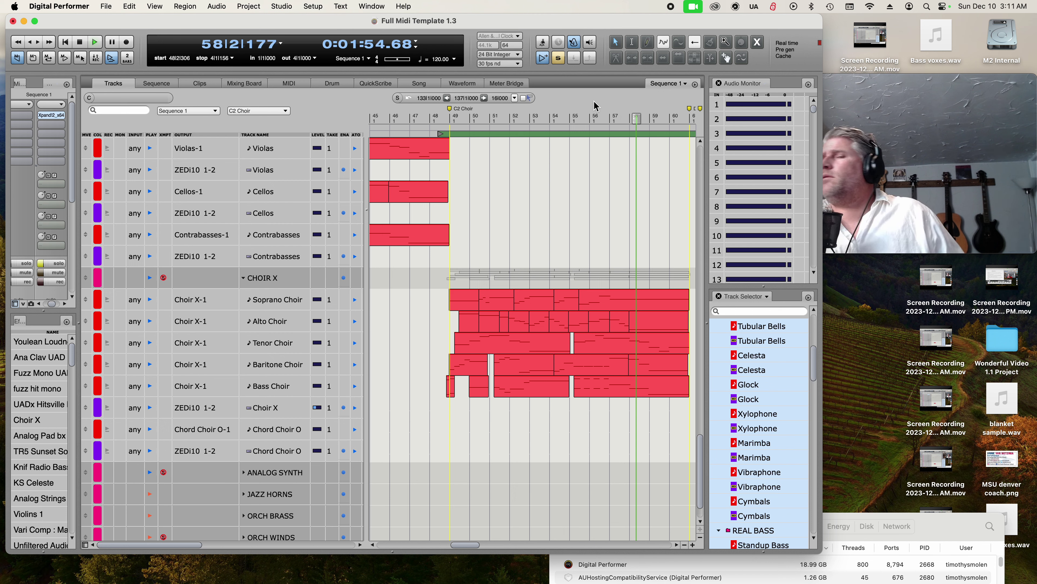
{"action": "key", "text": "space"}
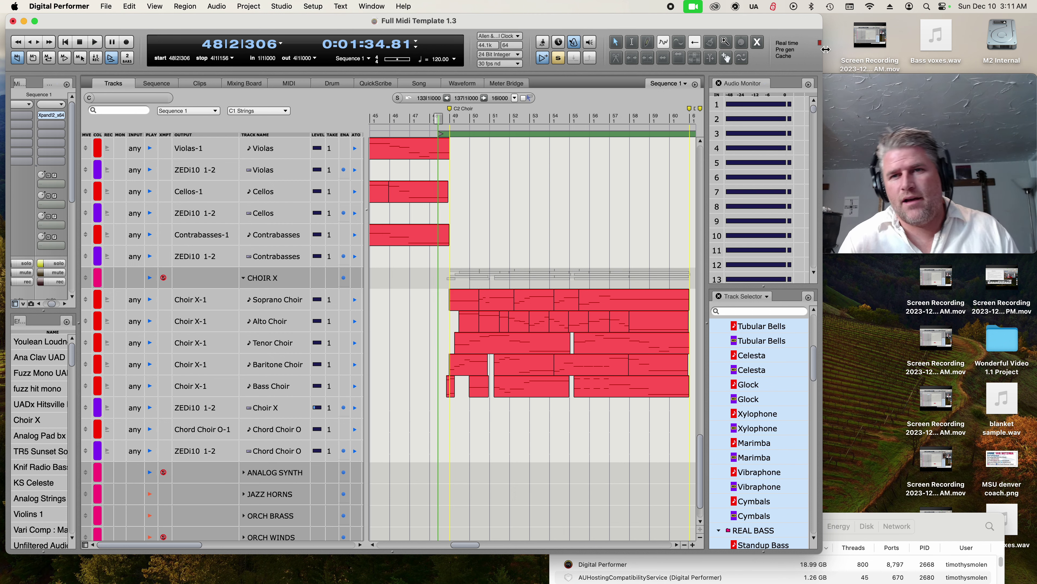
{"action": "left_click", "coordinate": [677, 546]}
{"action": "left_click", "coordinate": [677, 545]}
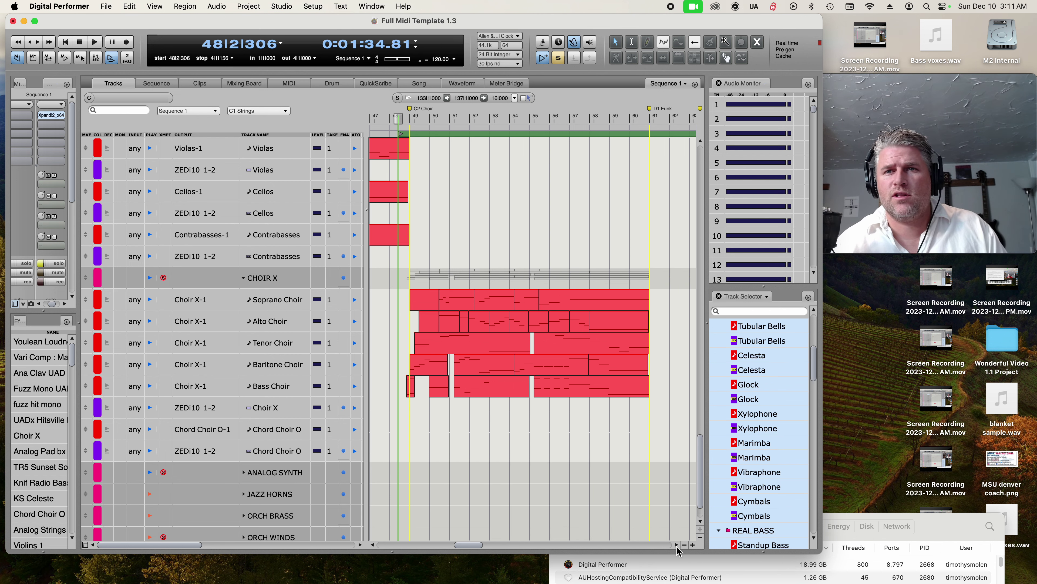
{"action": "left_click", "coordinate": [676, 545]}
{"action": "left_click", "coordinate": [677, 545]}
{"action": "left_click", "coordinate": [677, 545]}
{"action": "left_click", "coordinate": [676, 545]}
{"action": "scroll", "coordinate": [612, 346], "scroll_direction": "up", "scroll_amount": 10}
{"action": "scroll", "coordinate": [613, 347], "scroll_direction": "up", "scroll_amount": 5}
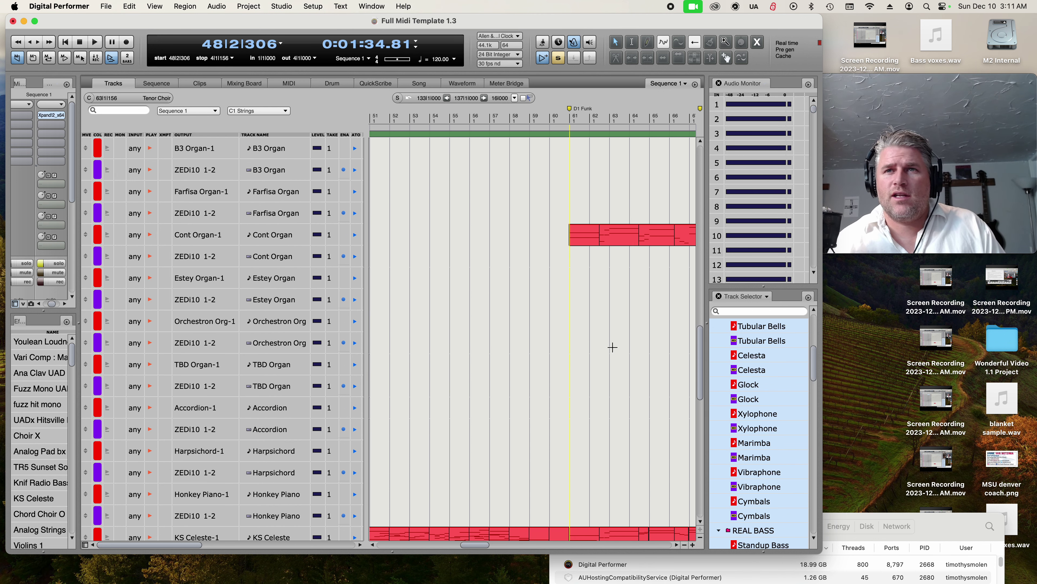
{"action": "left_click", "coordinate": [555, 118]}
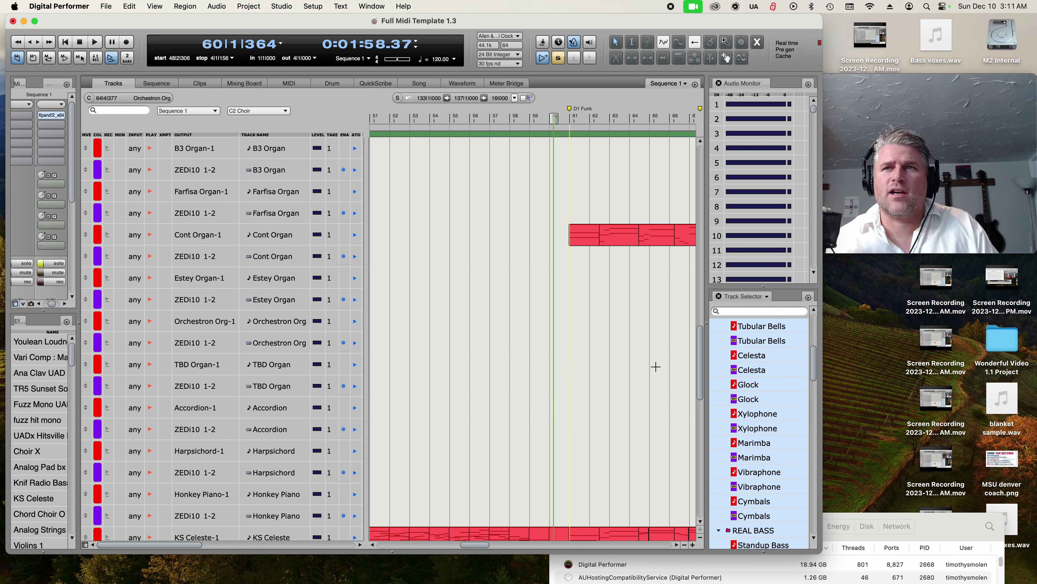
Play into the D1 Funk section, collapse all track folders, and expand only REAL KEYS to view its clips.
{"action": "scroll", "coordinate": [206, 217], "scroll_direction": "up", "scroll_amount": 10}
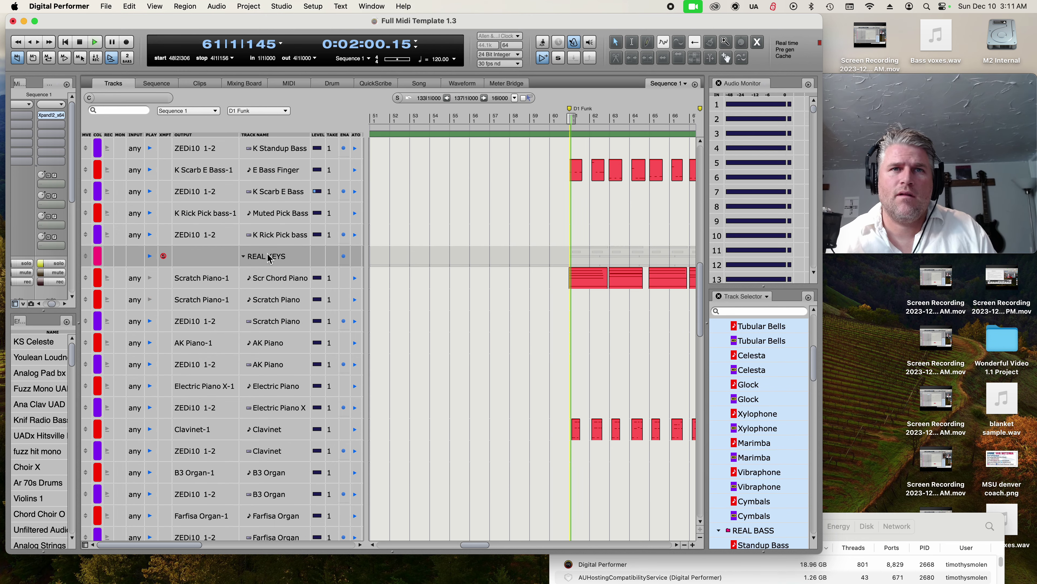
{"action": "left_click", "coordinate": [244, 256], "text": "alt"}
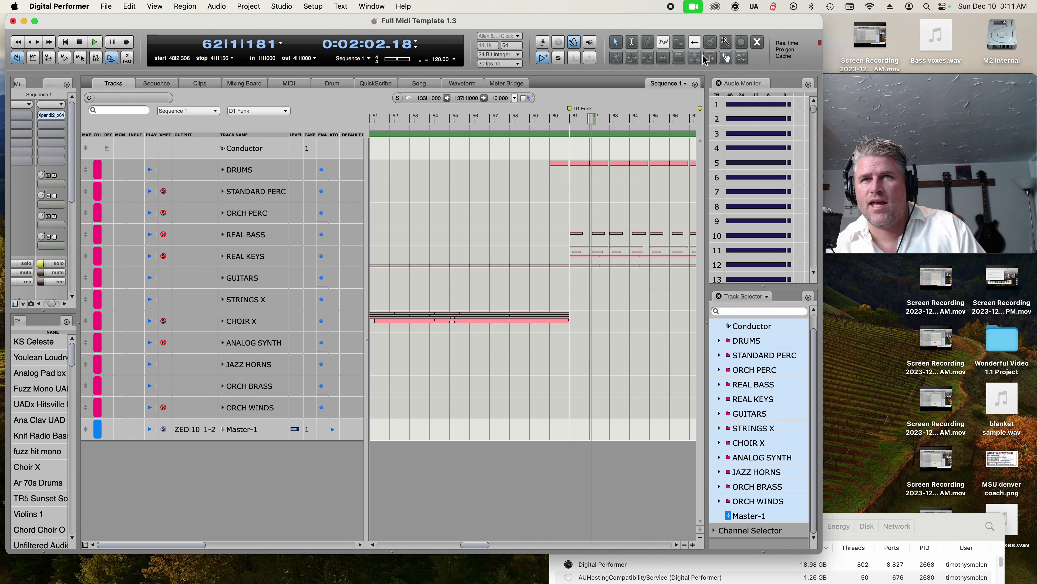
{"action": "left_click", "coordinate": [222, 257]}
{"action": "scroll", "coordinate": [296, 326], "scroll_direction": "down", "scroll_amount": 2}
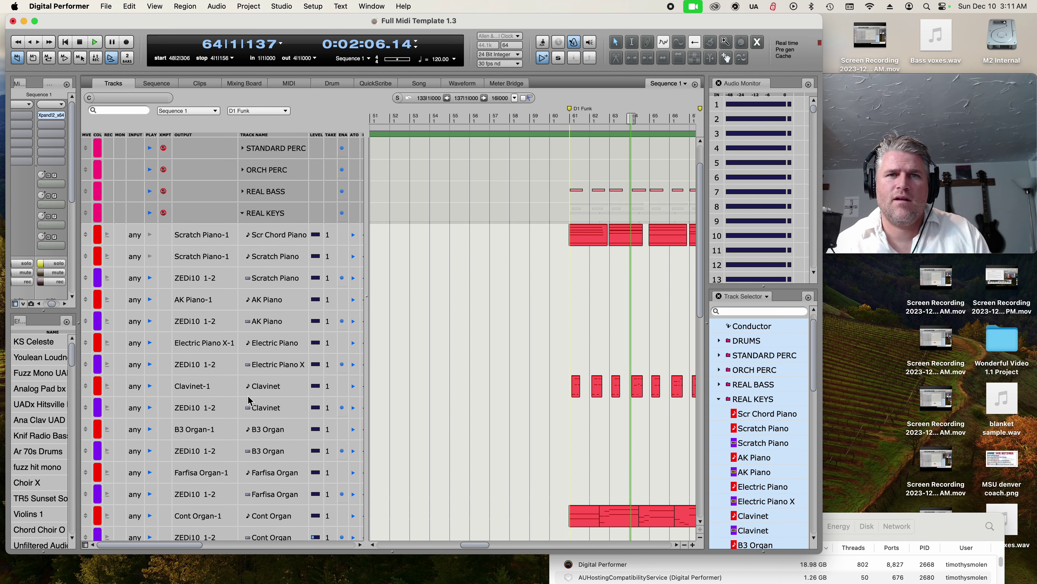
Turn on solo mode and solo the Clavinet MIDI and instrument tracks in REAL KEYS during playback.
{"action": "left_click", "coordinate": [558, 59]}
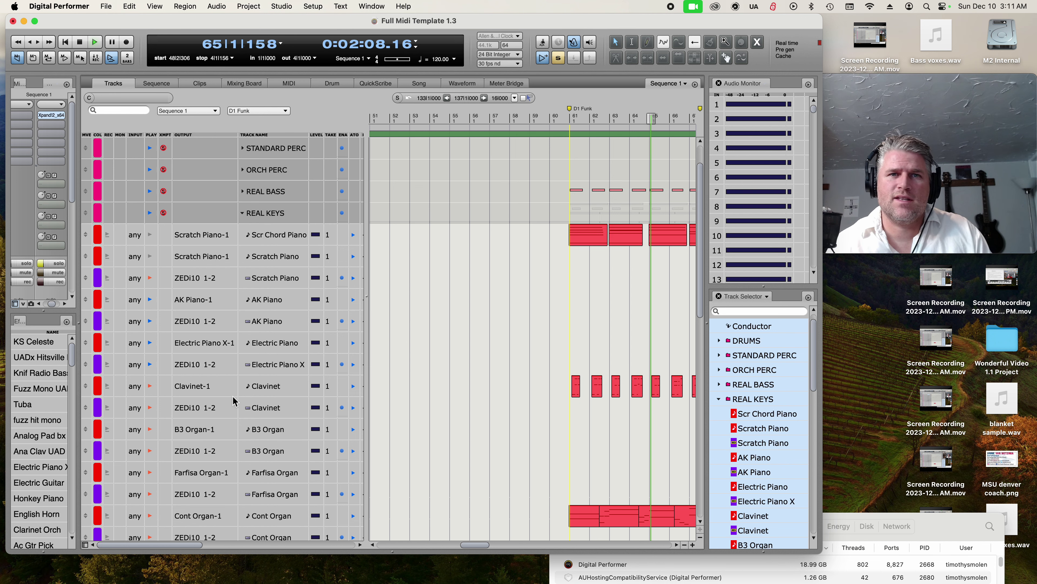
{"action": "left_click", "coordinate": [150, 386], "text": "alt"}
{"action": "left_click", "coordinate": [150, 408]}
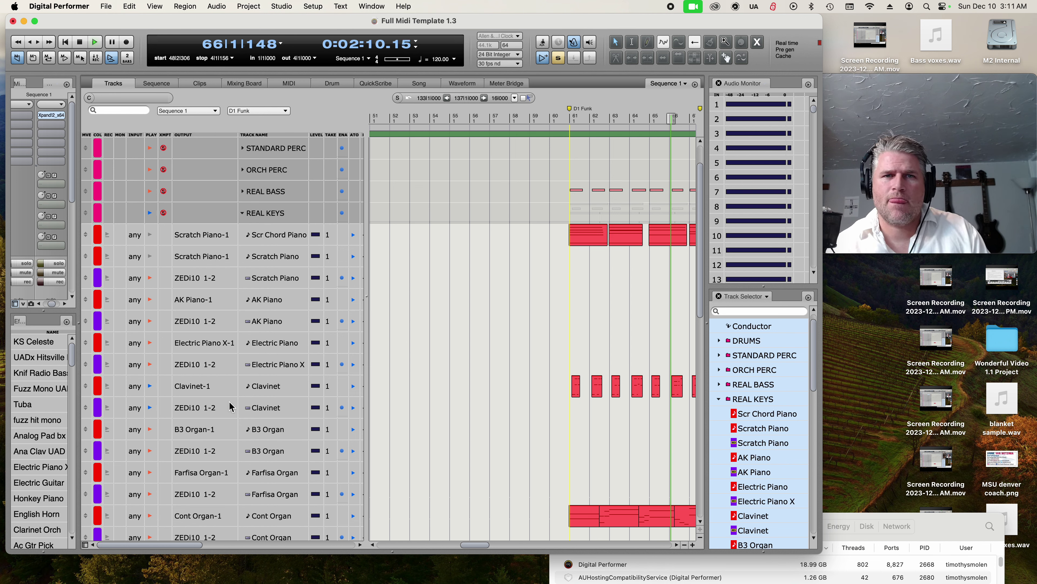
Inspect the Scarbee Clavinet - Full instrument loaded in Kontakt 7 on the Clavinet track, and close its window.
{"action": "left_click", "coordinate": [262, 408]}
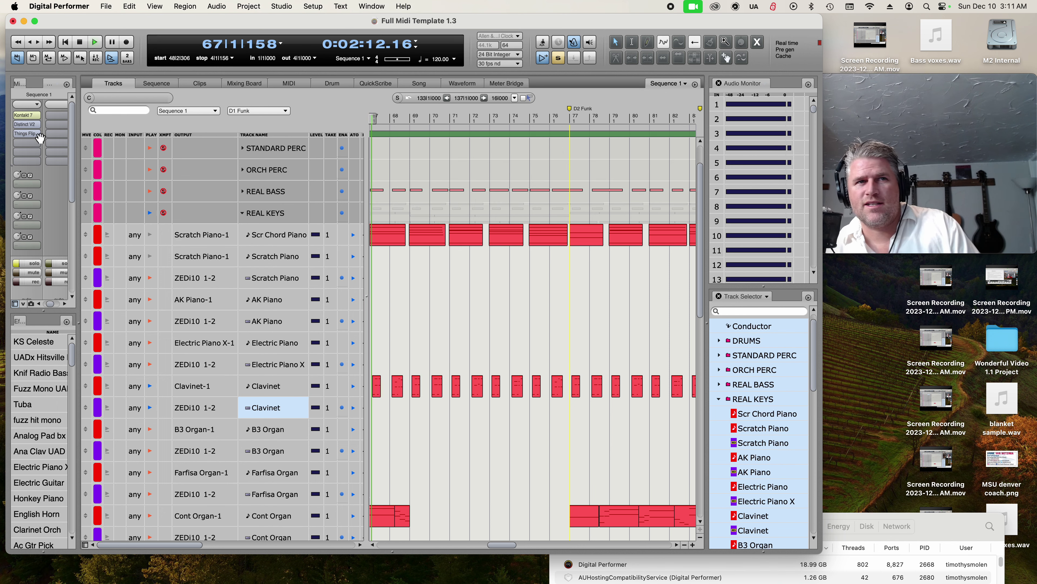
{"action": "double_click", "coordinate": [35, 117]}
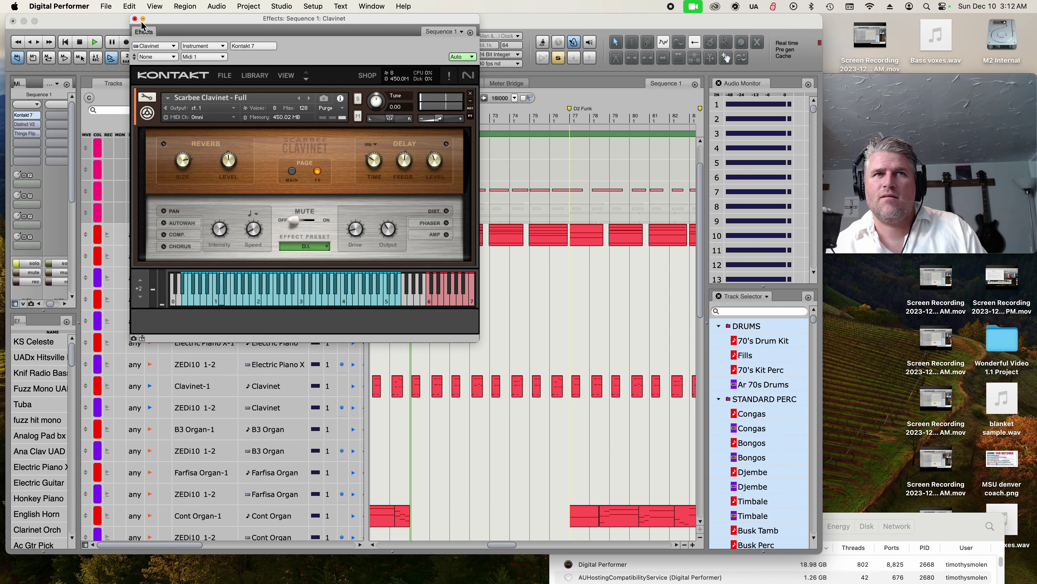
{"action": "left_click", "coordinate": [135, 19]}
Compare the Clavinet sound with Distinct V2 bypassed and active, leave the effect active, and close its window.
{"action": "double_click", "coordinate": [25, 124]}
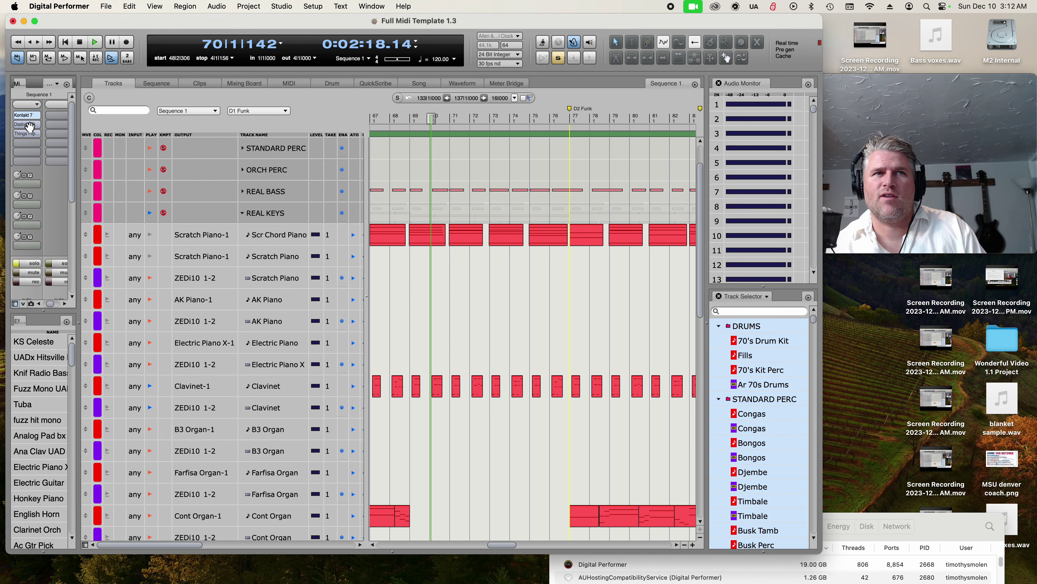
{"action": "left_click", "coordinate": [436, 46]}
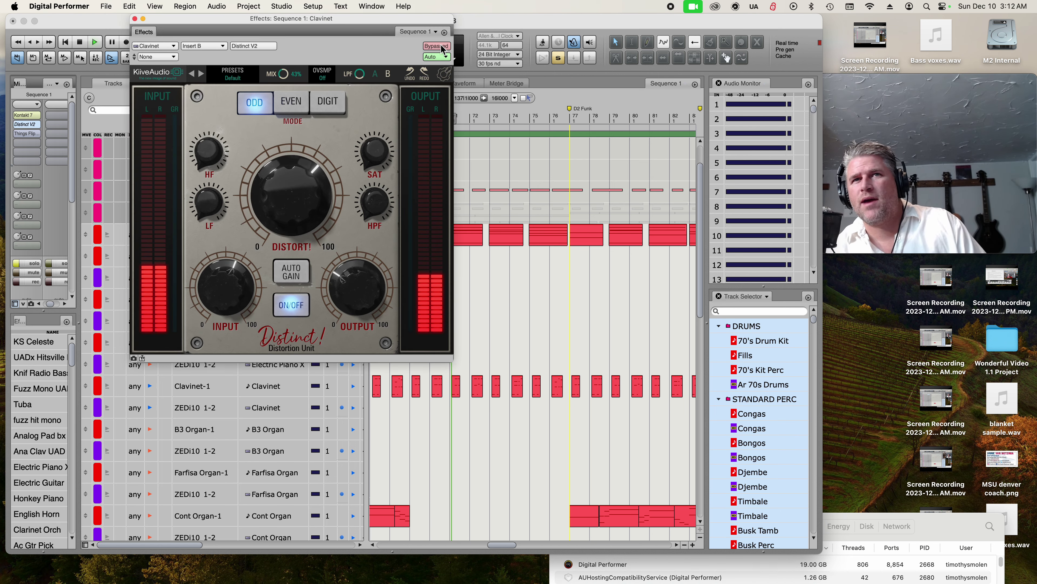
{"action": "left_click", "coordinate": [436, 46]}
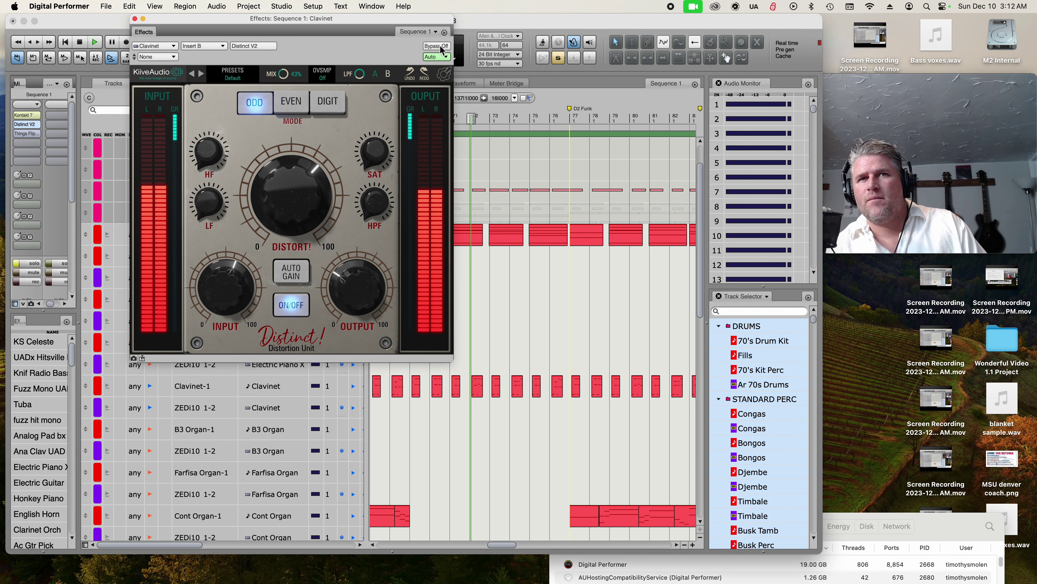
{"action": "left_click", "coordinate": [135, 19]}
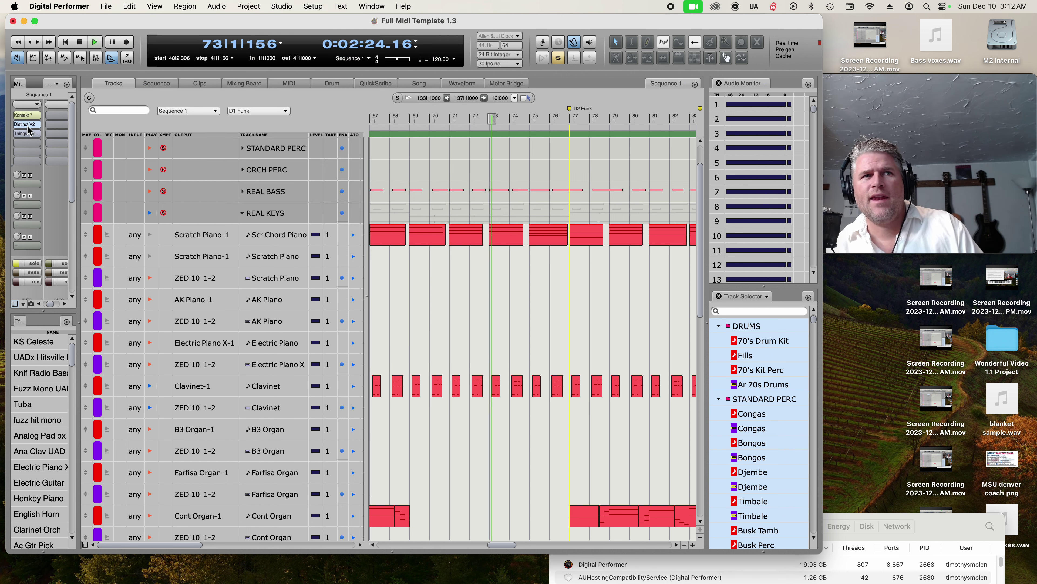
Replay the D1 Funk section and compare the Clavinet with Things Flip EQ bypassed and active, leaving the effect active.
{"action": "left_click", "coordinate": [26, 133]}
{"action": "left_click", "coordinate": [371, 46]}
{"action": "left_click", "coordinate": [379, 50]}
{"action": "mouse_move", "coordinate": [272, 210]}
{"action": "key", "text": "space"}
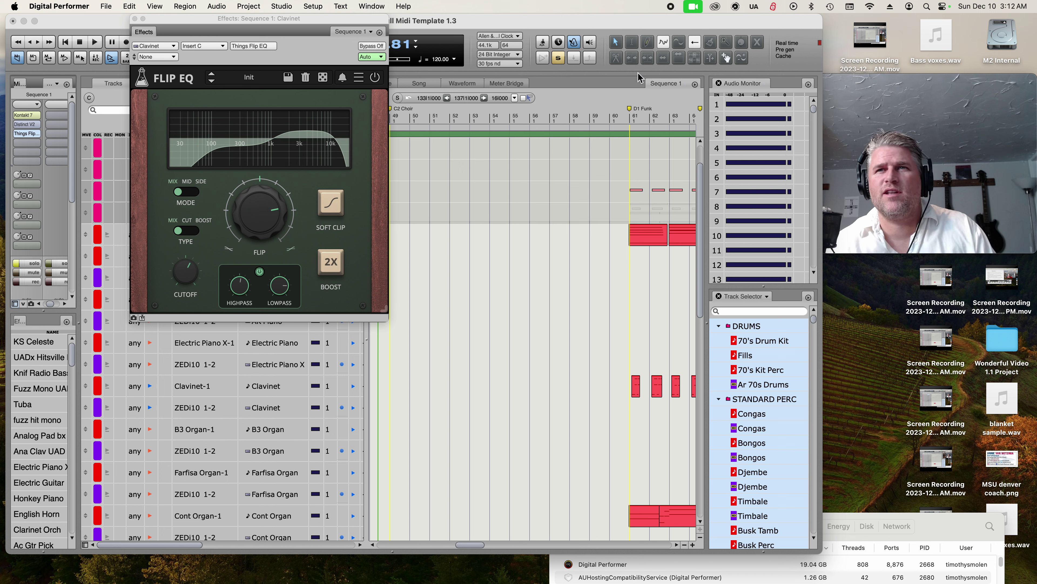
{"action": "key", "text": "space"}
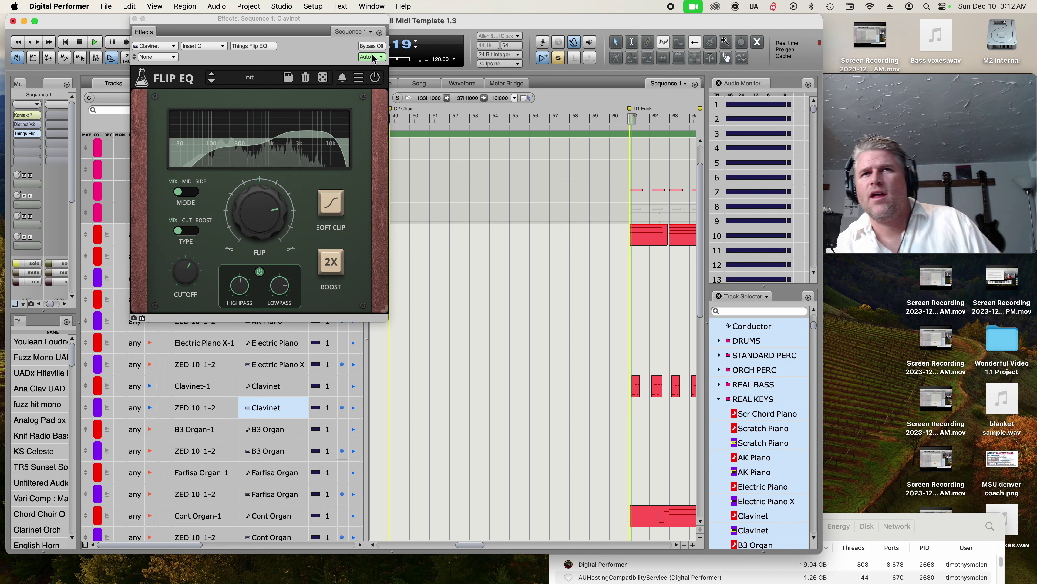
{"action": "left_click", "coordinate": [372, 48]}
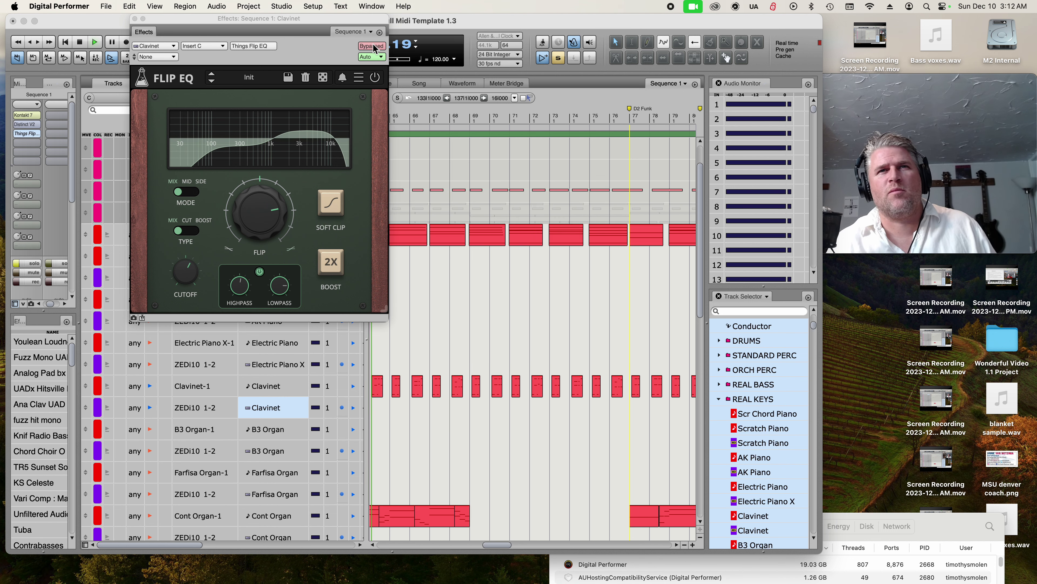
{"action": "left_click", "coordinate": [372, 46]}
Turn off solo mode, set the Flip control of the Clavinet's Things Flip EQ to 5.0 dB, and close its window.
{"action": "left_click", "coordinate": [561, 63]}
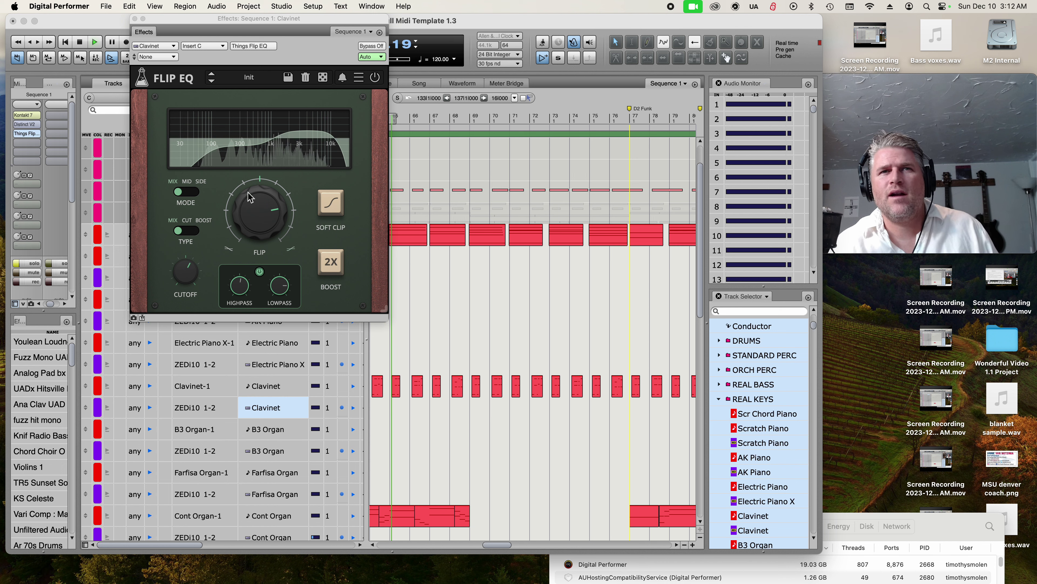
{"action": "left_click_drag", "start_coordinate": [255, 211], "coordinate": [292, 174]}
{"action": "left_click_drag", "start_coordinate": [262, 210], "coordinate": [265, 232]}
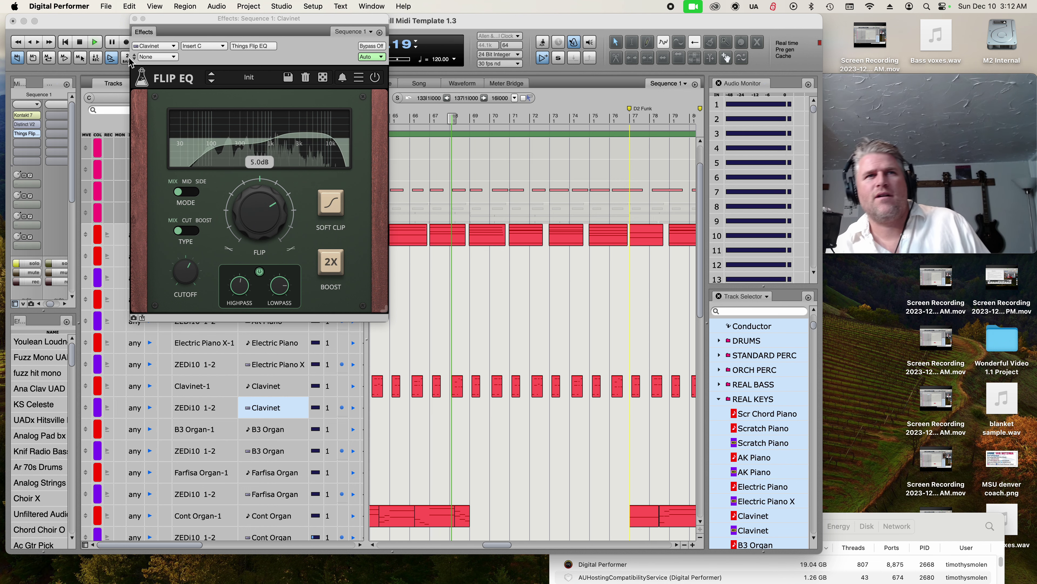
{"action": "left_click", "coordinate": [135, 19]}
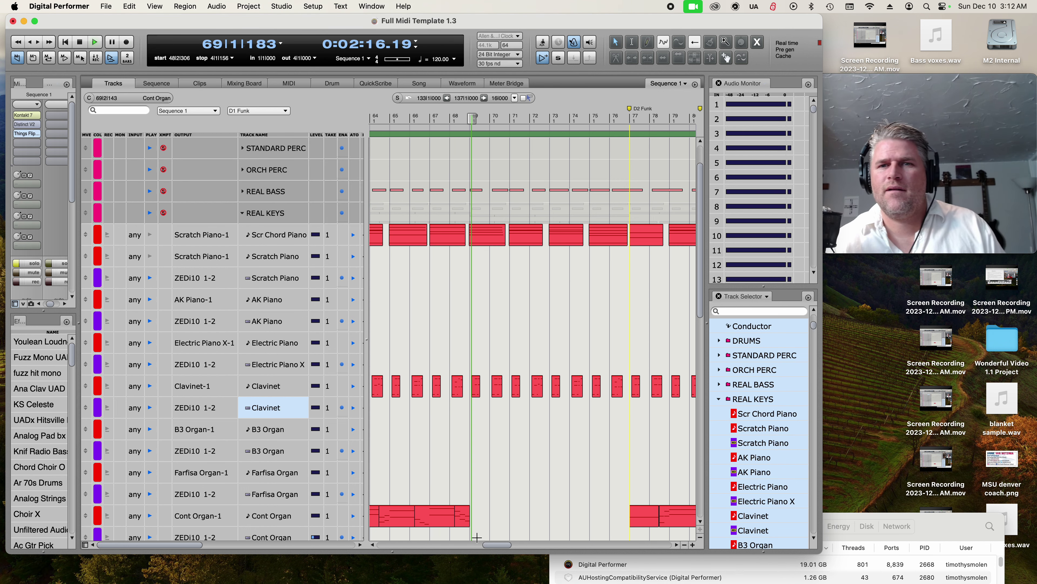
Record-enable the Orchestron Org MIDI track and replay the D1 Funk section from 67|4|117 to hear the organ change.
{"action": "left_click_drag", "start_coordinate": [499, 545], "coordinate": [489, 548]}
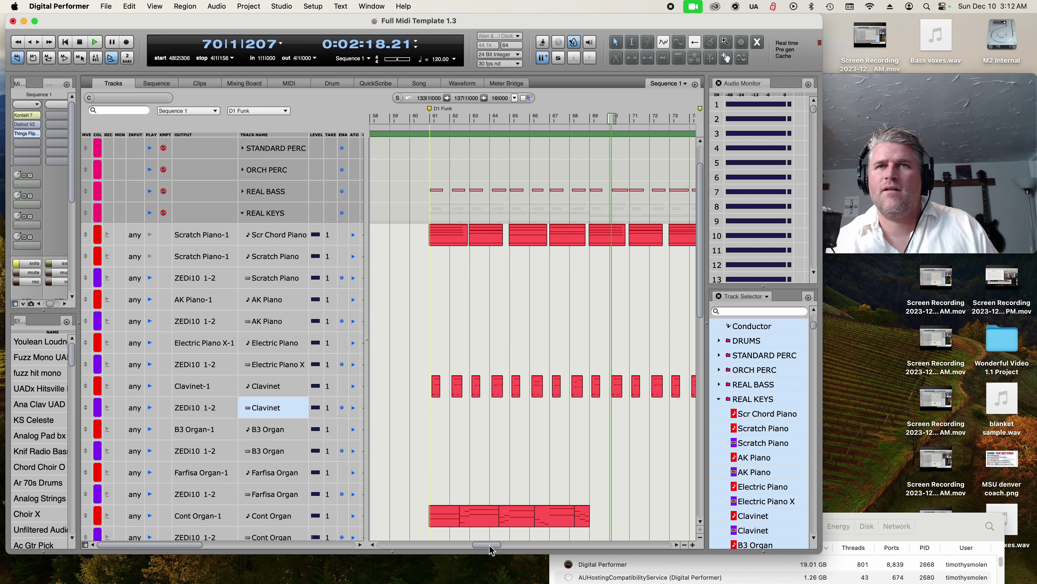
{"action": "scroll", "coordinate": [553, 313], "scroll_direction": "down", "scroll_amount": 5}
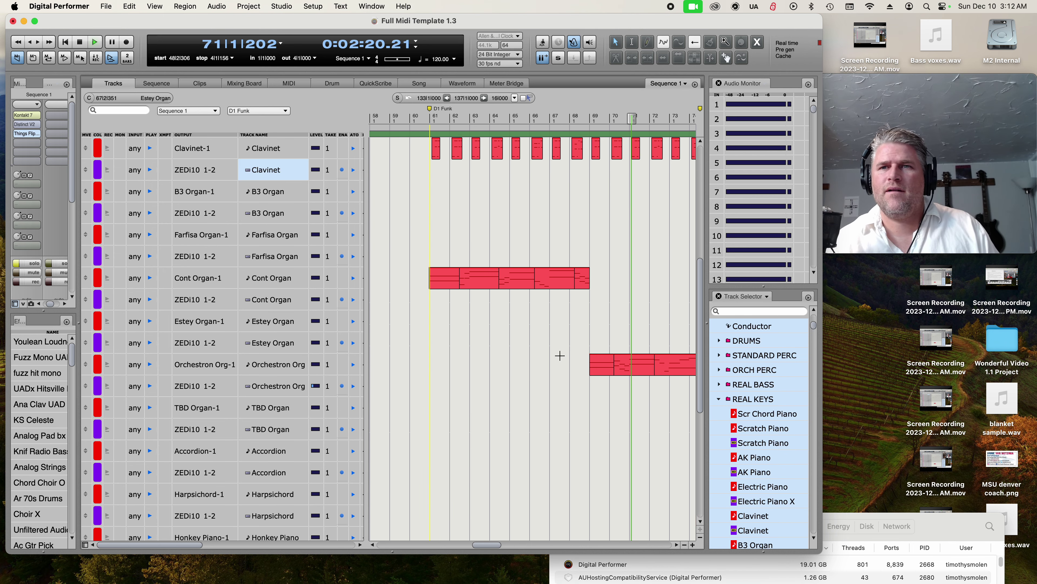
{"action": "key", "text": "space"}
{"action": "left_click", "coordinate": [568, 120]}
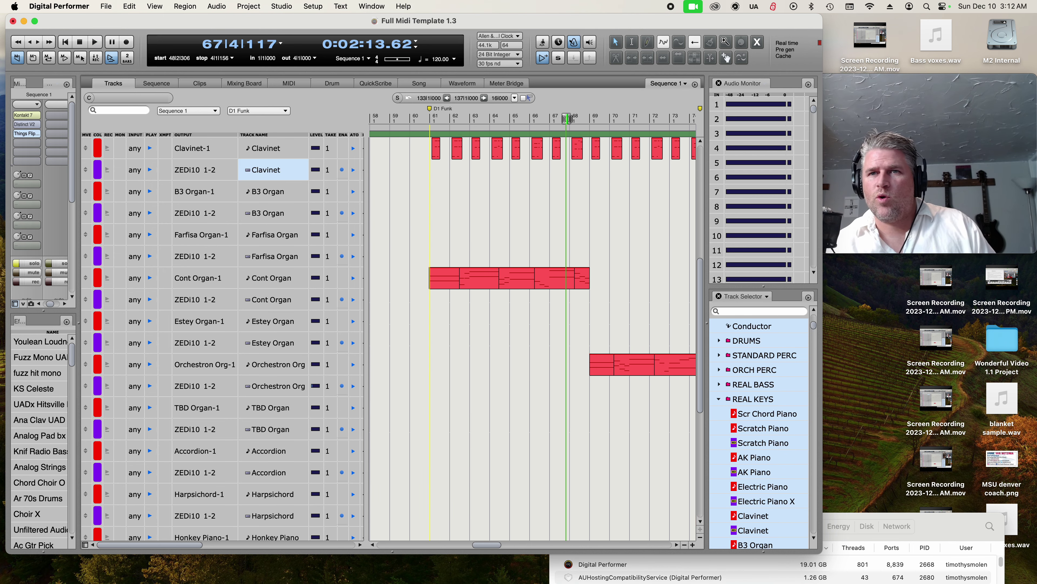
{"action": "left_click", "coordinate": [107, 343]}
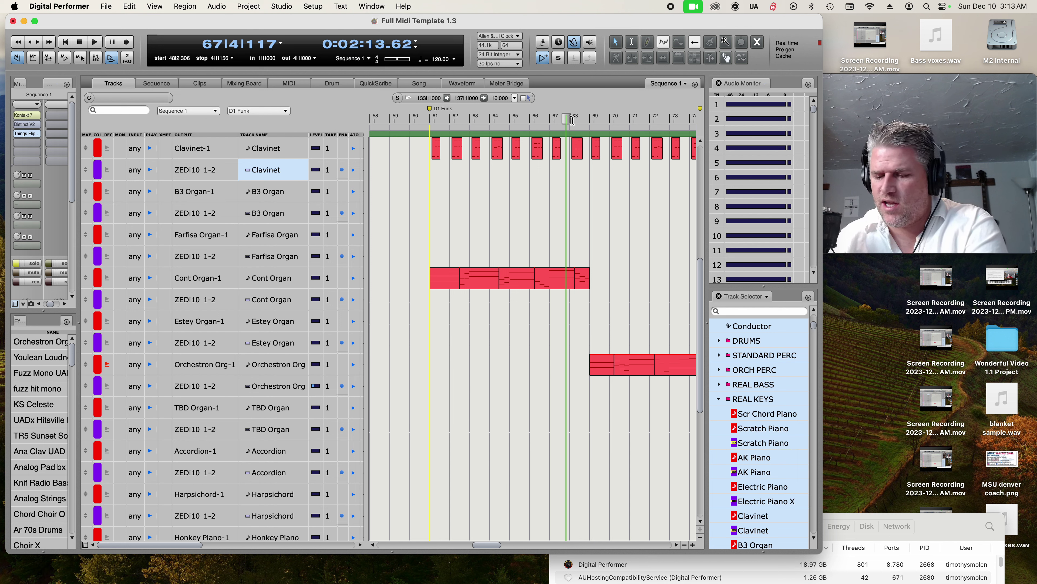
{"action": "key", "text": "space"}
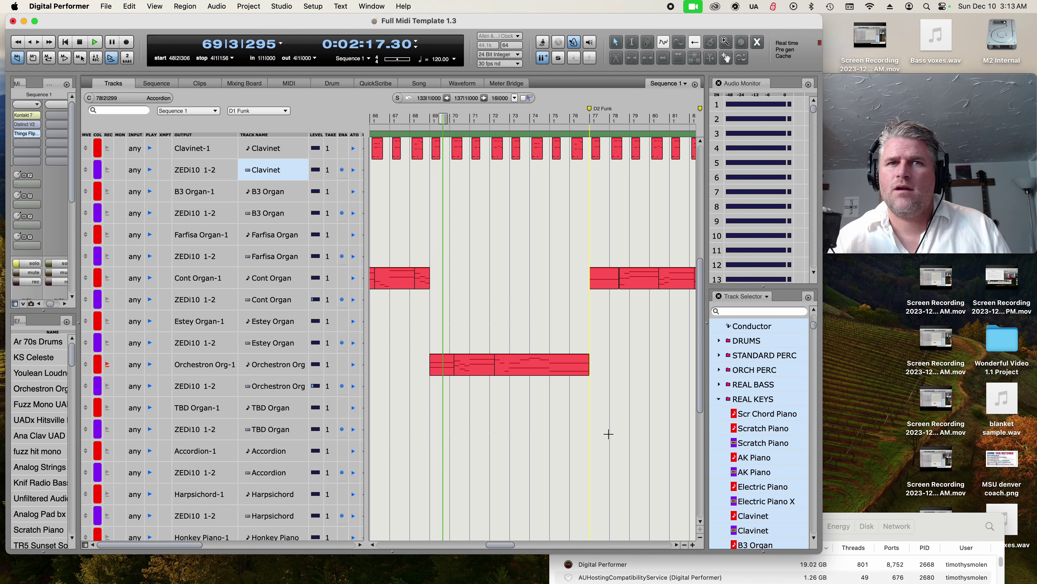
Skip playback to just before the D2 Funk marker, solo the ANALOG SYNTH folder, and expand it to view its clips.
{"action": "left_click", "coordinate": [568, 117]}
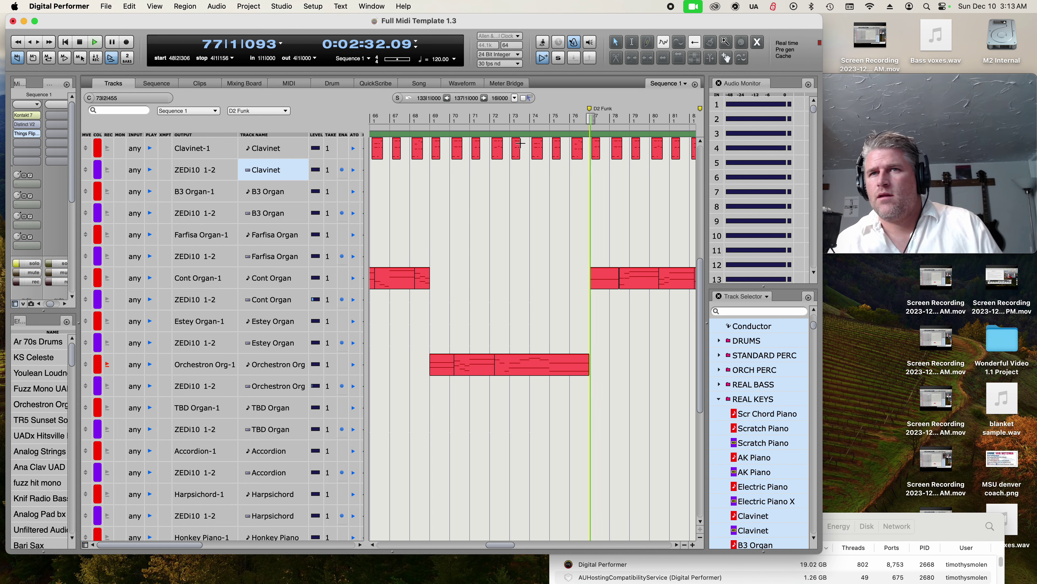
{"action": "left_click", "coordinate": [677, 545]}
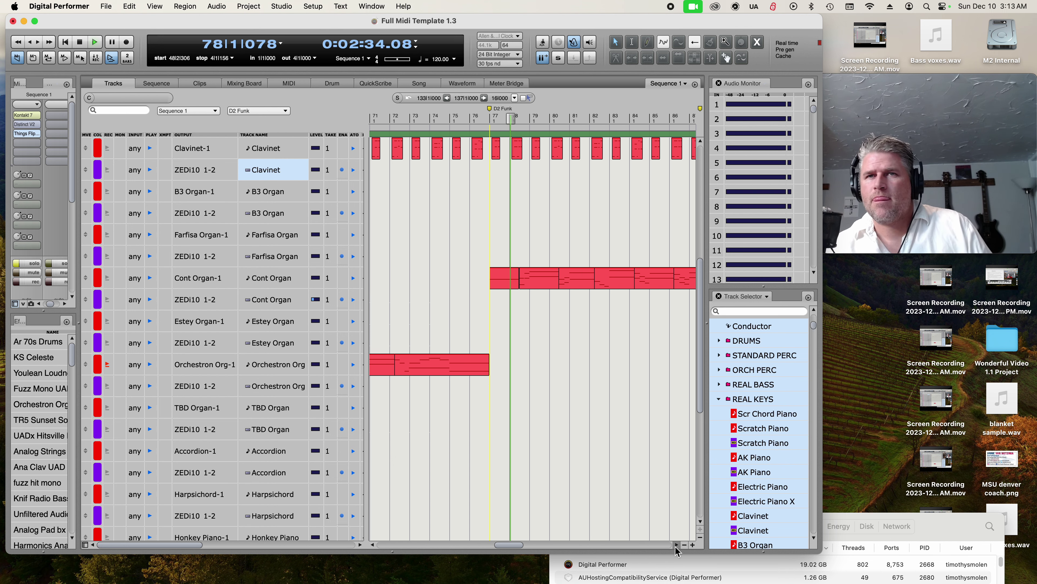
{"action": "left_click", "coordinate": [558, 58]}
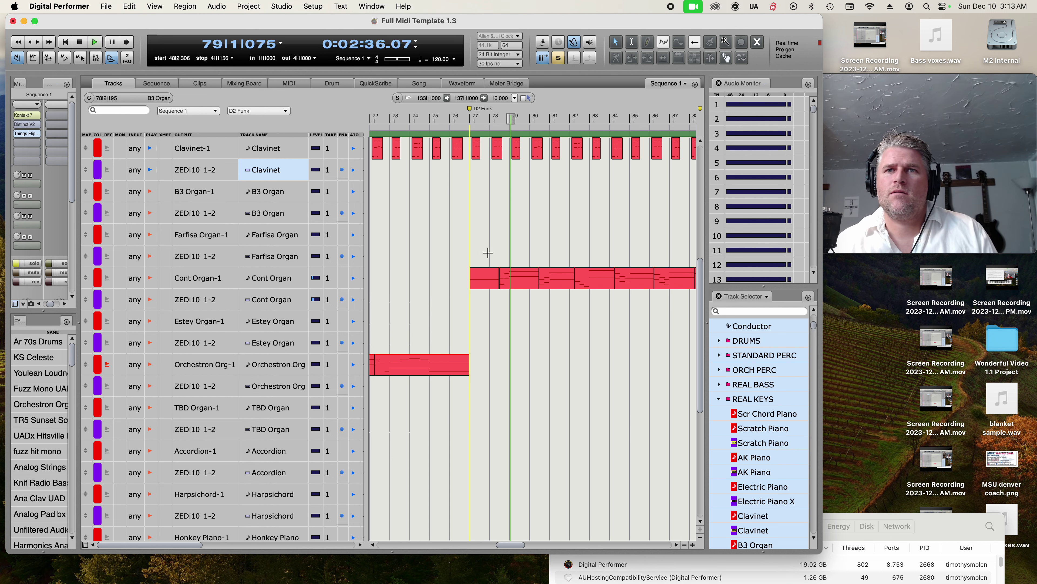
{"action": "scroll", "coordinate": [488, 253], "scroll_direction": "down", "scroll_amount": 6}
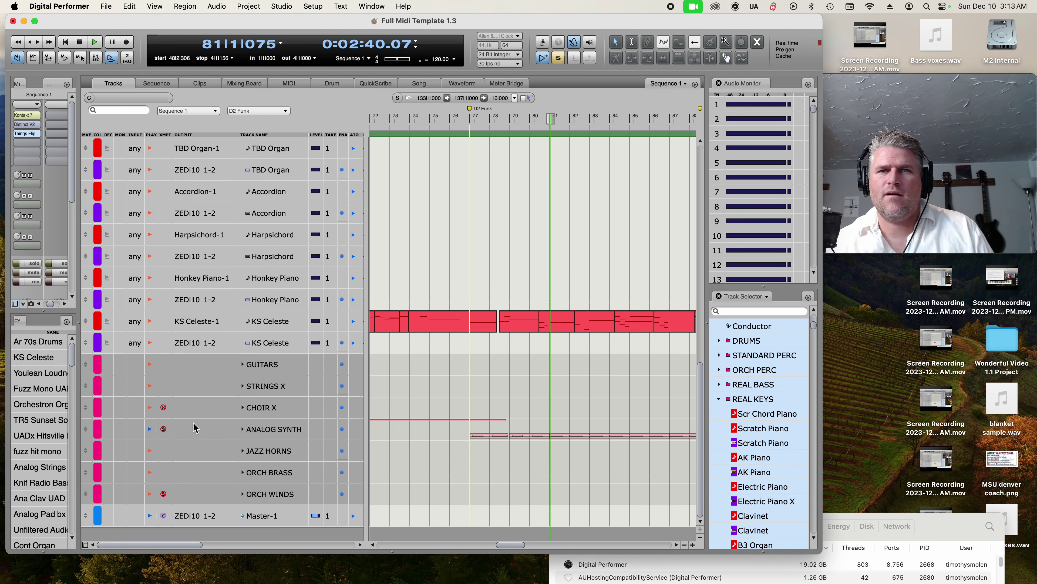
{"action": "left_click", "coordinate": [243, 428]}
{"action": "scroll", "coordinate": [513, 407], "scroll_direction": "down", "scroll_amount": 8}
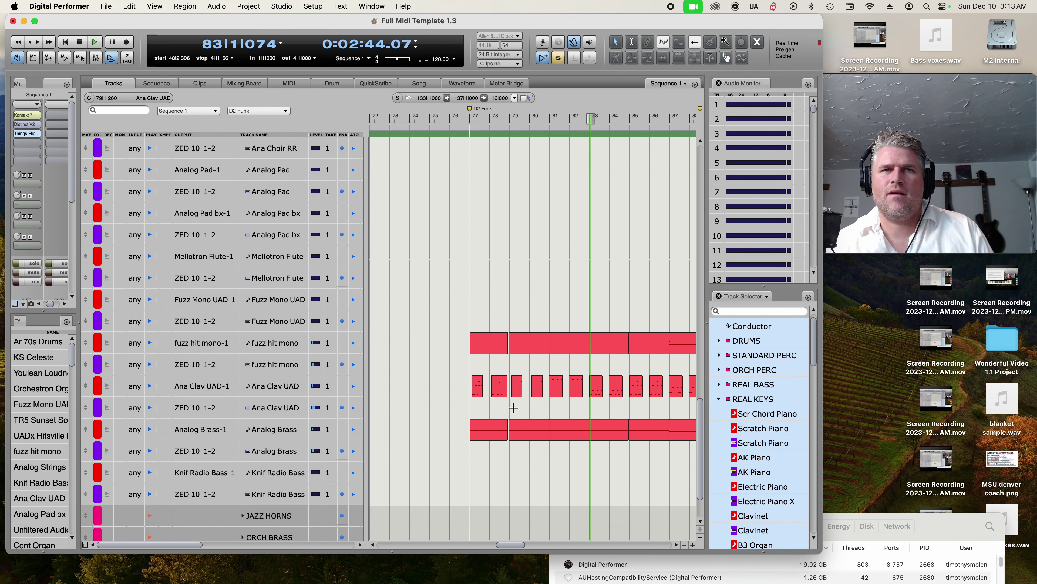
Stop playback and record-enable the Analog Pad MIDI track in the ANALOG SYNTH folder.
{"action": "key", "text": "space"}
{"action": "scroll", "coordinate": [477, 393], "scroll_direction": "up", "scroll_amount": 5}
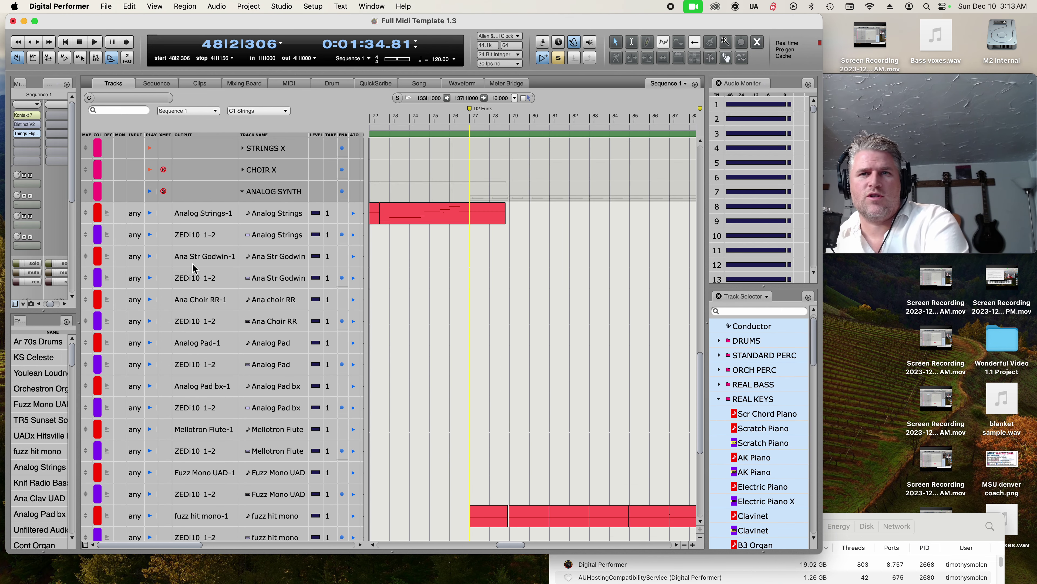
{"action": "scroll", "coordinate": [478, 393], "scroll_direction": "down", "scroll_amount": 5}
{"action": "scroll", "coordinate": [614, 429], "scroll_direction": "up", "scroll_amount": 7}
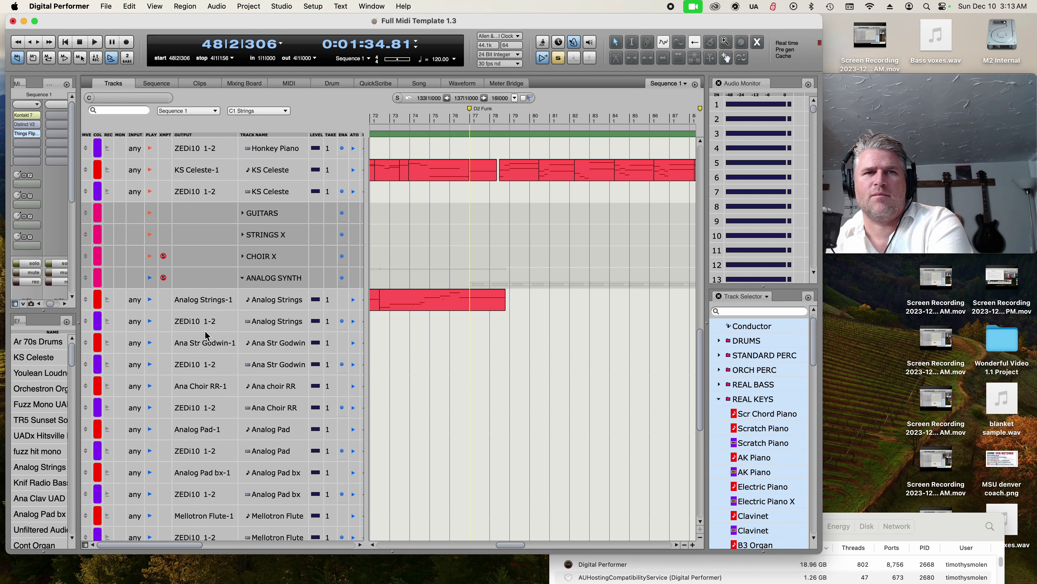
{"action": "left_click", "coordinate": [107, 300]}
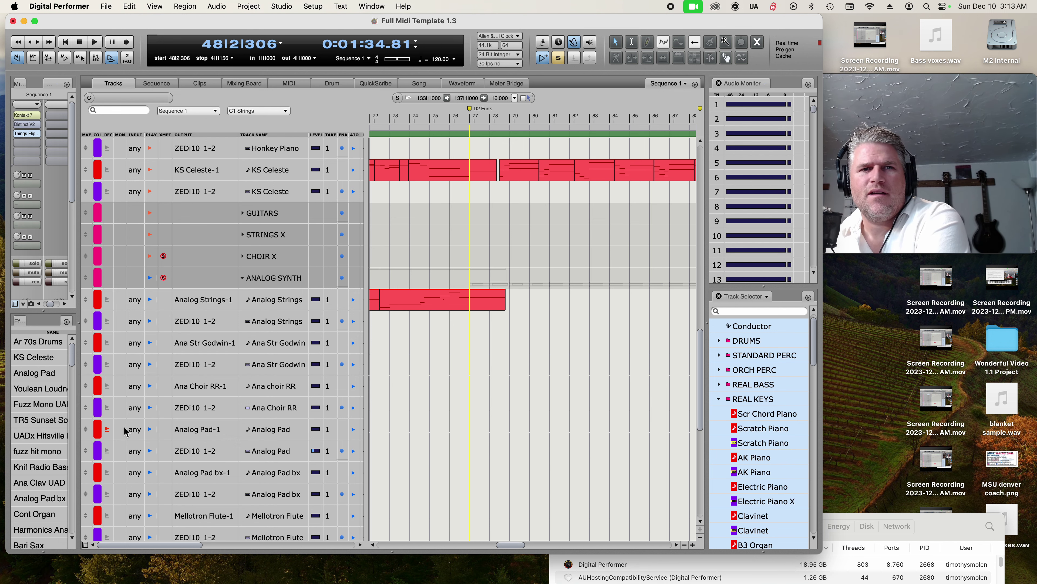
Record-enable the Mellotron Flute MIDI track, inspect its Kontakt Mellotron Flutes instrument, and close the instrument window.
{"action": "scroll", "coordinate": [231, 410], "scroll_direction": "down", "scroll_amount": 2}
{"action": "scroll", "coordinate": [231, 410], "scroll_direction": "down", "scroll_amount": 4}
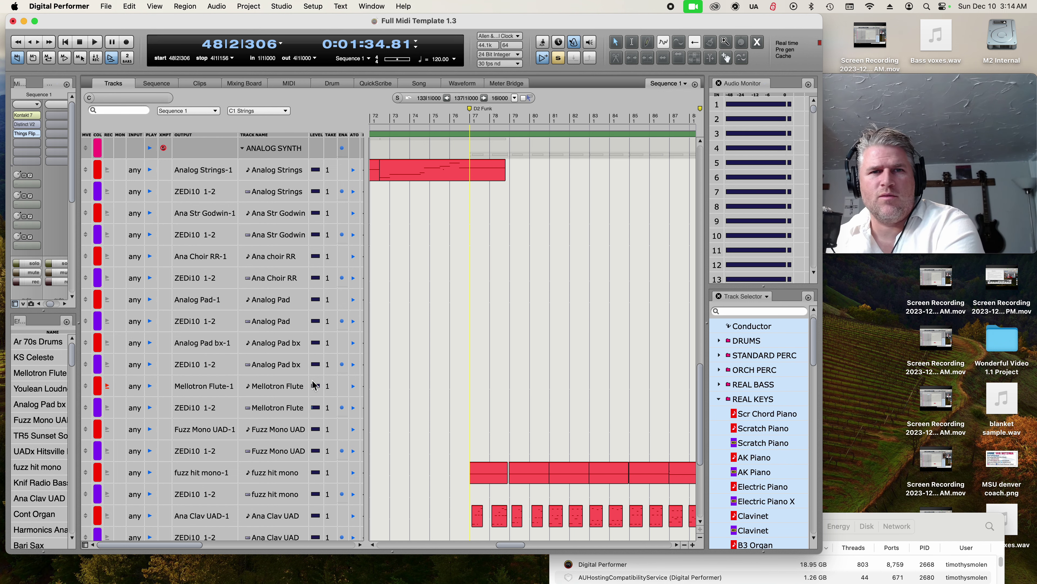
{"action": "left_click", "coordinate": [268, 408]}
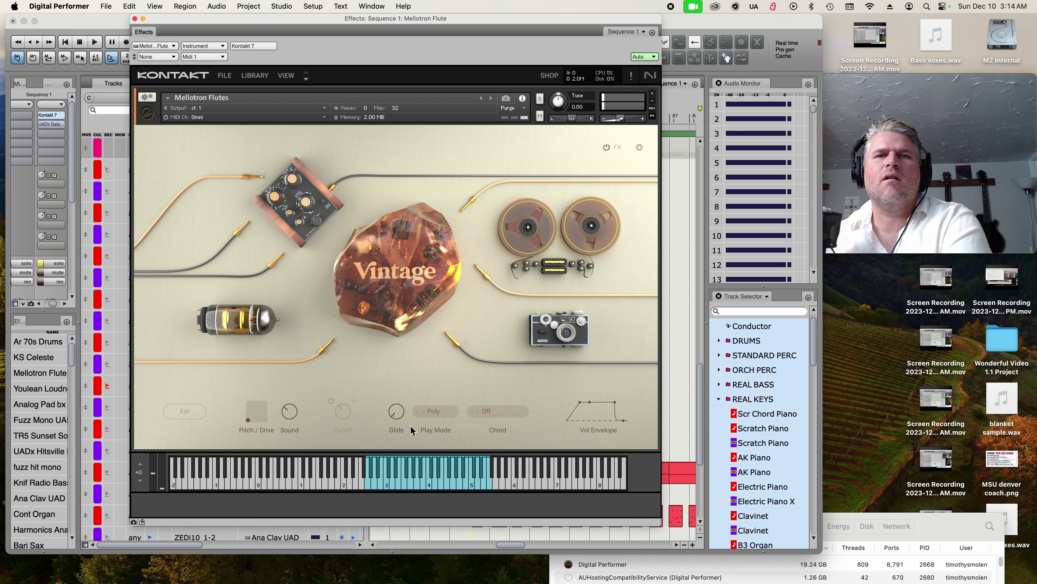
{"action": "right_click", "coordinate": [185, 445]}
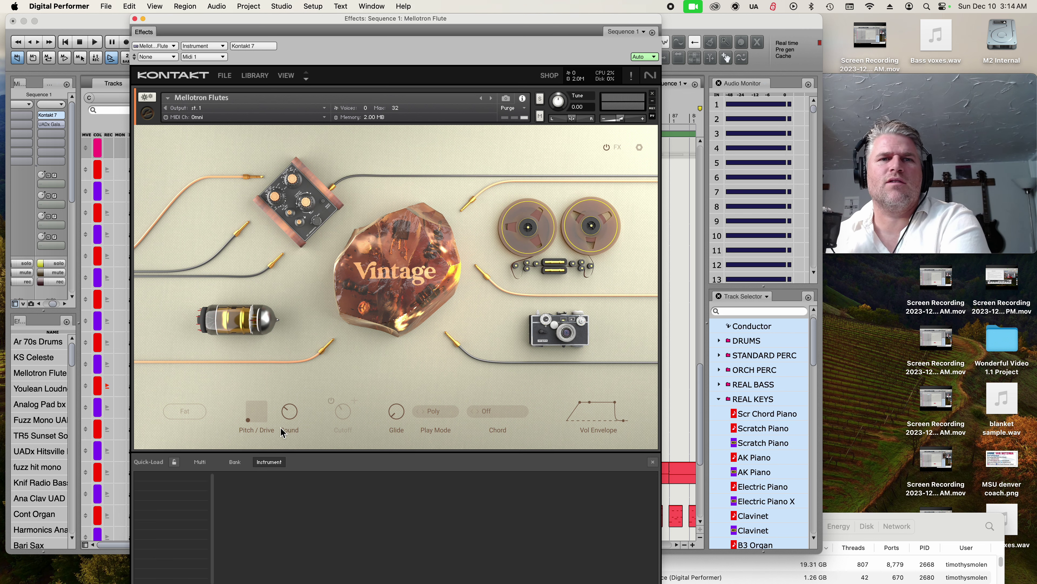
{"action": "left_click", "coordinate": [135, 19]}
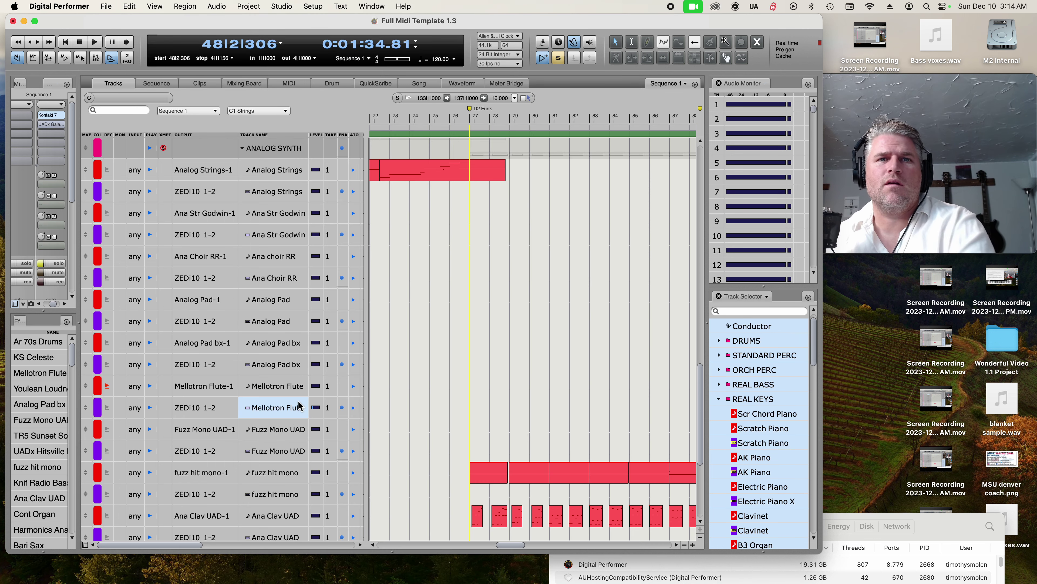
Select the Fuzz Mono UAD instrument track and record-enable its MIDI track.
{"action": "left_click", "coordinate": [288, 432]}
{"action": "left_click", "coordinate": [275, 450]}
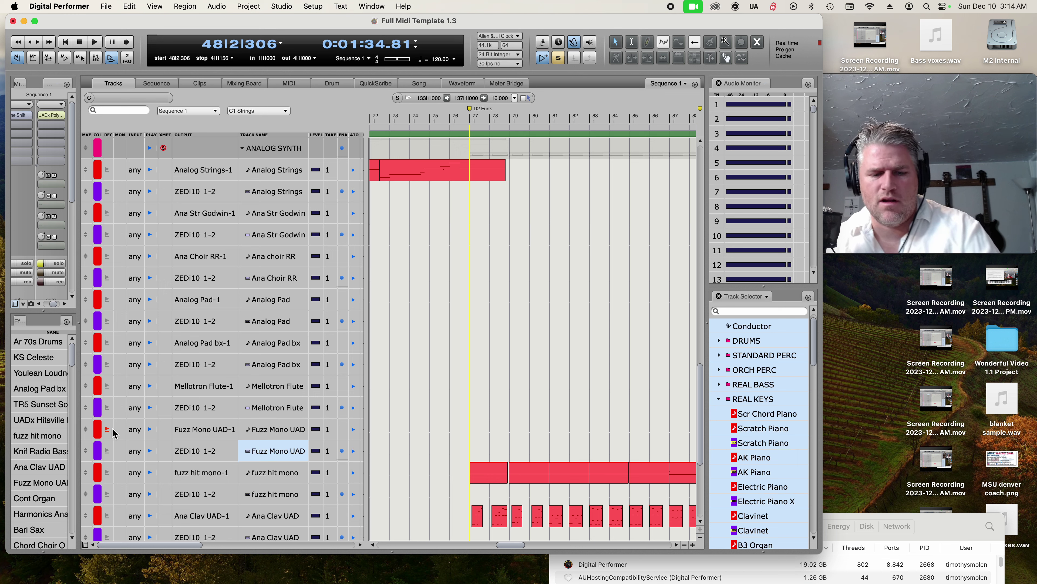
{"action": "scroll", "coordinate": [448, 311], "scroll_direction": "down", "scroll_amount": 5}
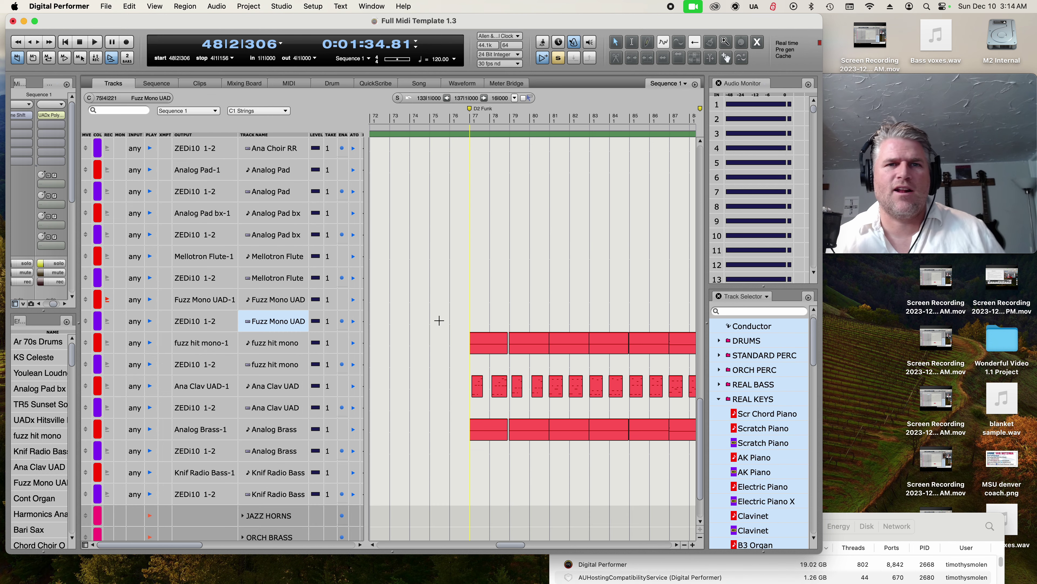
Audition from D2 Funk into the Interlude, adding the JAZZ HORNS, ORCH BRASS and ORCH WINDS folders to the solo.
{"action": "key", "text": "space"}
{"action": "key", "text": "space"}
{"action": "left_click_drag", "start_coordinate": [443, 117], "coordinate": [619, 130]}
{"action": "key", "text": "space"}
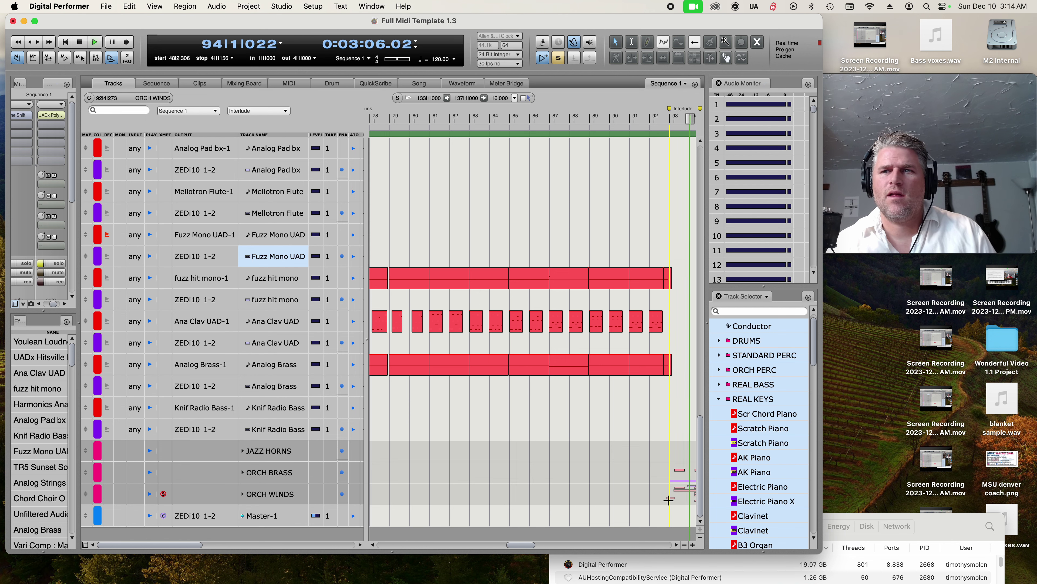
Stop playback, show the whole song on the timeline, and move the playback position to 93|2|143 in the Interlude.
{"action": "key", "text": "space"}
{"action": "left_click_drag", "start_coordinate": [379, 118], "coordinate": [439, 117]}
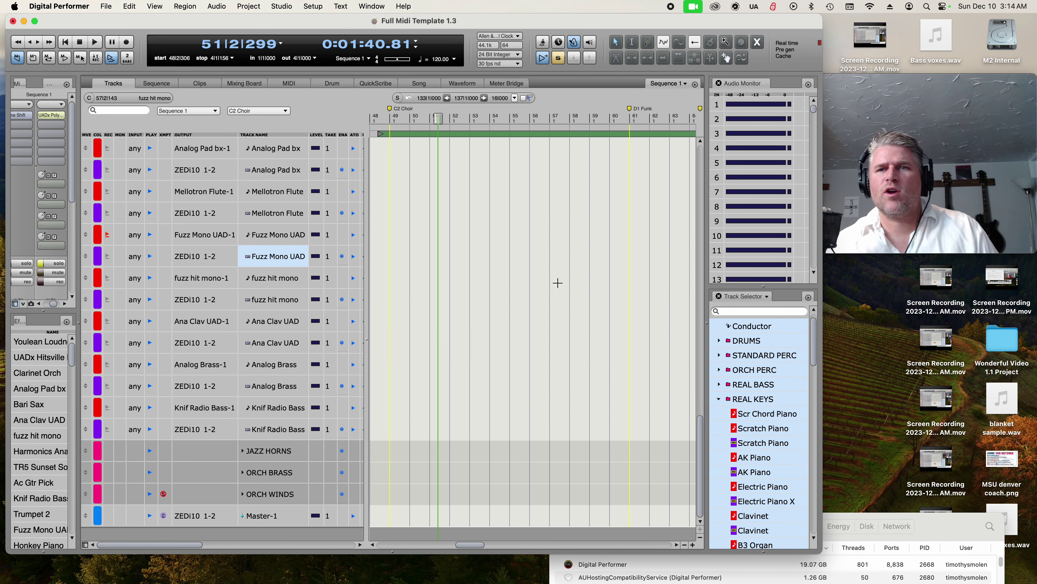
{"action": "left_click", "coordinate": [684, 545]}
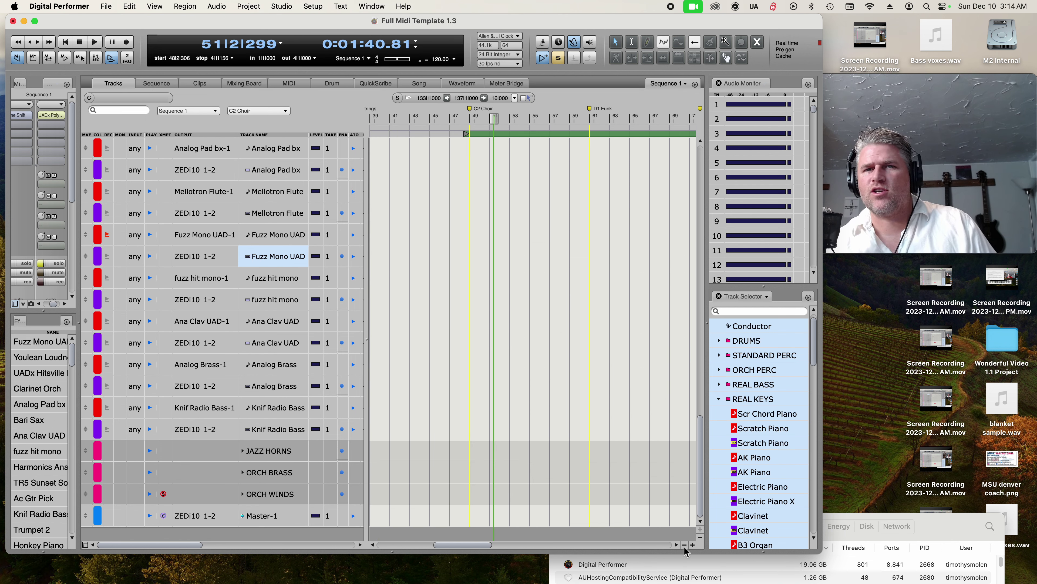
{"action": "left_click", "coordinate": [599, 108]}
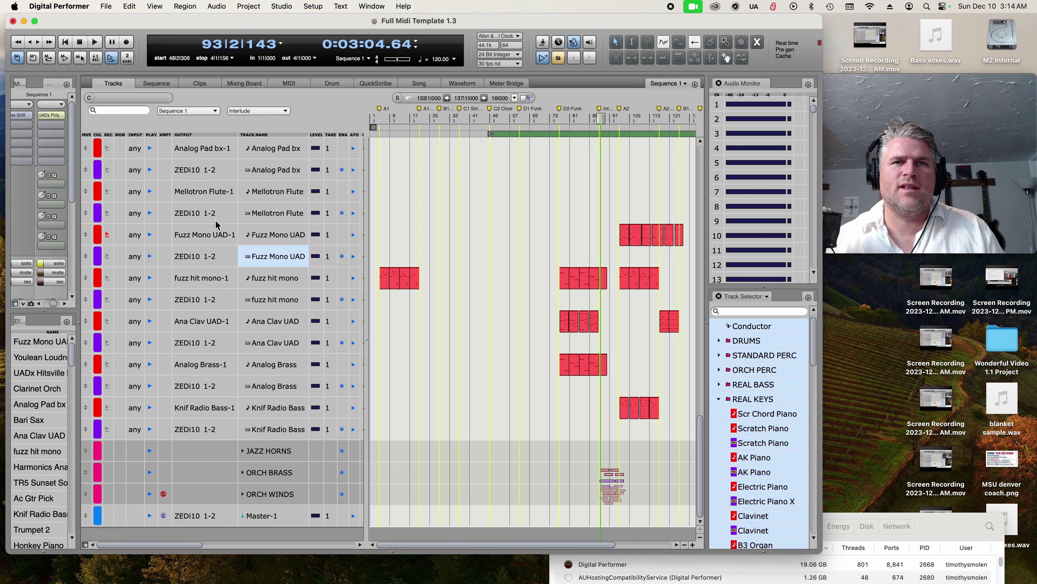
Collapse all the track folders and enlarge the timeline around the Interlude marker.
{"action": "scroll", "coordinate": [237, 245], "scroll_direction": "up", "scroll_amount": 5}
{"action": "left_click", "coordinate": [243, 235], "text": "alt"}
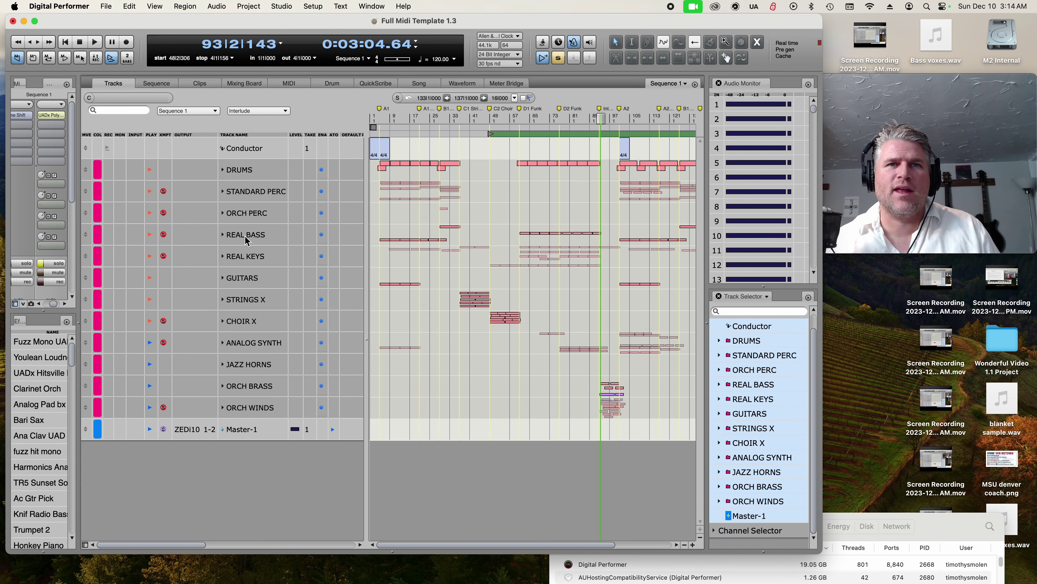
{"action": "left_click", "coordinate": [693, 545]}
{"action": "left_click", "coordinate": [692, 545]}
{"action": "left_click", "coordinate": [693, 545]}
{"action": "left_click", "coordinate": [693, 545]}
{"action": "left_click", "coordinate": [692, 544]}
{"action": "left_click", "coordinate": [692, 544]}
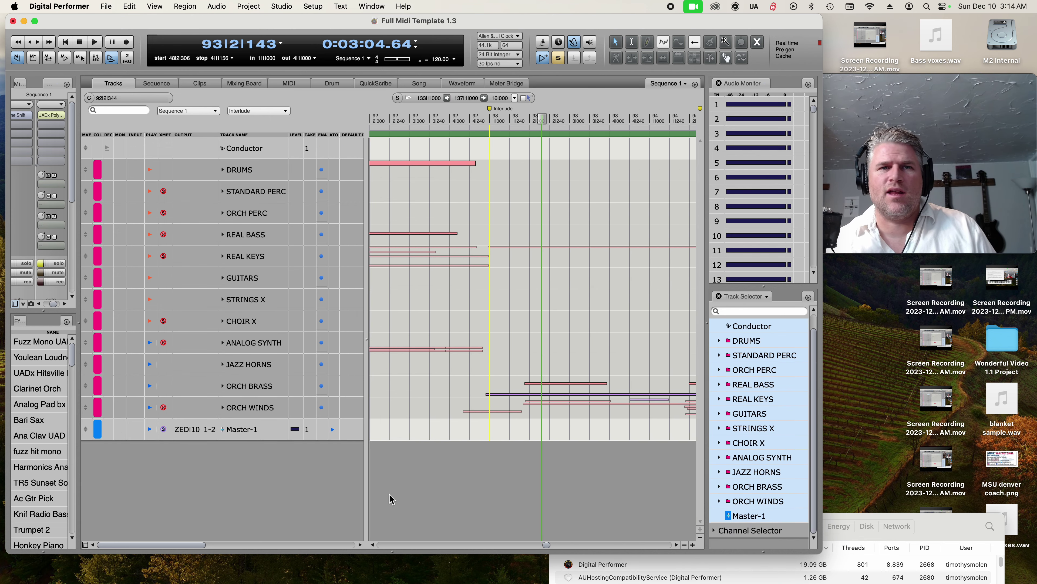
Expand the ORCH BRASS and ORCH WINDS folders to view their Interlude clips.
{"action": "left_click", "coordinate": [222, 386]}
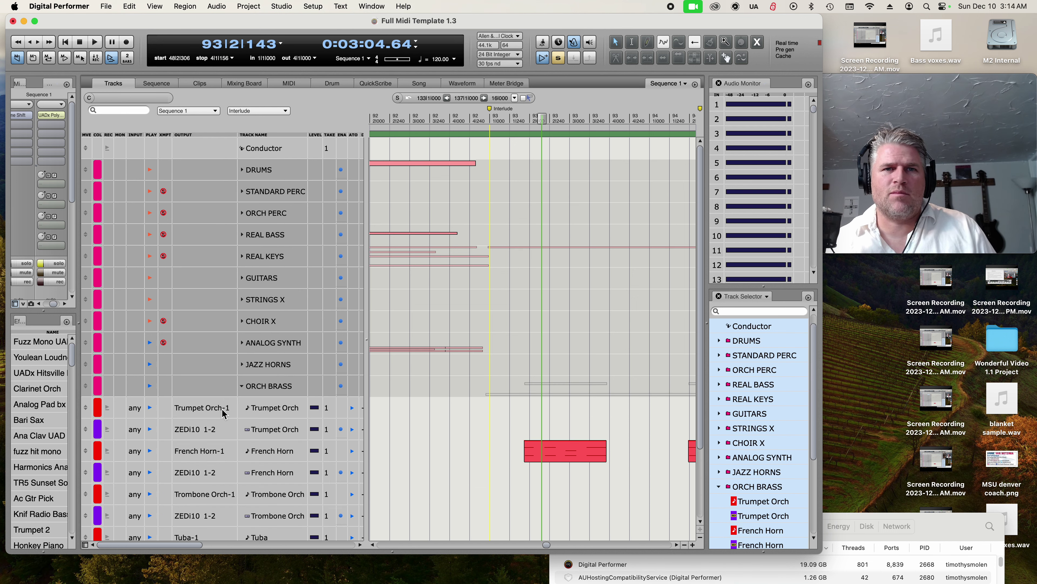
{"action": "left_click", "coordinate": [242, 494]}
{"action": "scroll", "coordinate": [286, 408], "scroll_direction": "down", "scroll_amount": 10}
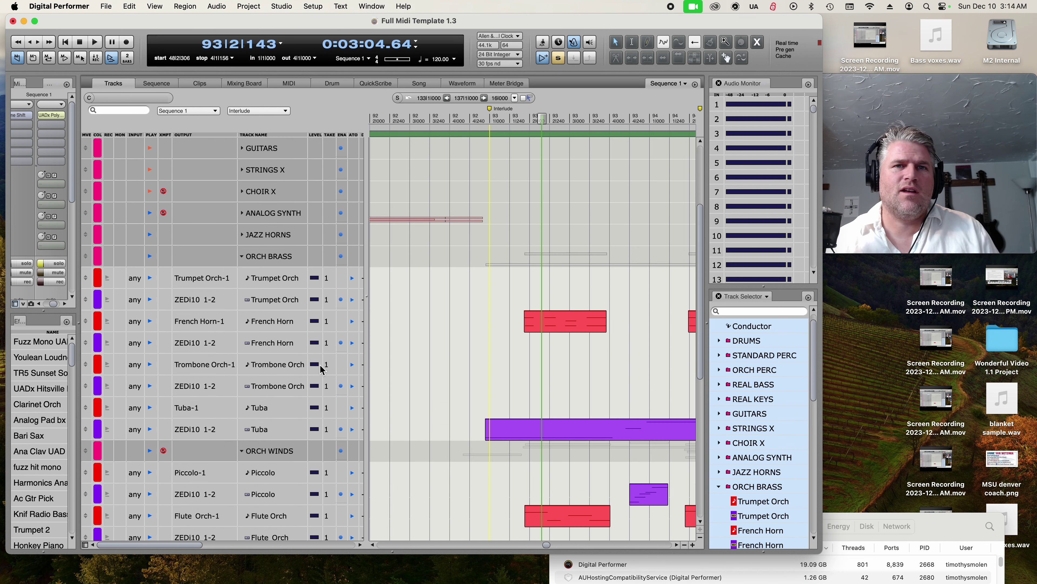
{"action": "scroll", "coordinate": [328, 367], "scroll_direction": "down", "scroll_amount": 1}
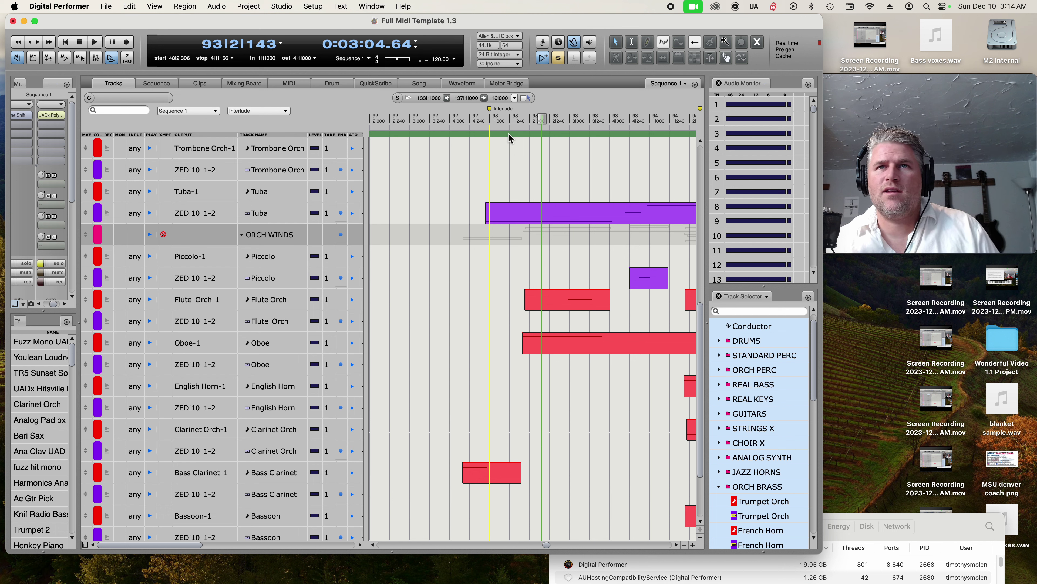
Play the Interlude from 92|4|020, turn off solo mode, and review the orchestral brass and wind clips as they play.
{"action": "left_click", "coordinate": [452, 118]}
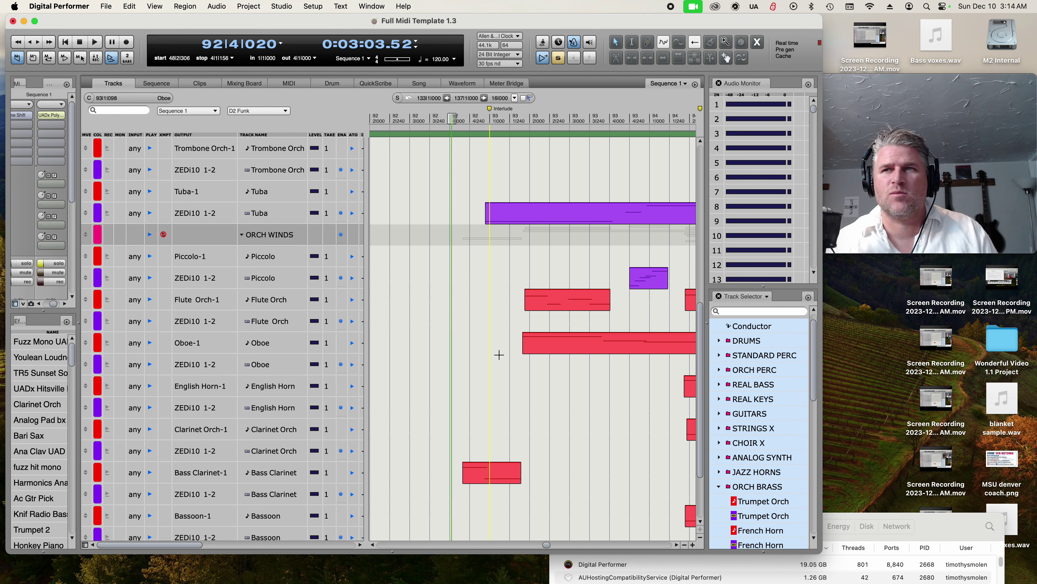
{"action": "key", "text": "space"}
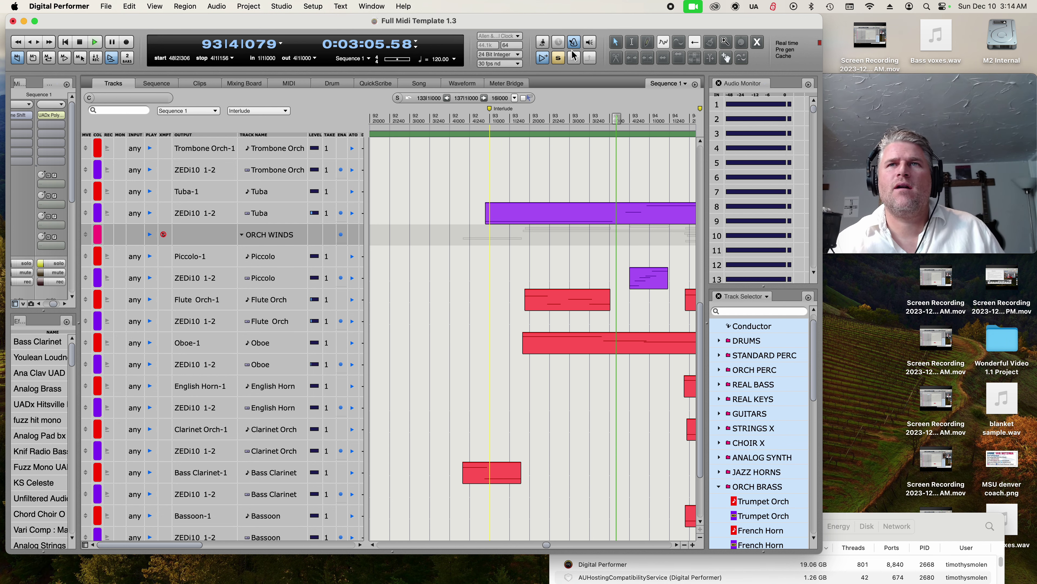
{"action": "left_click", "coordinate": [684, 544]}
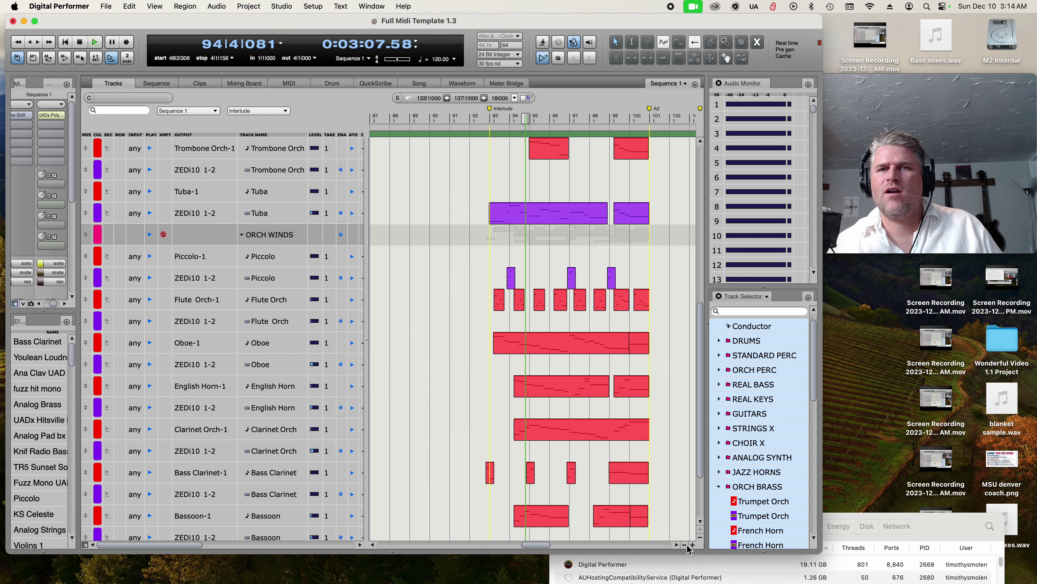
{"action": "left_click", "coordinate": [684, 545]}
{"action": "scroll", "coordinate": [572, 446], "scroll_direction": "down", "scroll_amount": 4}
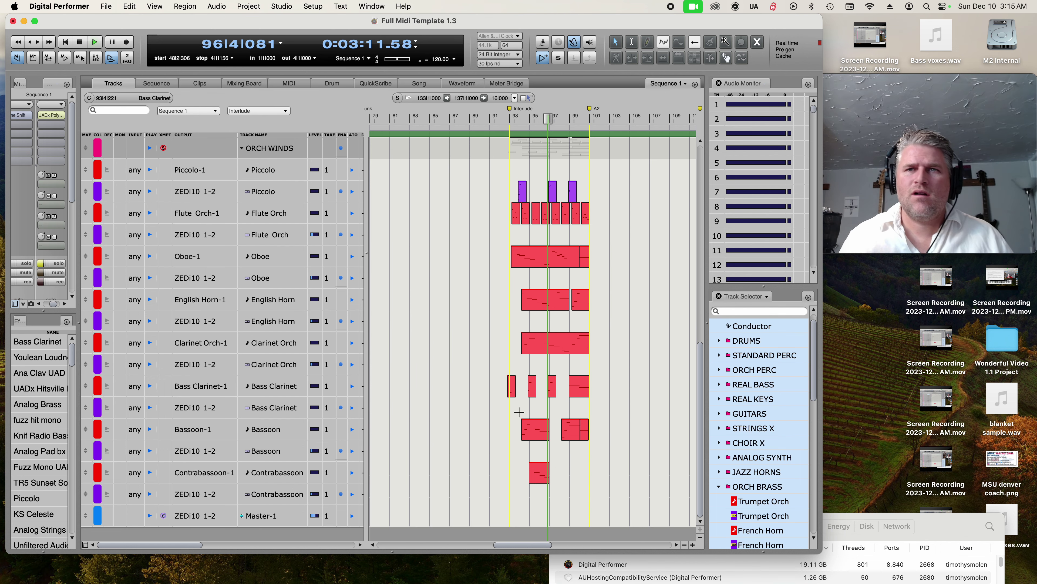
{"action": "scroll", "coordinate": [610, 286], "scroll_direction": "up", "scroll_amount": 15}
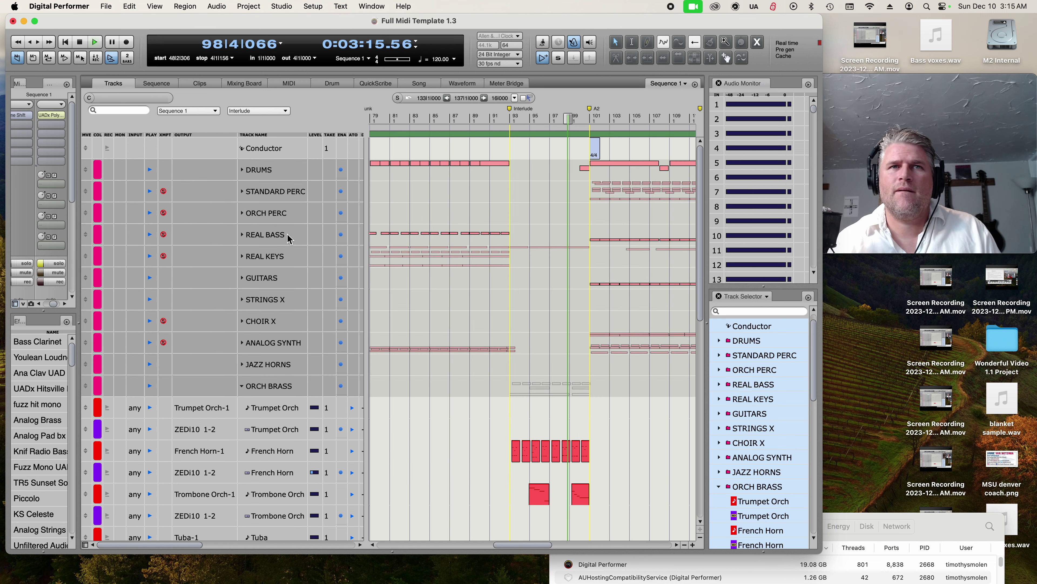
Expand the DRUMS, STANDARD PERC and ORCH PERC folders and look through their tracks as the A2 section plays.
{"action": "left_click", "coordinate": [243, 170]}
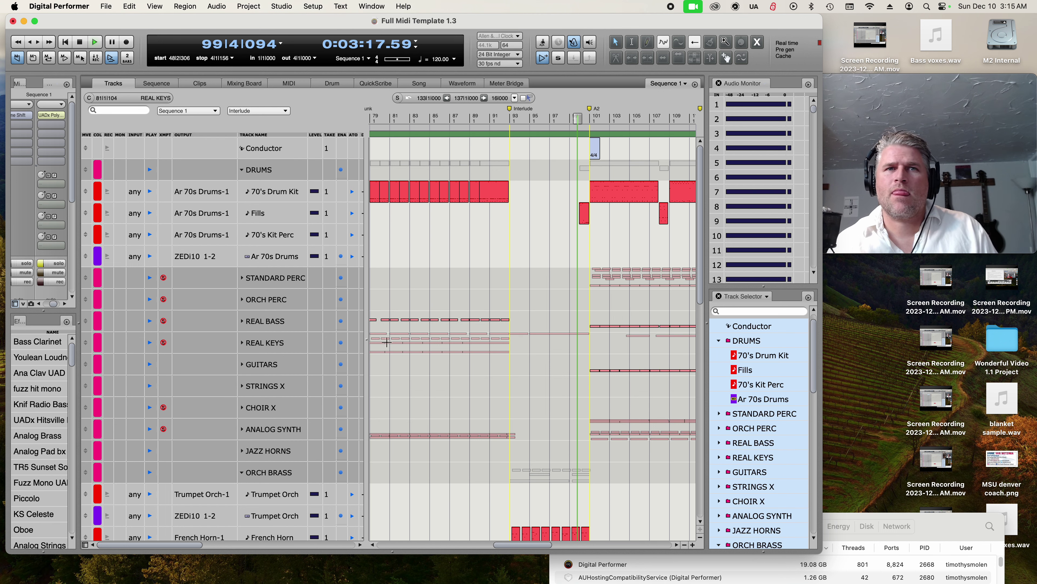
{"action": "left_click", "coordinate": [242, 278]}
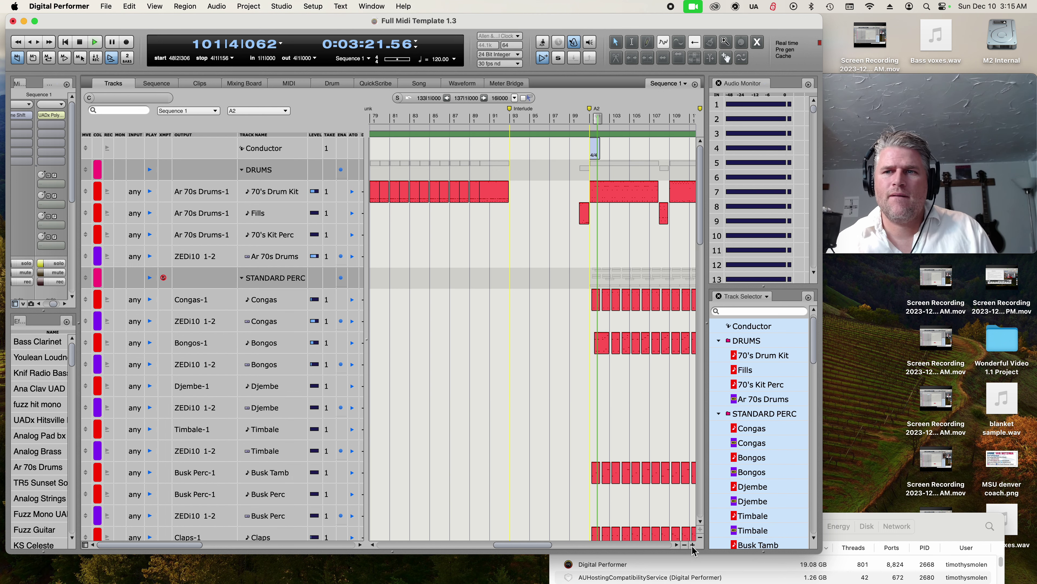
{"action": "scroll", "coordinate": [528, 429], "scroll_direction": "down", "scroll_amount": 10}
{"action": "scroll", "coordinate": [288, 385], "scroll_direction": "down", "scroll_amount": 8}
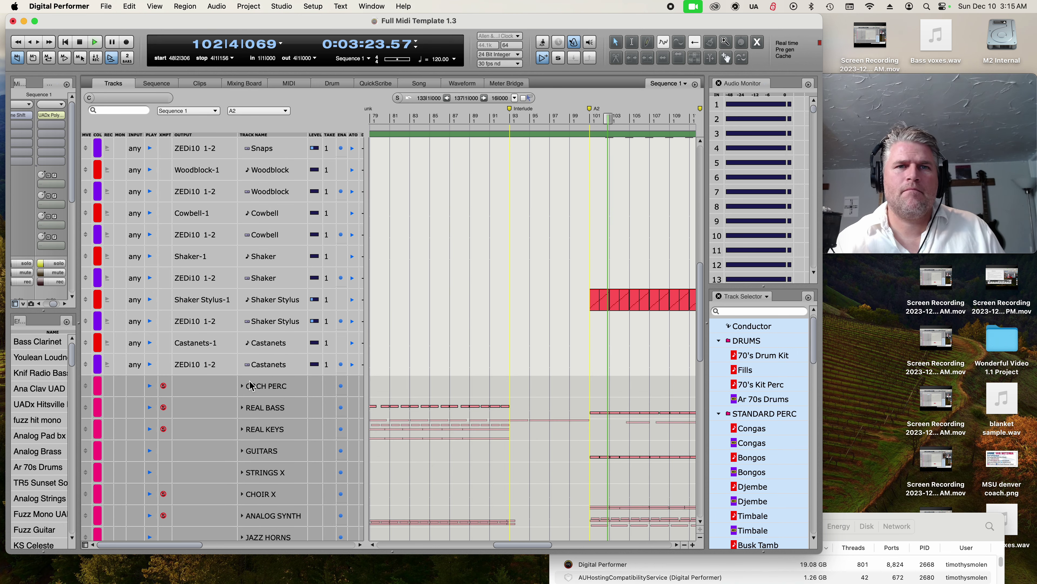
{"action": "left_click", "coordinate": [243, 386]}
{"action": "scroll", "coordinate": [262, 425], "scroll_direction": "down", "scroll_amount": 10}
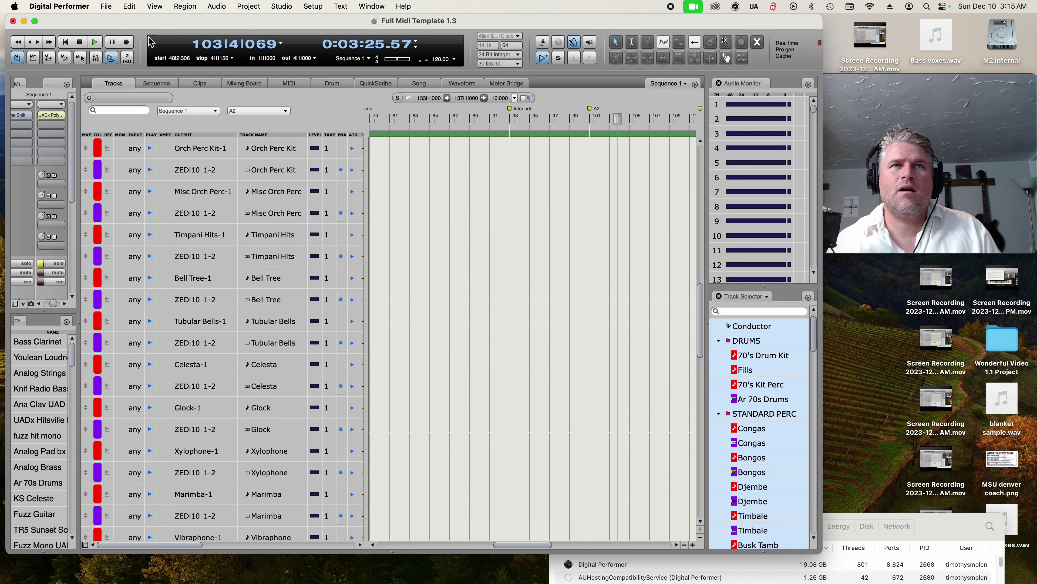
Stop playback, restart it from 99|4|117 just before the A2 marker, and adjust the timeline zoom to view the percussion clips.
{"action": "key", "text": "space"}
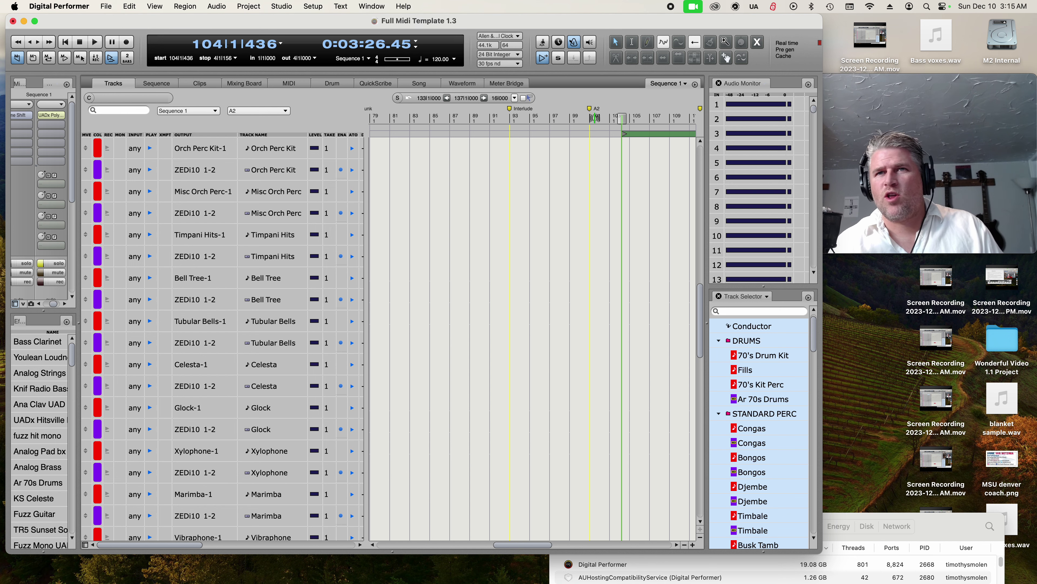
{"action": "left_click", "coordinate": [578, 119]}
{"action": "scroll", "coordinate": [598, 225], "scroll_direction": "down", "scroll_amount": 10}
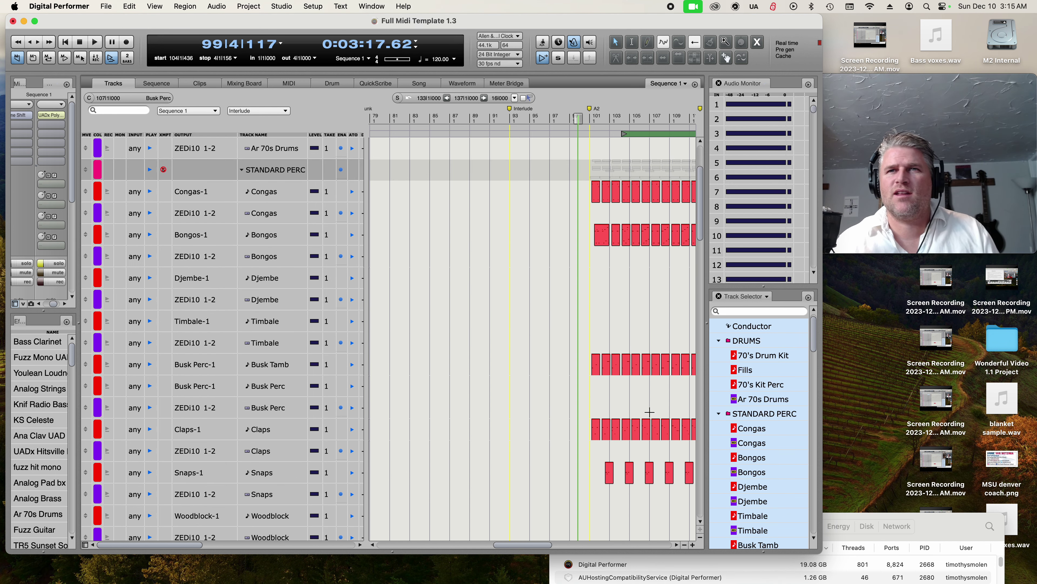
{"action": "key", "text": "space"}
{"action": "key", "text": "super+Right"}
{"action": "key", "text": "super+Right"}
{"action": "key", "text": "super+Right"}
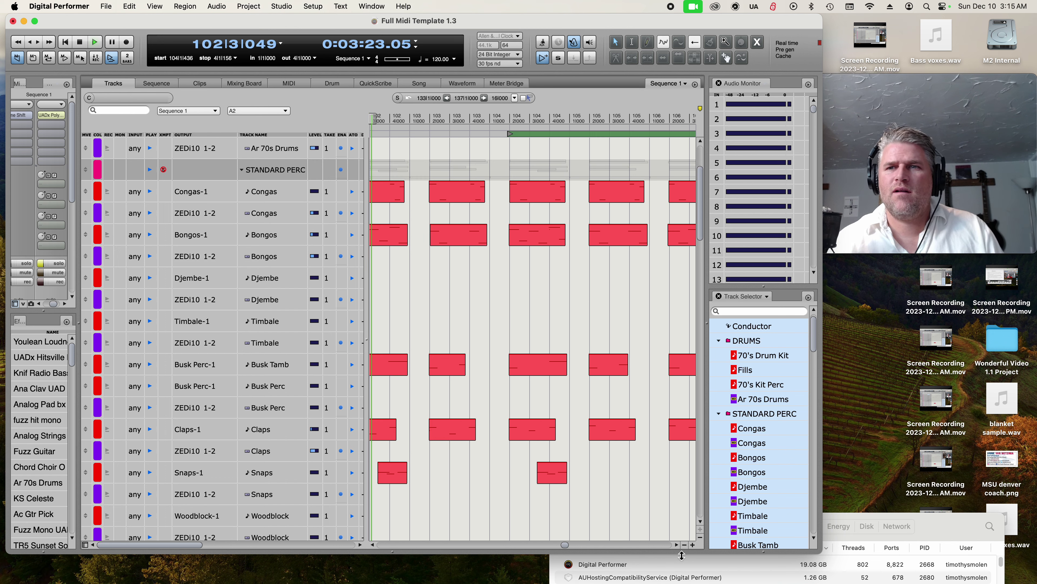
{"action": "left_click", "coordinate": [685, 545]}
{"action": "left_click", "coordinate": [684, 545]}
{"action": "left_click", "coordinate": [684, 545]}
Expand the remaining track folders and look through all the instrument tracks for clips in the A2 section.
{"action": "scroll", "coordinate": [561, 429], "scroll_direction": "down", "scroll_amount": 15}
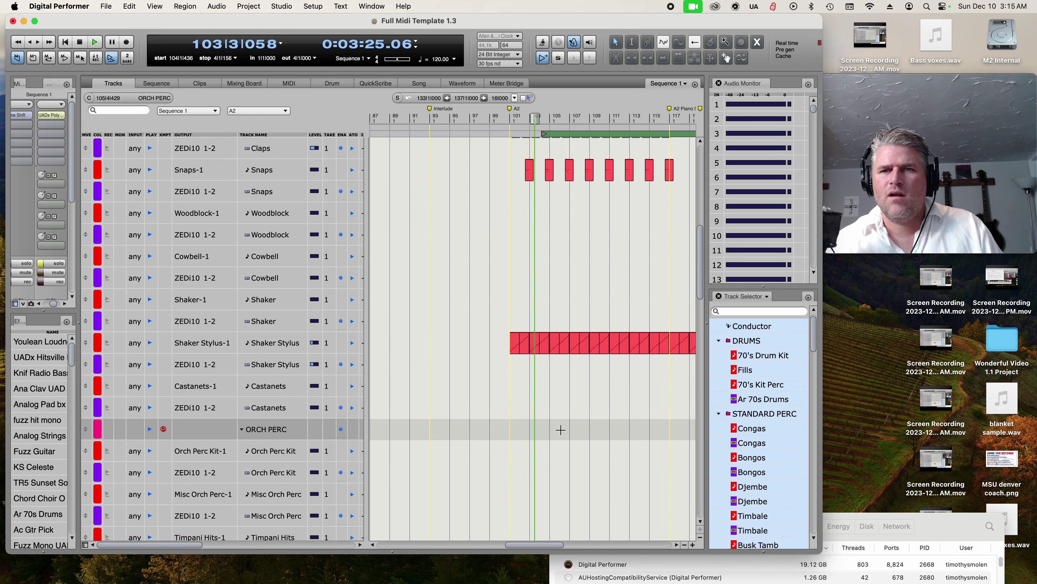
{"action": "scroll", "coordinate": [546, 445], "scroll_direction": "down", "scroll_amount": 10}
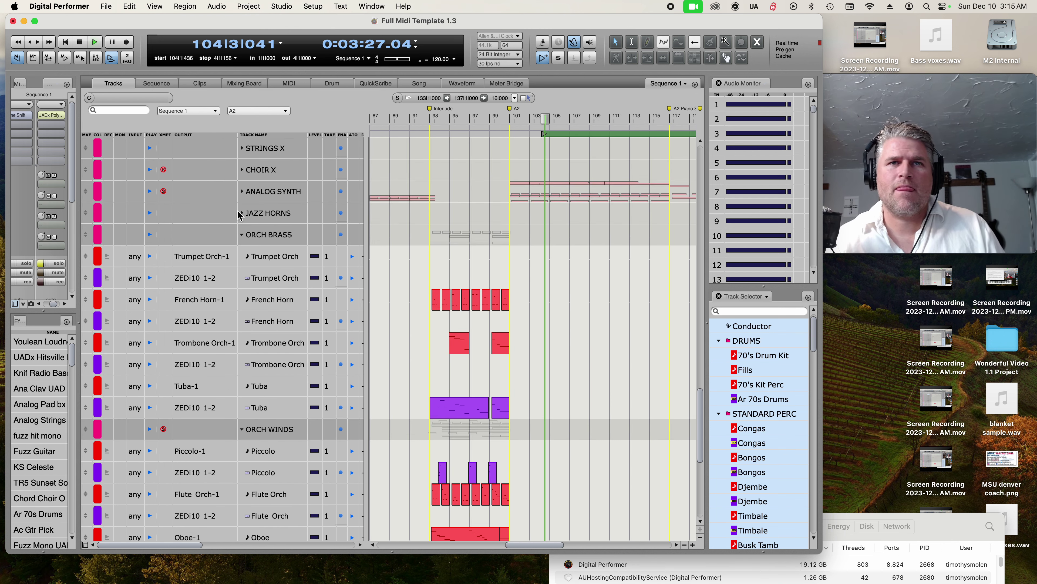
{"action": "scroll", "coordinate": [500, 385], "scroll_direction": "down", "scroll_amount": 20}
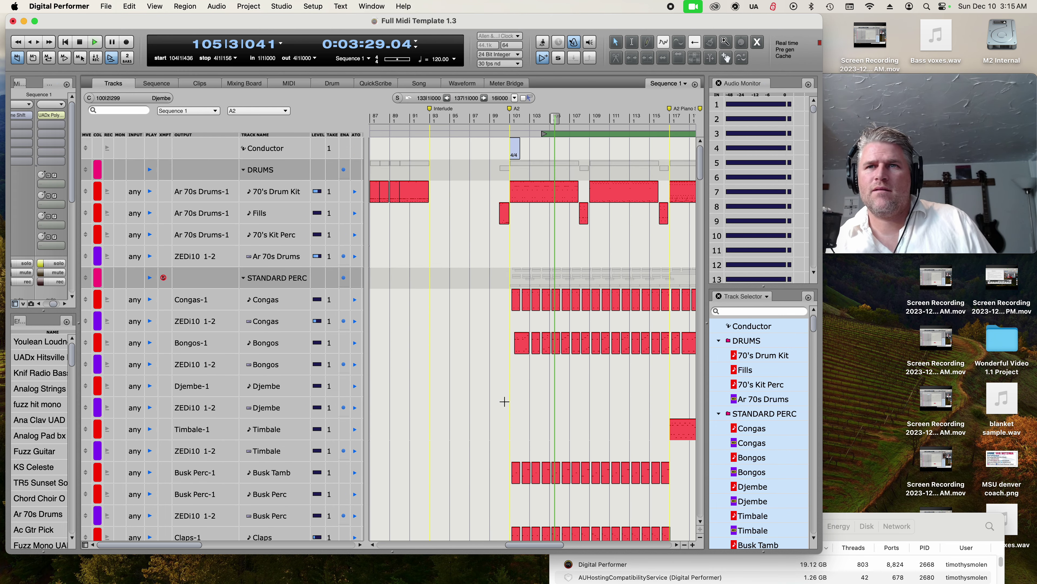
{"action": "scroll", "coordinate": [509, 404], "scroll_direction": "down", "scroll_amount": 20}
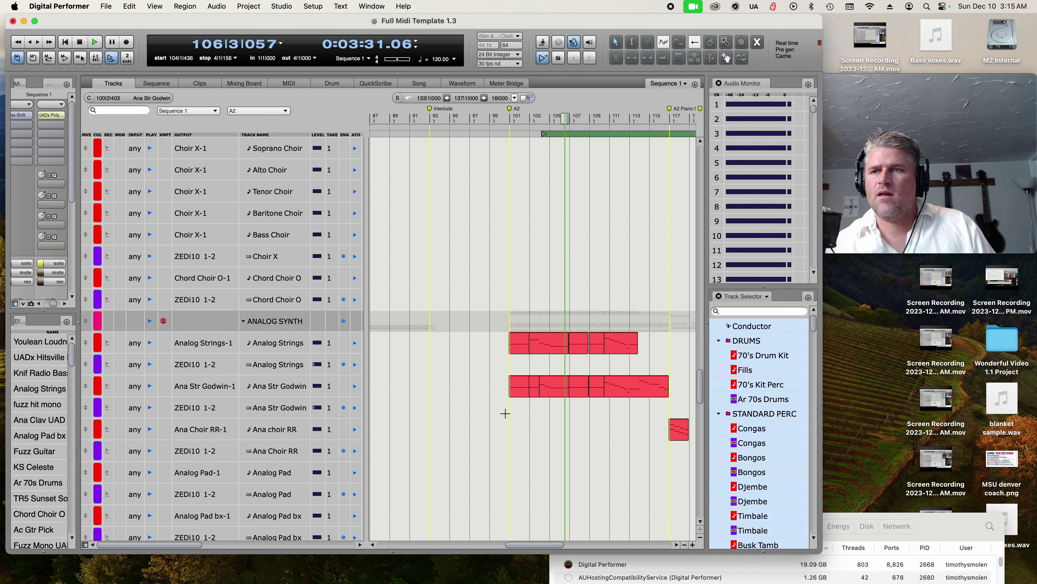
{"action": "scroll", "coordinate": [506, 416], "scroll_direction": "down", "scroll_amount": 15}
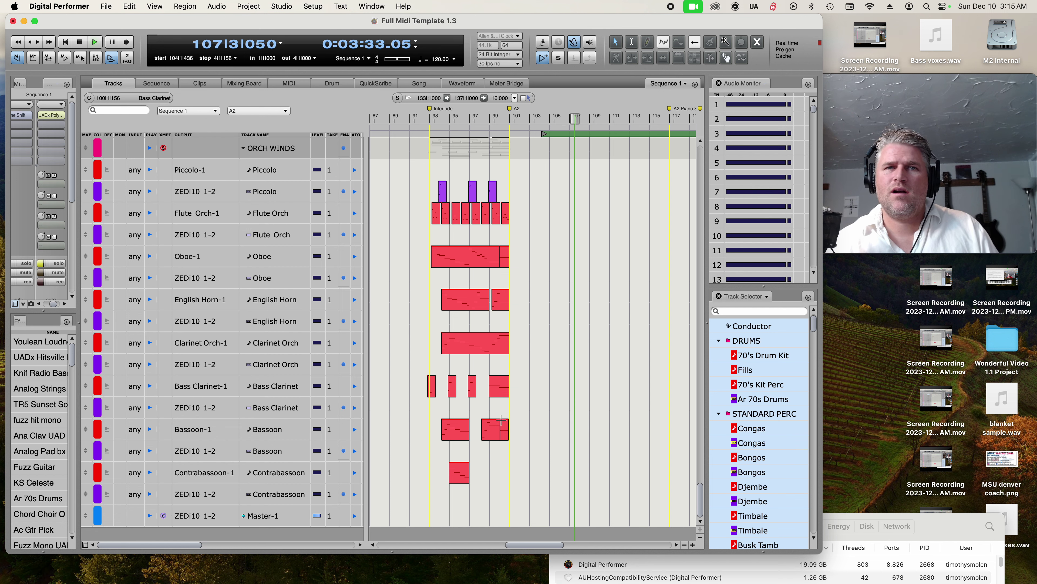
Return to the ANALOG SYNTH tracks and select the fuzz hit mono instrument track.
{"action": "scroll", "coordinate": [347, 400], "scroll_direction": "up", "scroll_amount": 15}
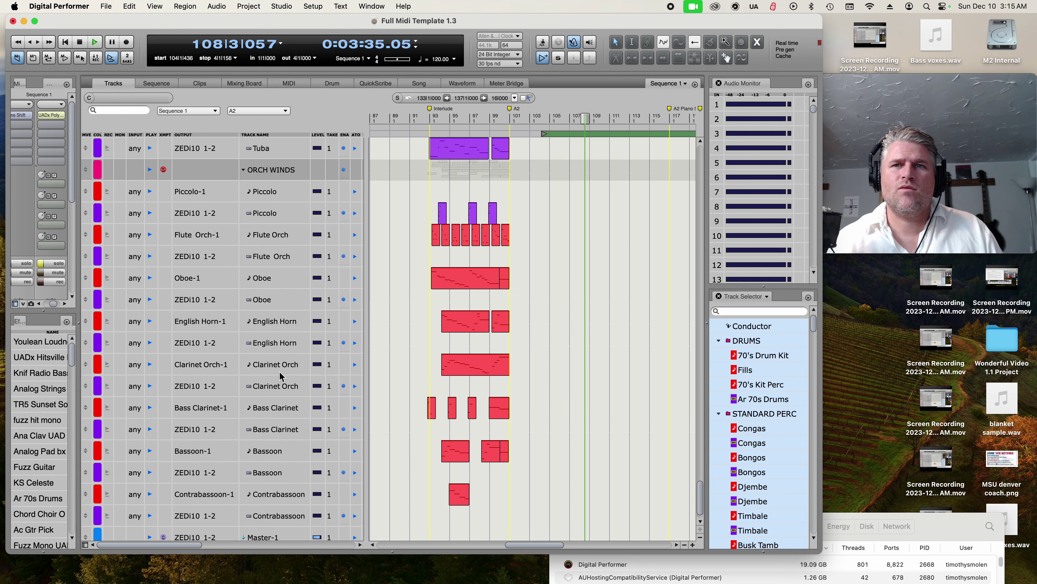
{"action": "scroll", "coordinate": [282, 370], "scroll_direction": "up", "scroll_amount": 10}
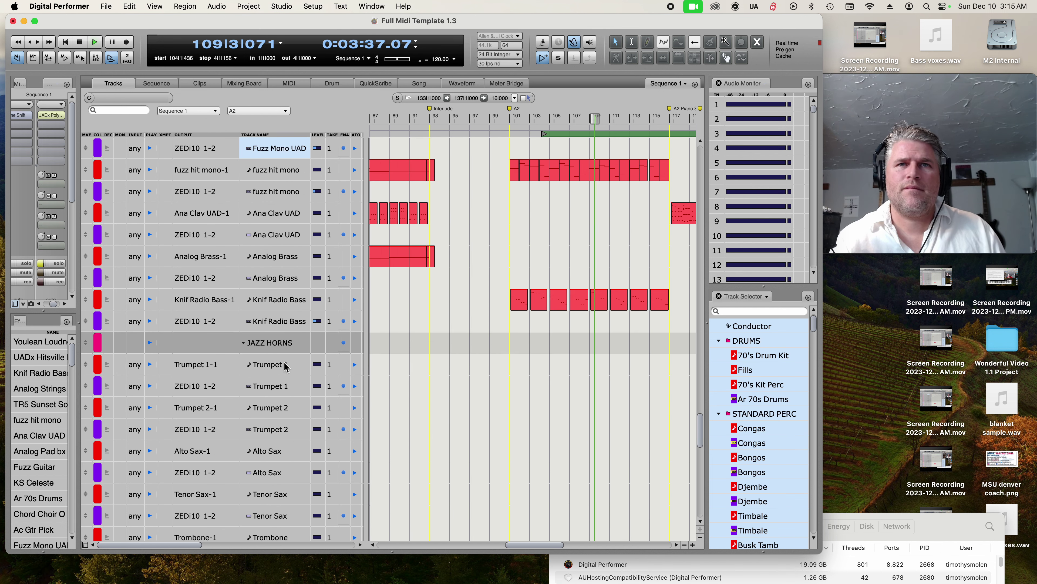
{"action": "left_click", "coordinate": [272, 300]}
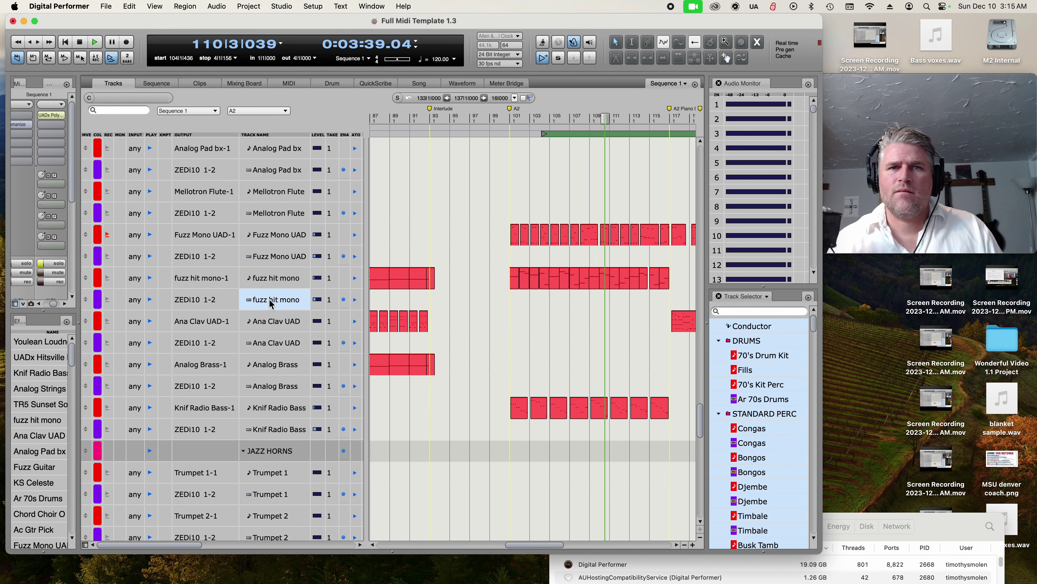
Select the Knif Radio Bass and Ana Clav UAD MIDI tracks in turn and bring the A2 Piano Solo section into view.
{"action": "left_click", "coordinate": [273, 408]}
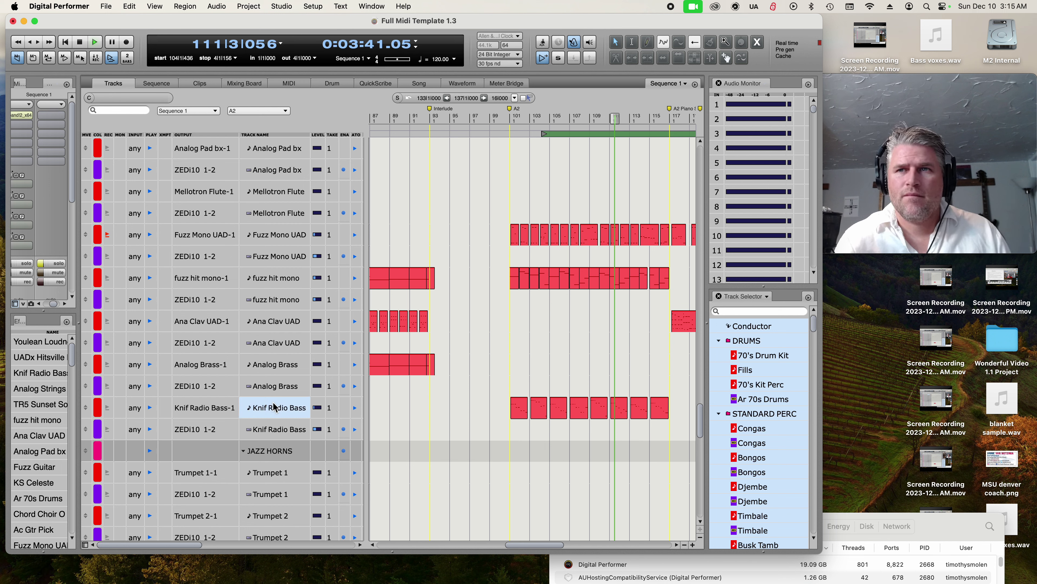
{"action": "left_click", "coordinate": [296, 317]}
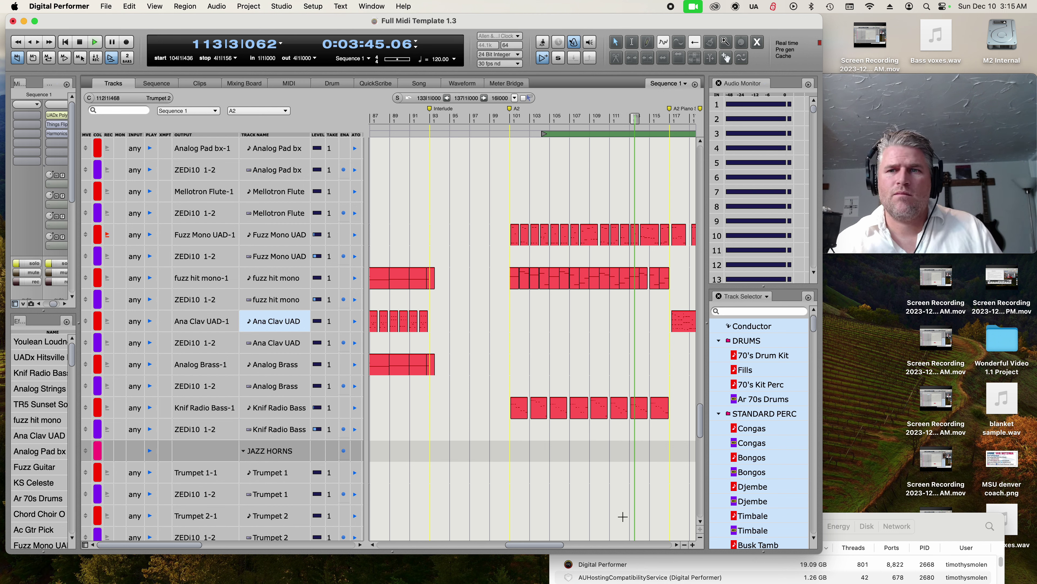
{"action": "left_click_drag", "start_coordinate": [550, 545], "coordinate": [554, 544]}
{"action": "left_click_drag", "start_coordinate": [568, 547], "coordinate": [580, 547]}
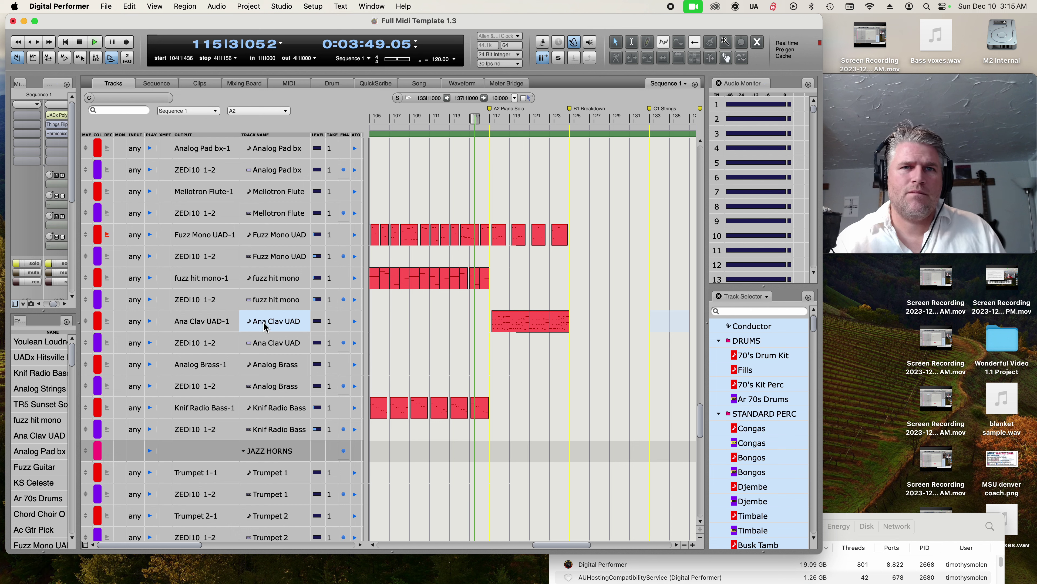
Enlarge the Ana Clav UAD instrument track's channel strip and inspect its Harmonics Analog Saturation Processor effect.
{"action": "left_click", "coordinate": [254, 346]}
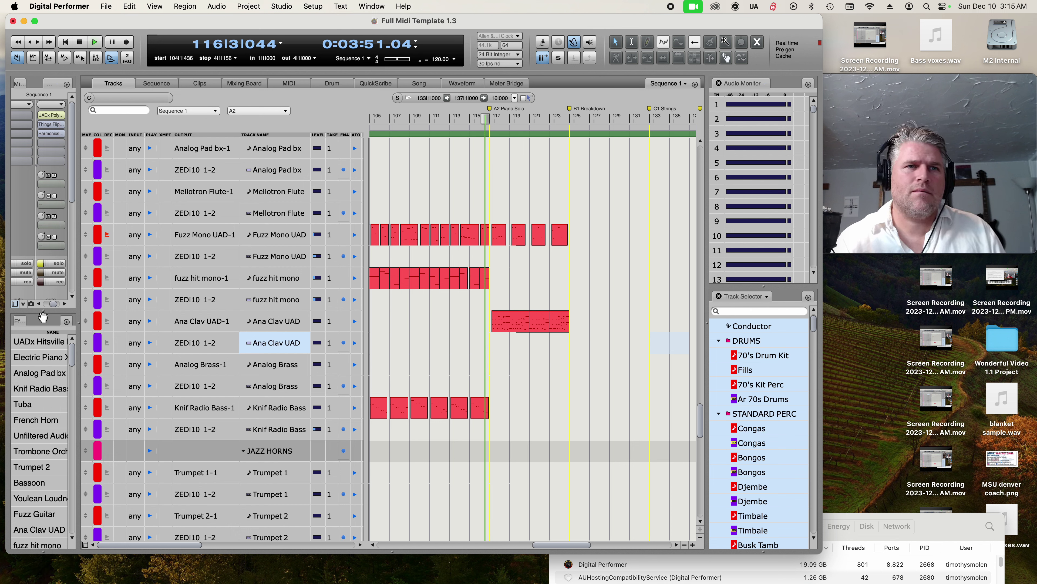
{"action": "left_click_drag", "start_coordinate": [48, 311], "coordinate": [48, 550]}
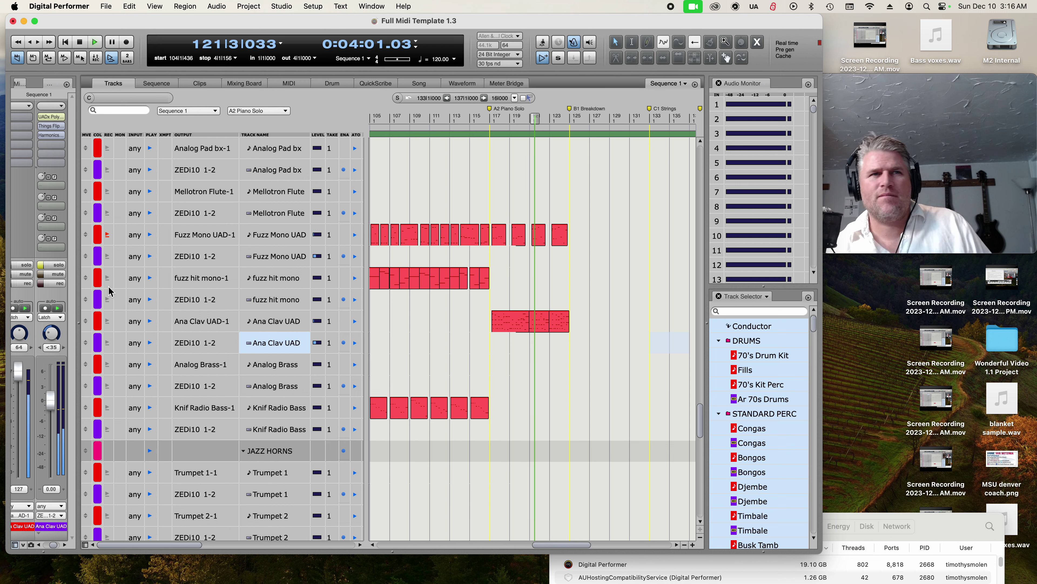
{"action": "left_click", "coordinate": [50, 135]}
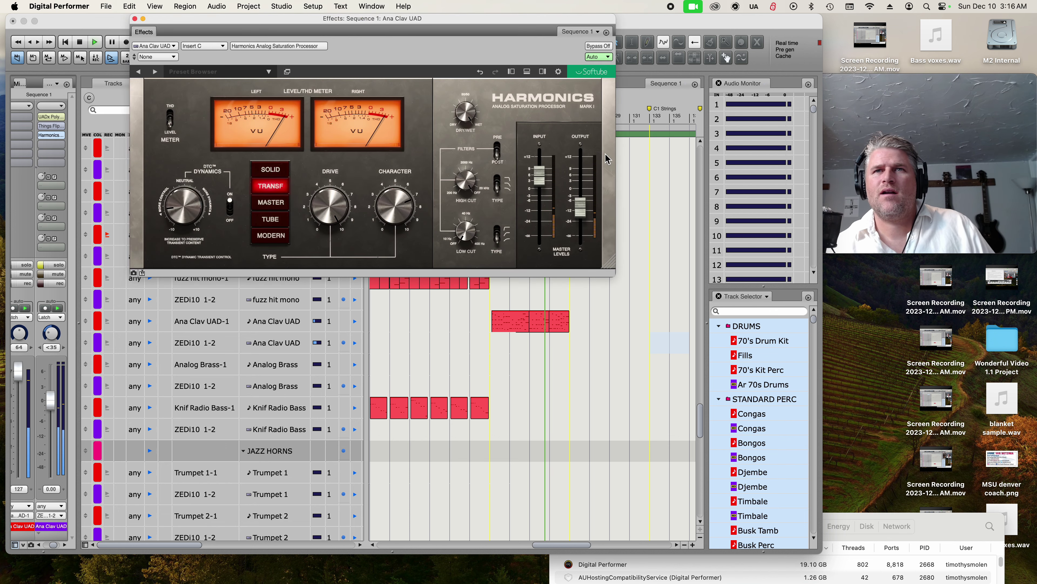
{"action": "left_click", "coordinate": [135, 19]}
Look through the tracks from the synths up to the drums for clips in the A2 Piano Solo and B1 Breakdown sections.
{"action": "scroll", "coordinate": [470, 307], "scroll_direction": "up", "scroll_amount": 15}
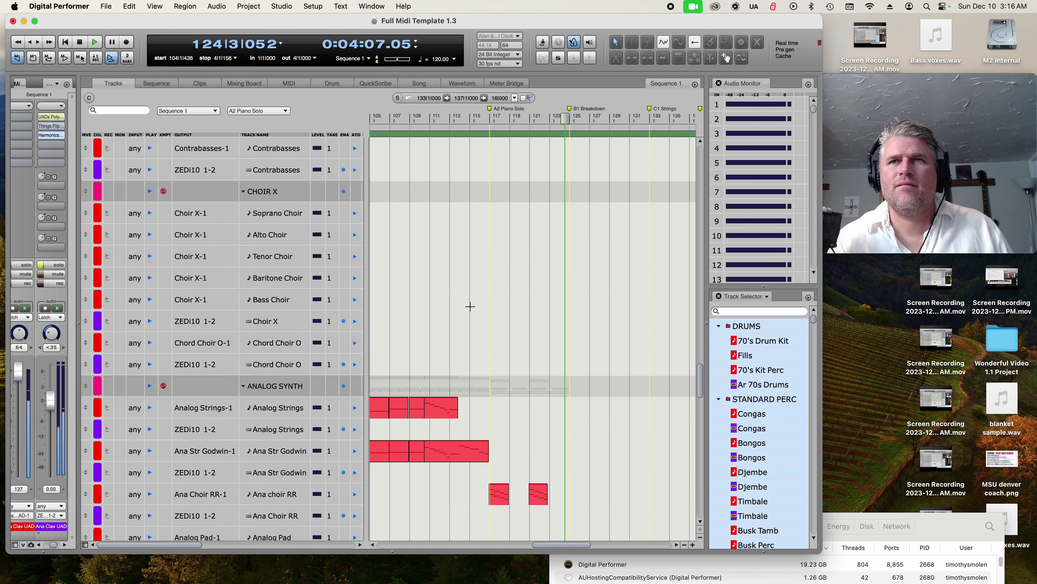
{"action": "scroll", "coordinate": [542, 255], "scroll_direction": "up", "scroll_amount": 5}
{"action": "scroll", "coordinate": [552, 265], "scroll_direction": "down", "scroll_amount": 15}
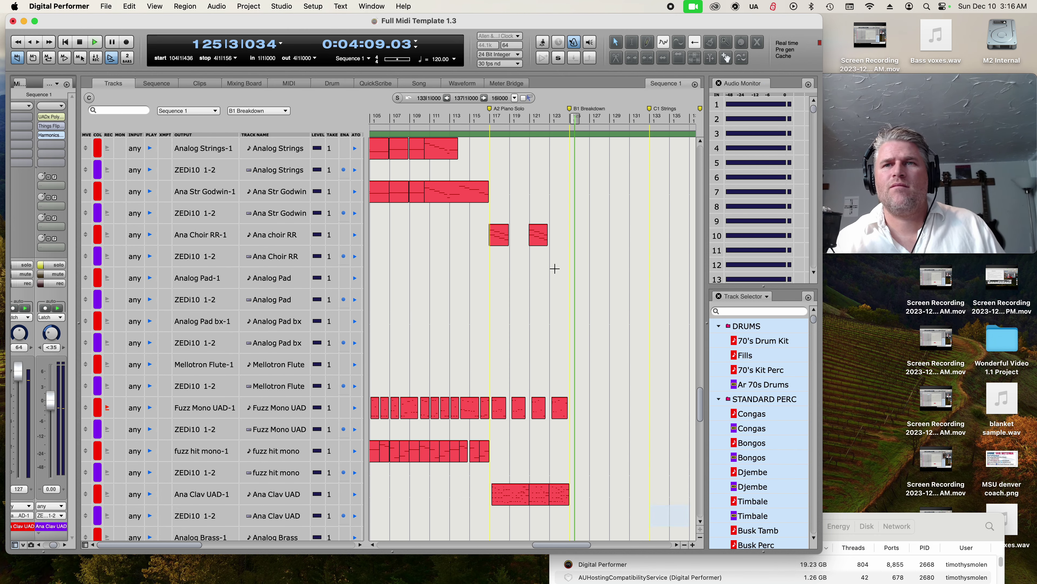
{"action": "scroll", "coordinate": [557, 302], "scroll_direction": "down", "scroll_amount": 5}
{"action": "scroll", "coordinate": [557, 304], "scroll_direction": "up", "scroll_amount": 20}
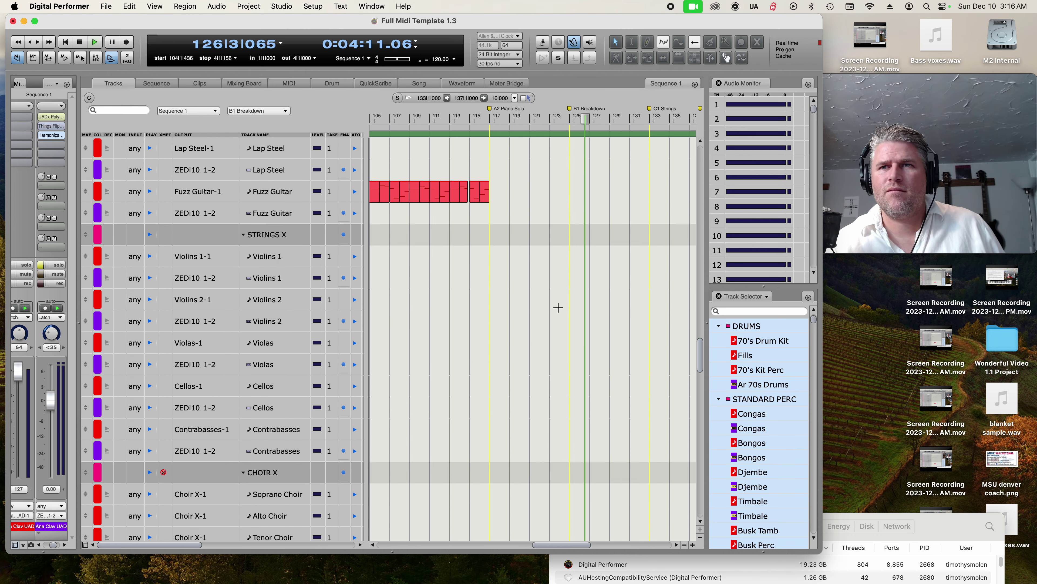
{"action": "scroll", "coordinate": [586, 278], "scroll_direction": "up", "scroll_amount": 10}
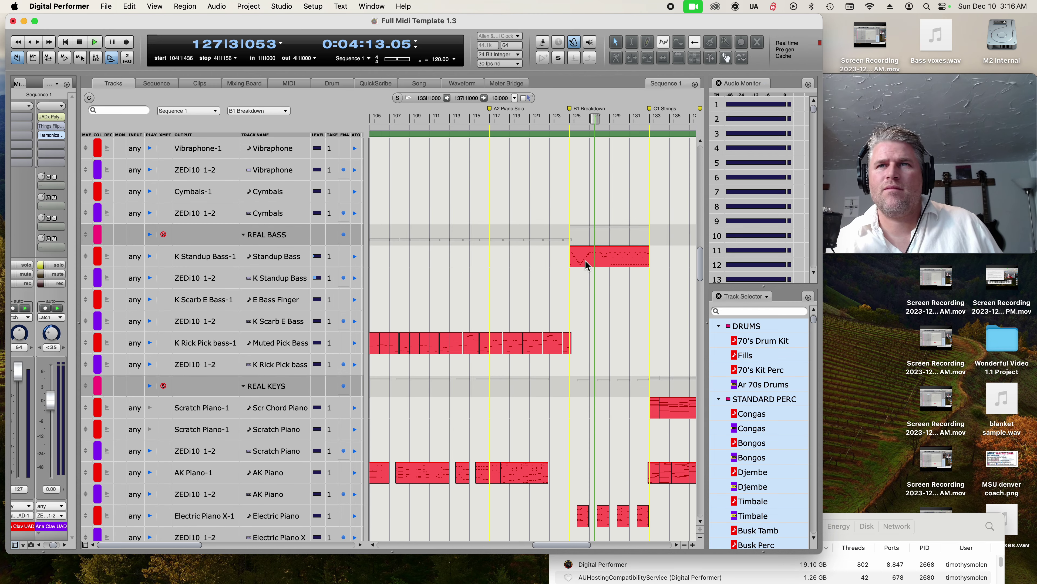
{"action": "scroll", "coordinate": [587, 311], "scroll_direction": "down", "scroll_amount": 6}
{"action": "scroll", "coordinate": [589, 315], "scroll_direction": "up", "scroll_amount": 10}
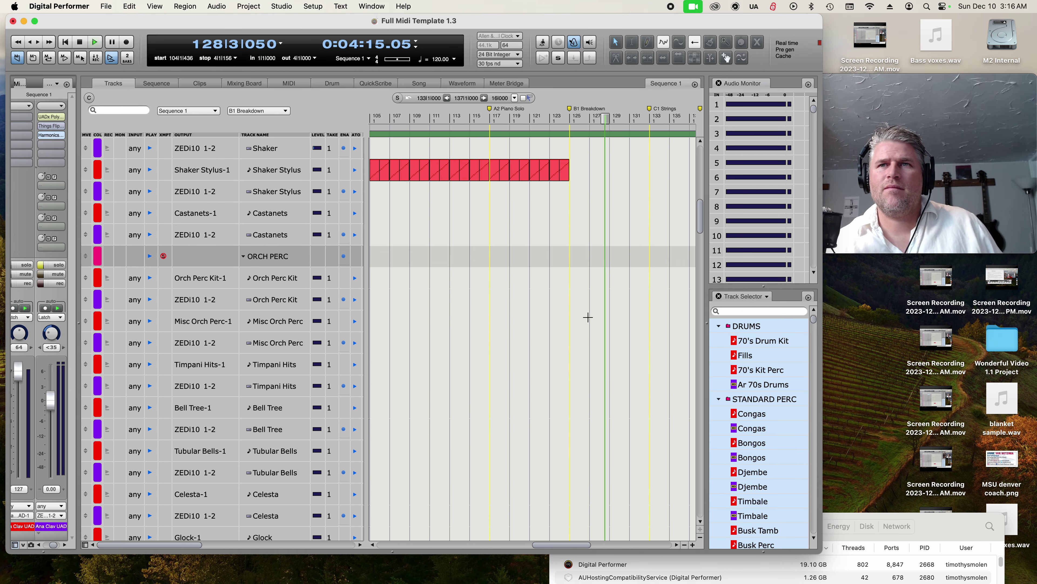
{"action": "scroll", "coordinate": [572, 192], "scroll_direction": "up", "scroll_amount": 10}
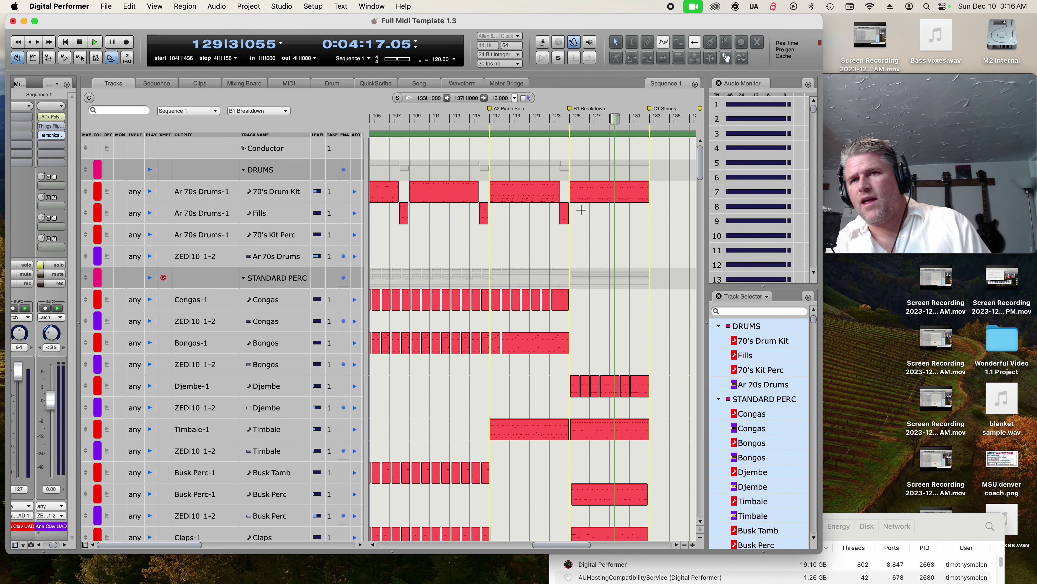
Advance the timeline to the C1 Strings section and examine the bass, keys, guitar and string tracks for its clips.
{"action": "left_click", "coordinate": [676, 545]}
{"action": "left_click", "coordinate": [676, 545]}
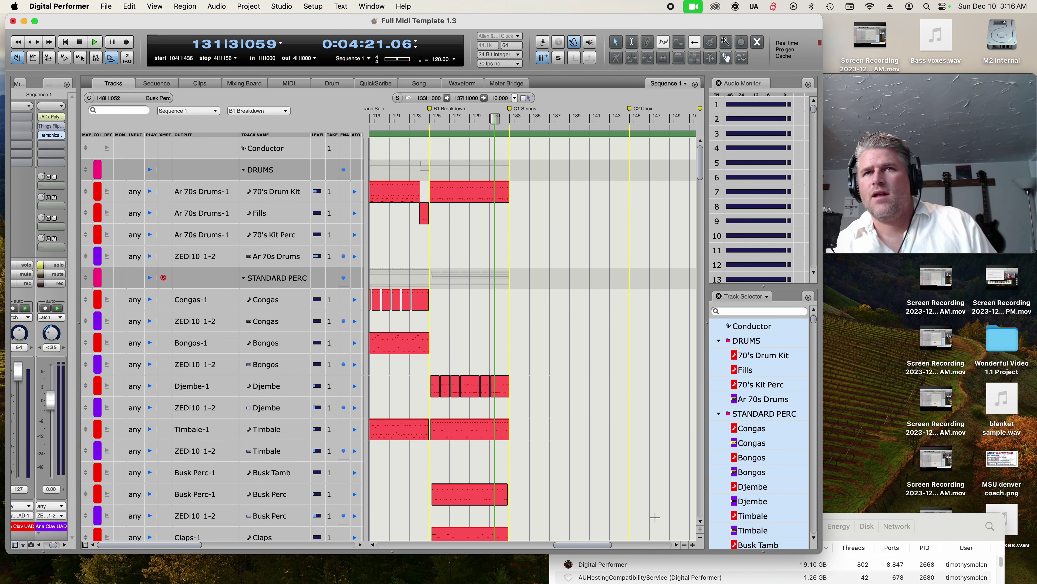
{"action": "scroll", "coordinate": [488, 326], "scroll_direction": "down", "scroll_amount": 10}
{"action": "scroll", "coordinate": [488, 326], "scroll_direction": "down", "scroll_amount": 5}
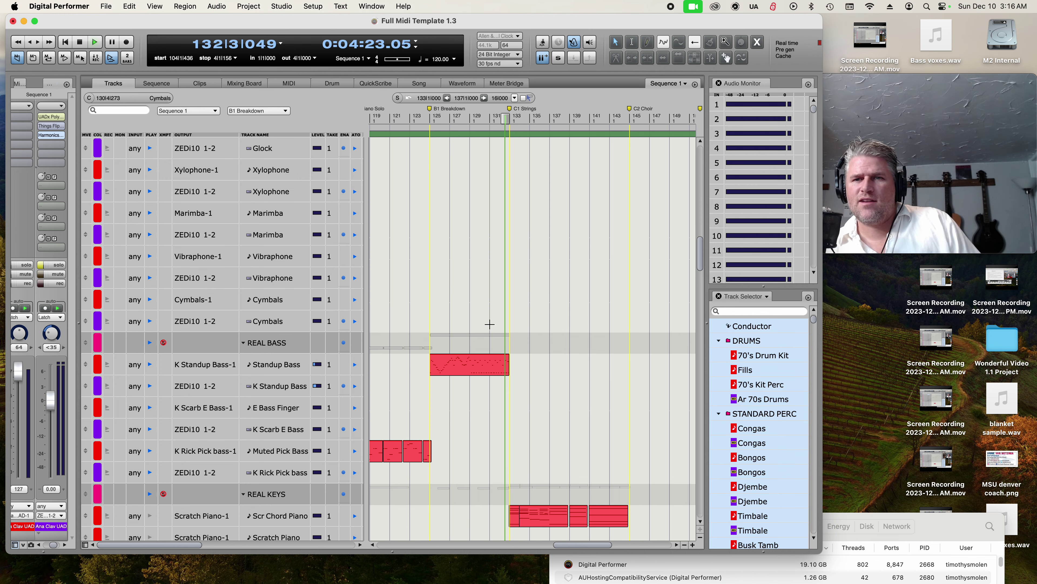
{"action": "scroll", "coordinate": [490, 324], "scroll_direction": "down", "scroll_amount": 5}
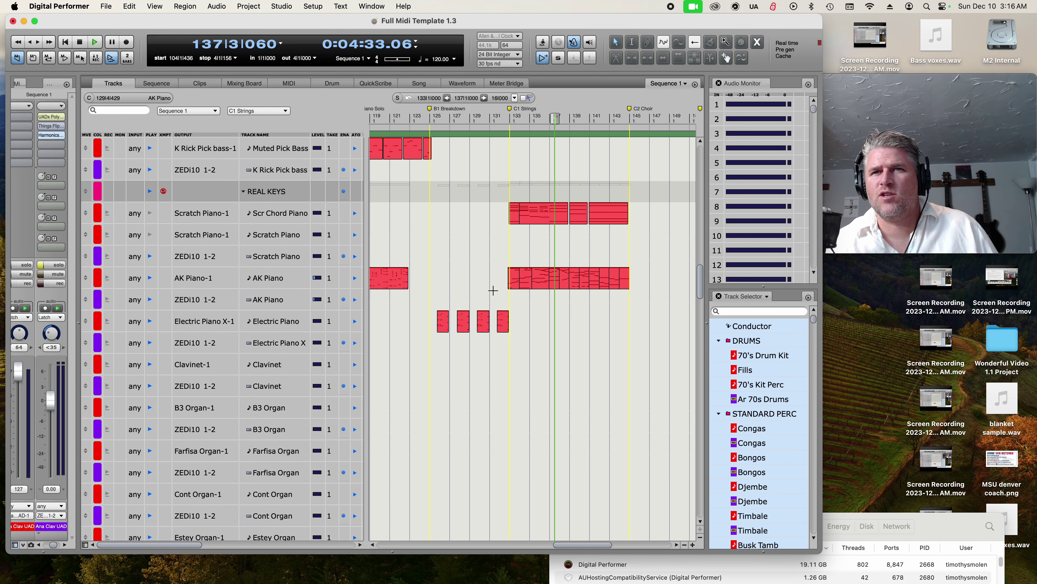
{"action": "scroll", "coordinate": [587, 399], "scroll_direction": "down", "scroll_amount": 5}
{"action": "scroll", "coordinate": [587, 398], "scroll_direction": "down", "scroll_amount": 15}
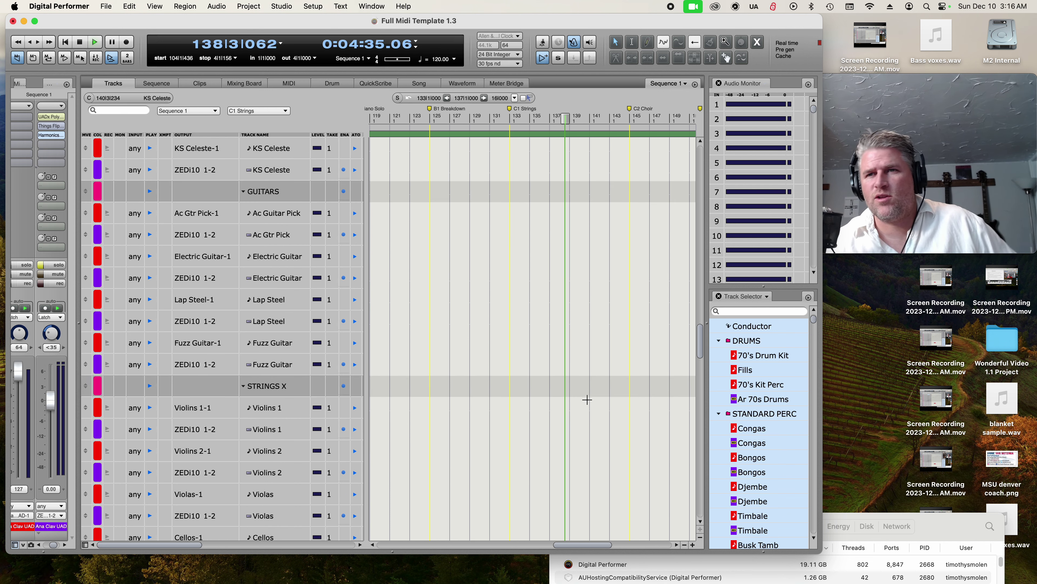
{"action": "scroll", "coordinate": [587, 399], "scroll_direction": "down", "scroll_amount": 3}
{"action": "scroll", "coordinate": [588, 399], "scroll_direction": "up", "scroll_amount": 1}
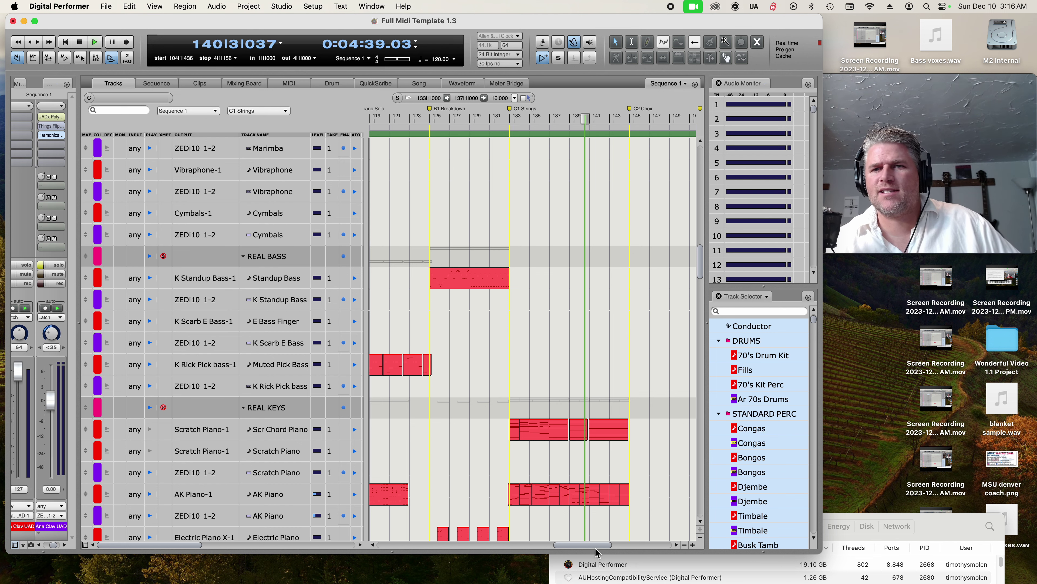
Examine the orchestral brass, winds and remaining track folders for clips in the C2 Choir section as it plays.
{"action": "scroll", "coordinate": [594, 440], "scroll_direction": "down", "scroll_amount": 15}
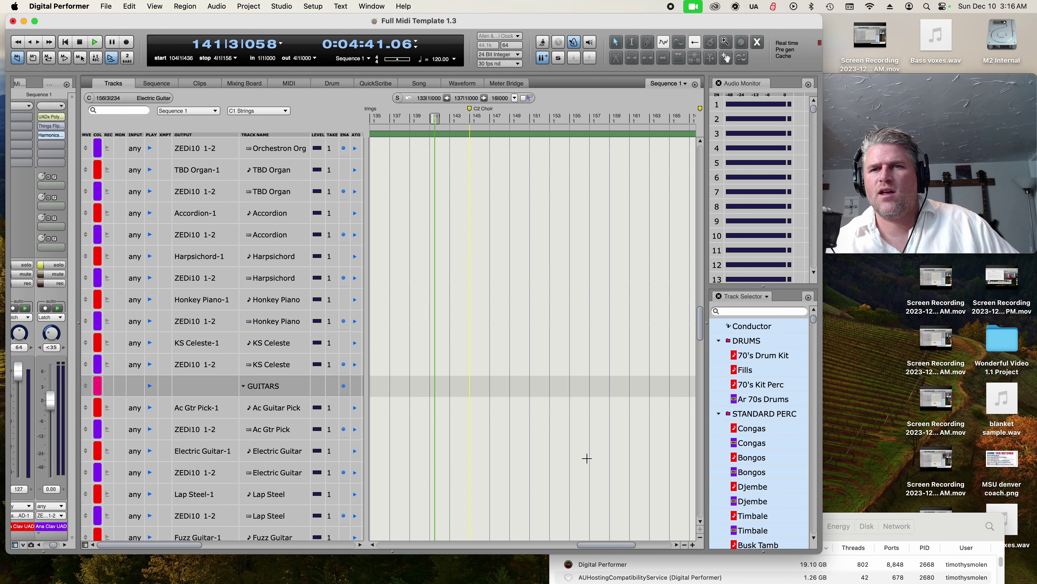
{"action": "scroll", "coordinate": [583, 462], "scroll_direction": "down", "scroll_amount": 15}
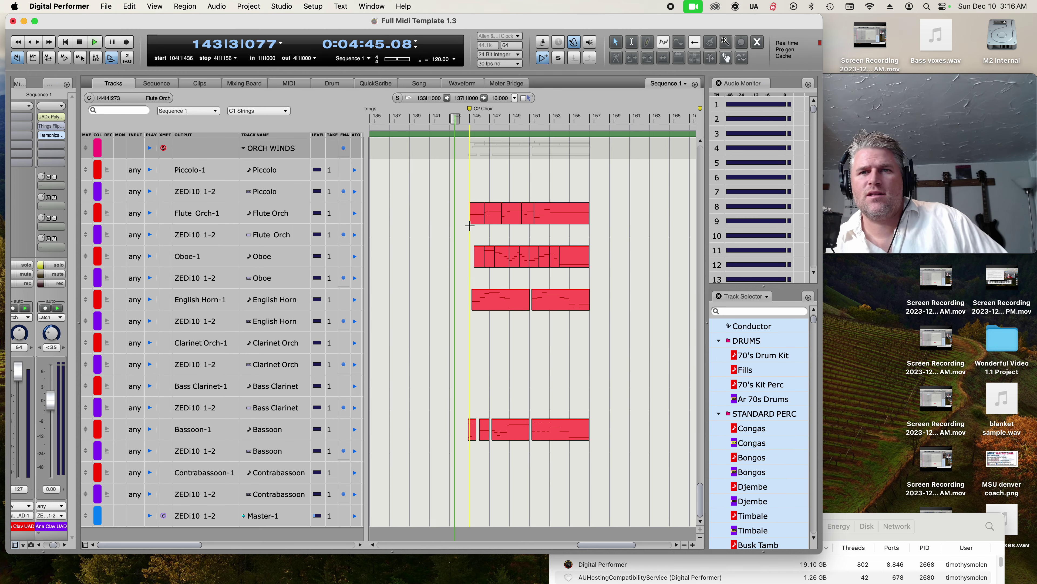
{"action": "scroll", "coordinate": [492, 282], "scroll_direction": "up", "scroll_amount": 10}
{"action": "scroll", "coordinate": [494, 288], "scroll_direction": "down", "scroll_amount": 3}
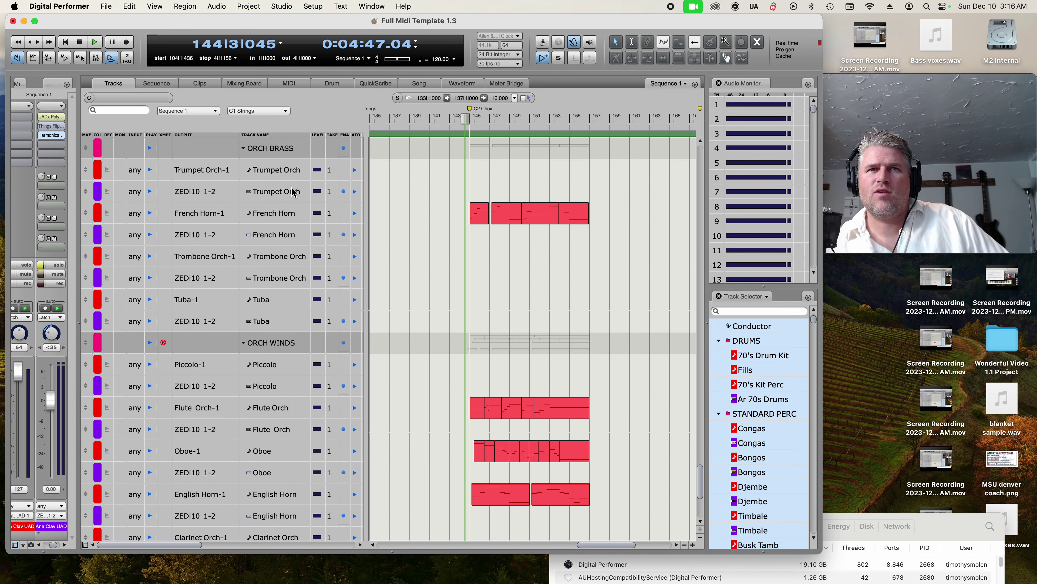
{"action": "scroll", "coordinate": [428, 246], "scroll_direction": "down", "scroll_amount": 5}
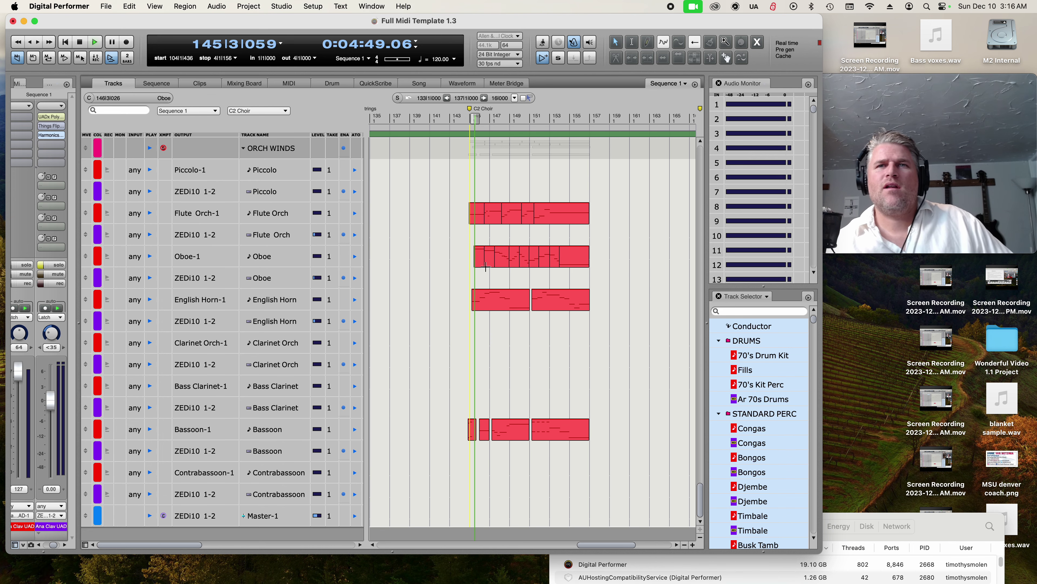
{"action": "scroll", "coordinate": [490, 254], "scroll_direction": "up", "scroll_amount": 5}
{"action": "scroll", "coordinate": [490, 254], "scroll_direction": "up", "scroll_amount": 20}
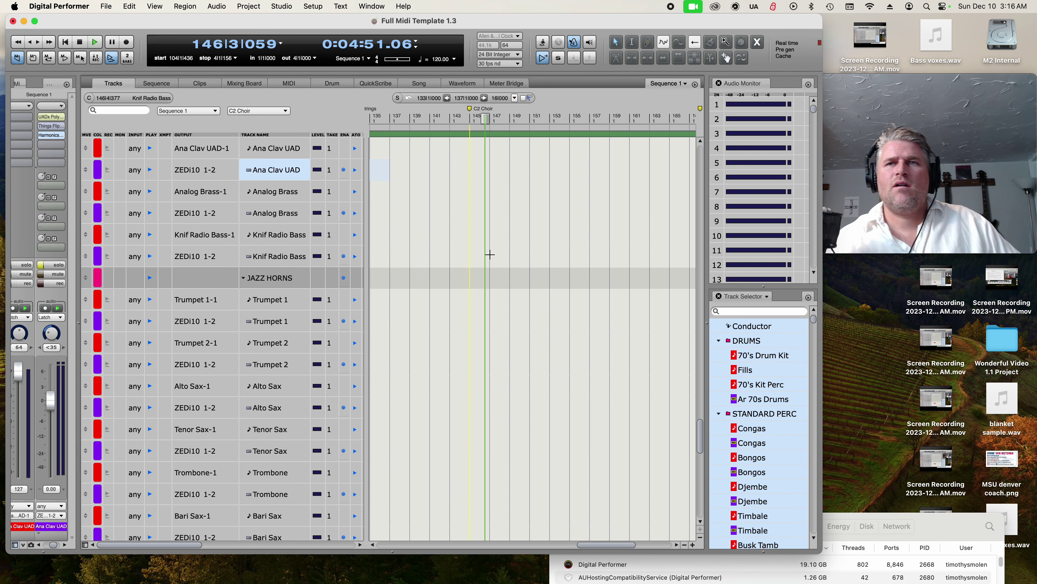
{"action": "scroll", "coordinate": [490, 254], "scroll_direction": "up", "scroll_amount": 20}
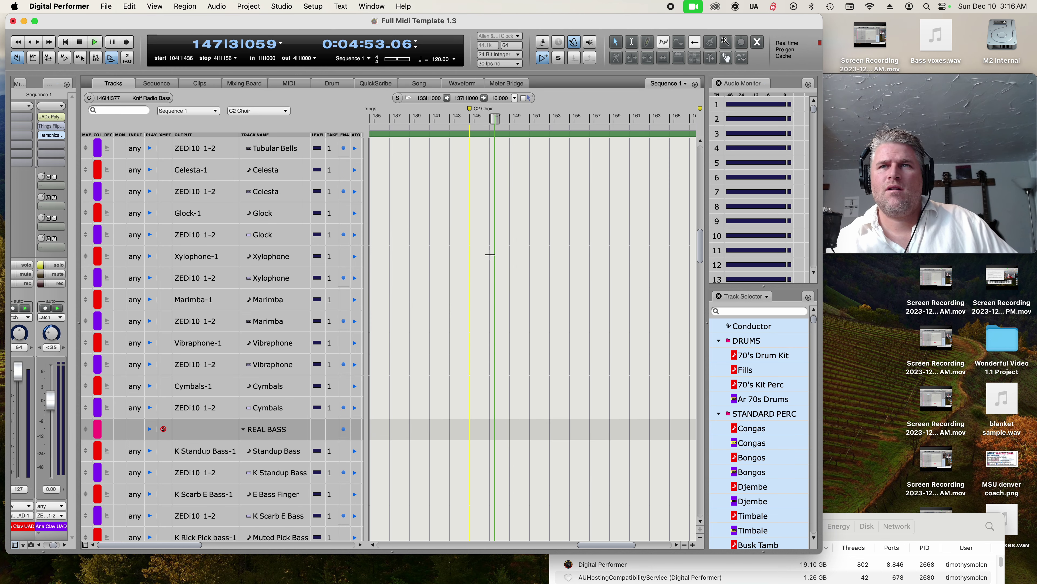
{"action": "scroll", "coordinate": [490, 254], "scroll_direction": "up", "scroll_amount": 4}
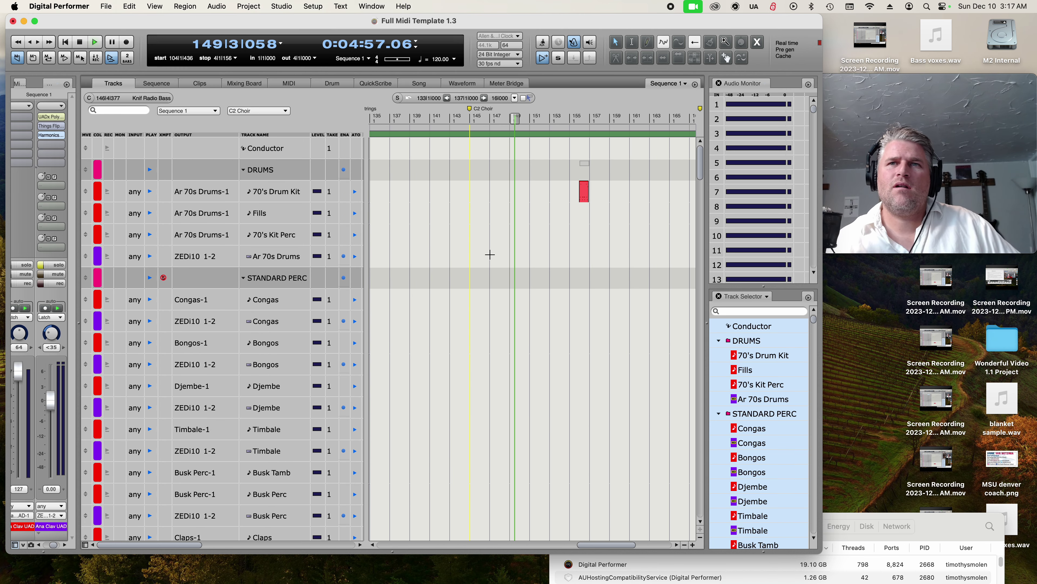
{"action": "scroll", "coordinate": [490, 255], "scroll_direction": "down", "scroll_amount": 19}
{"action": "scroll", "coordinate": [490, 254], "scroll_direction": "down", "scroll_amount": 20}
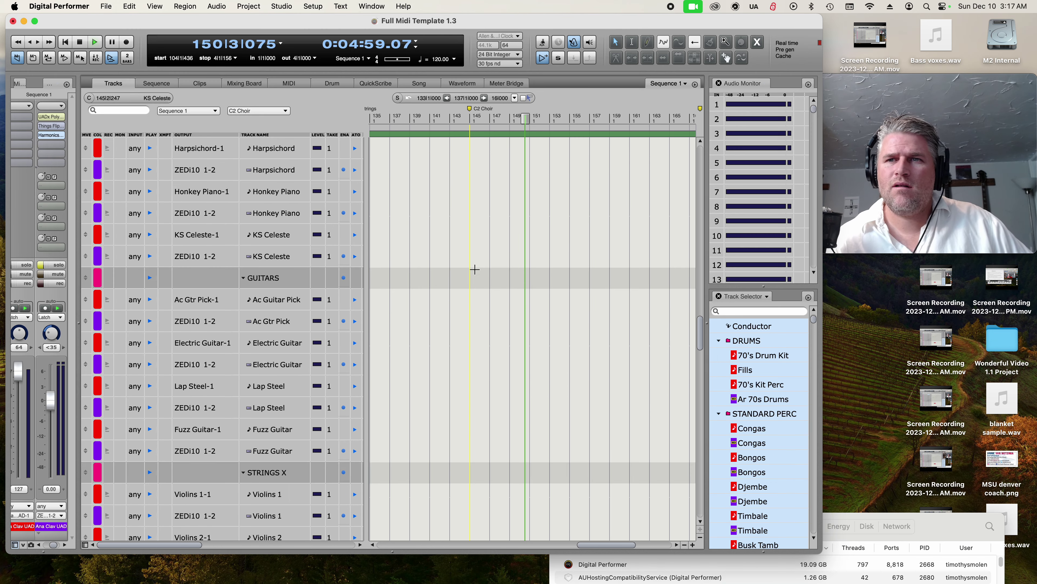
{"action": "scroll", "coordinate": [474, 272], "scroll_direction": "down", "scroll_amount": 20}
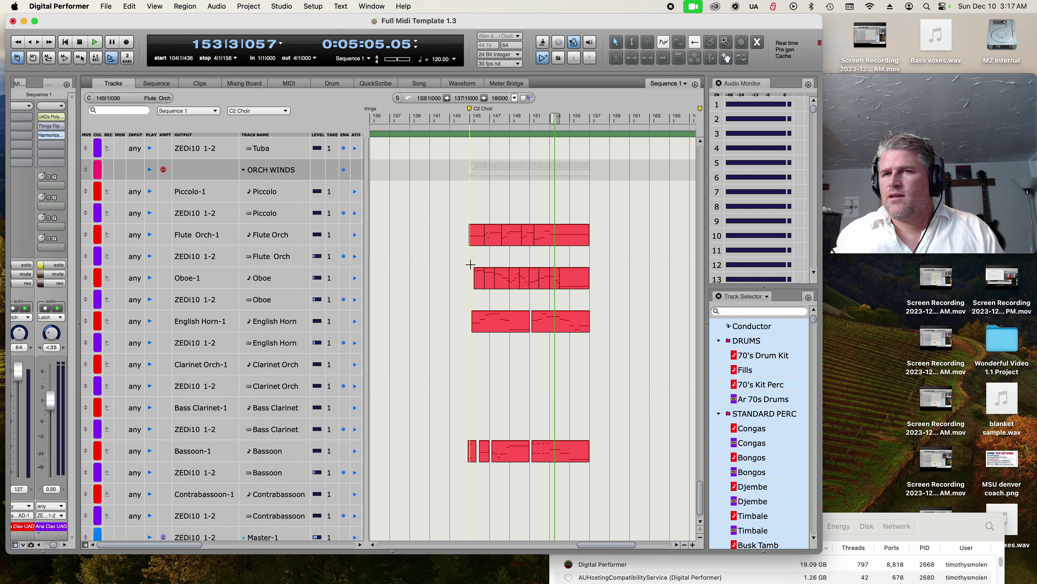
Stop playback, set the playback position to the C2 Choir marker at 145|1|000, and select the Piccolo and Tuba MIDI tracks in turn.
{"action": "key", "text": "space"}
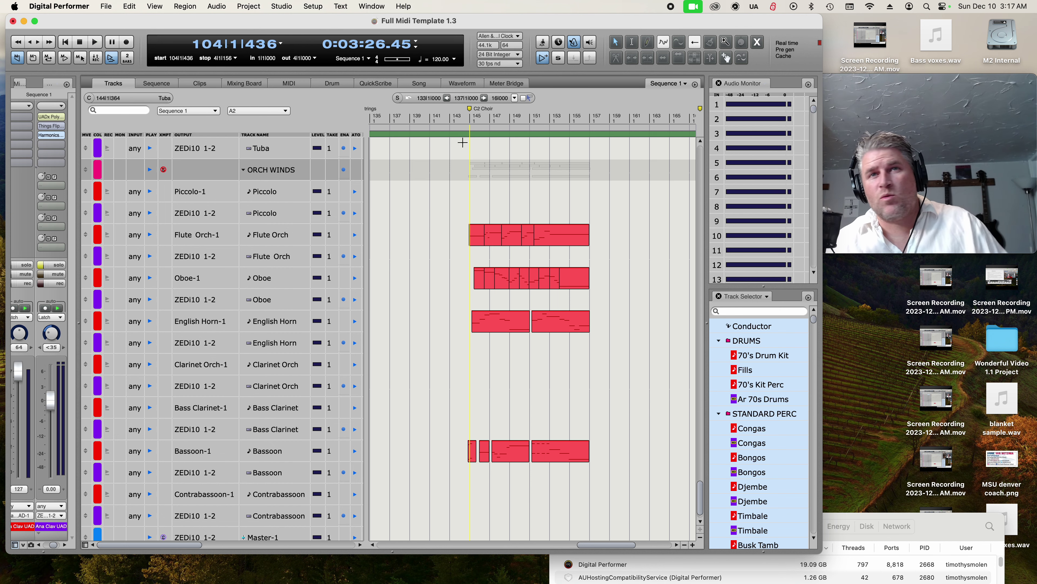
{"action": "left_click", "coordinate": [470, 118]}
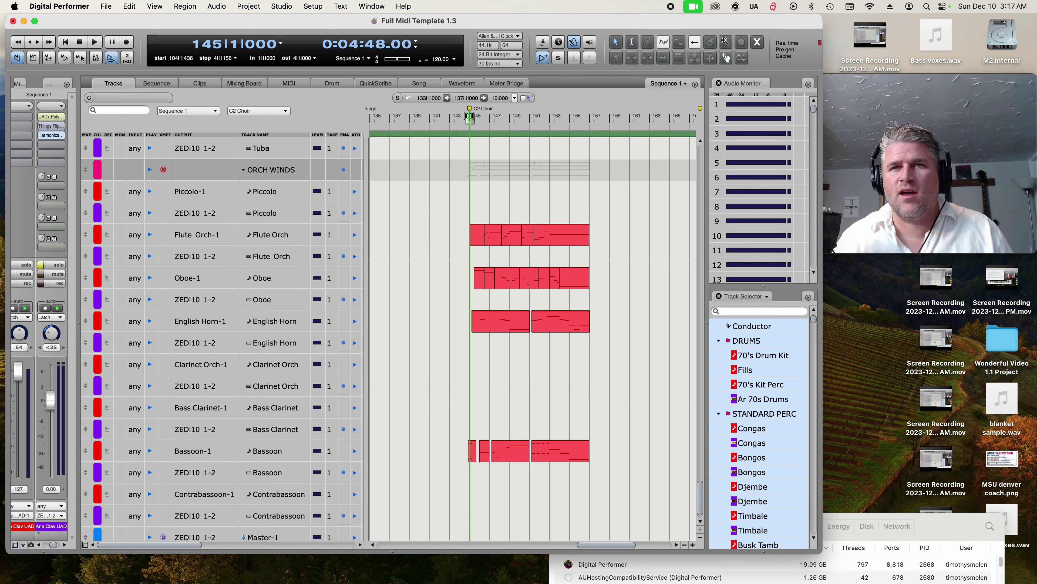
{"action": "left_click", "coordinate": [285, 192]}
{"action": "scroll", "coordinate": [285, 194], "scroll_direction": "down", "scroll_amount": 1}
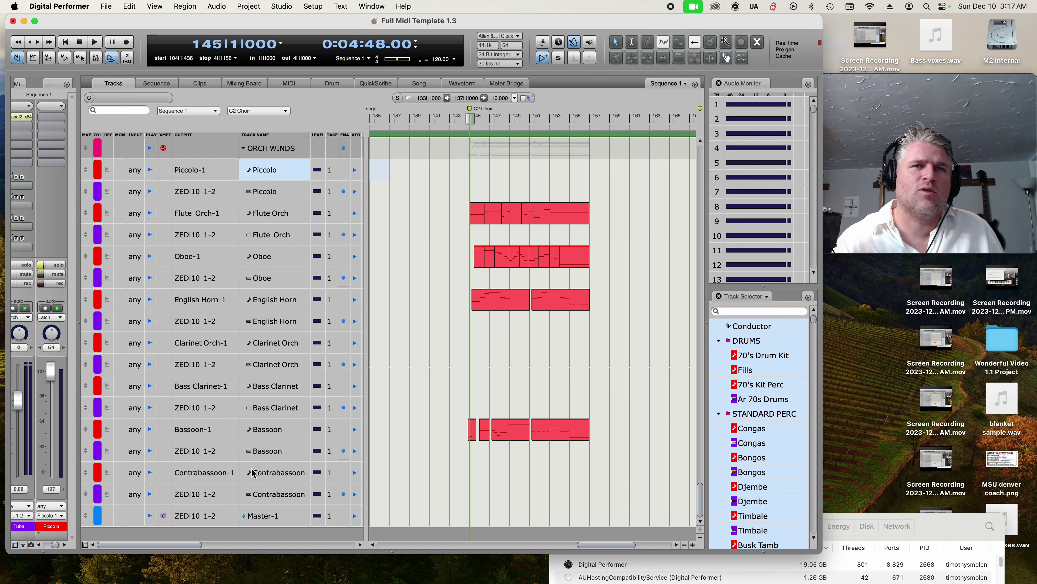
{"action": "scroll", "coordinate": [262, 470], "scroll_direction": "up", "scroll_amount": 10}
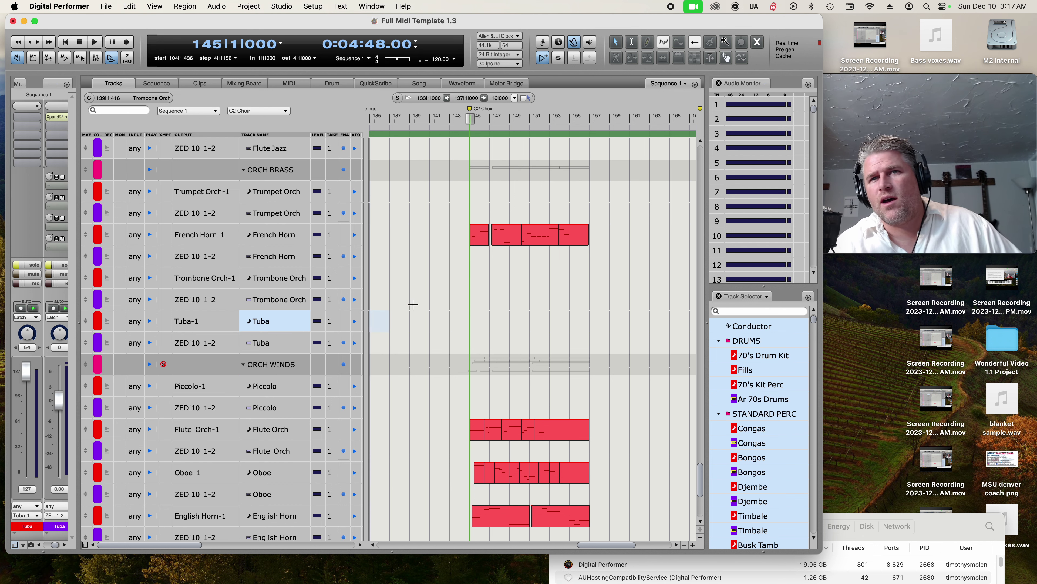
{"action": "scroll", "coordinate": [412, 301], "scroll_direction": "up", "scroll_amount": 10}
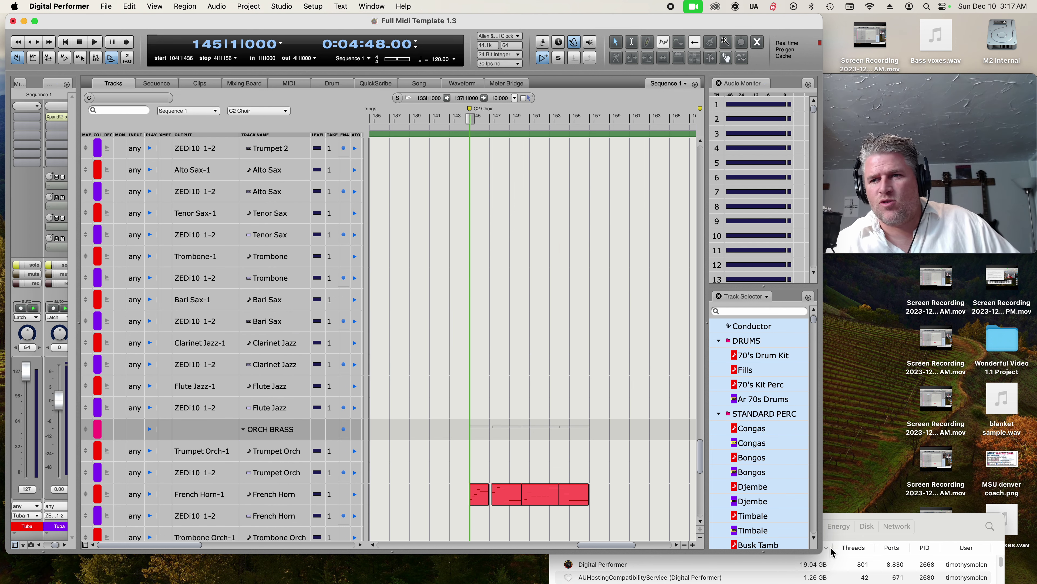
Switch to Activity Monitor to check Digital Performer's memory use, and return to the DRUMS folder in the project's track list.
{"action": "left_click", "coordinate": [828, 563]}
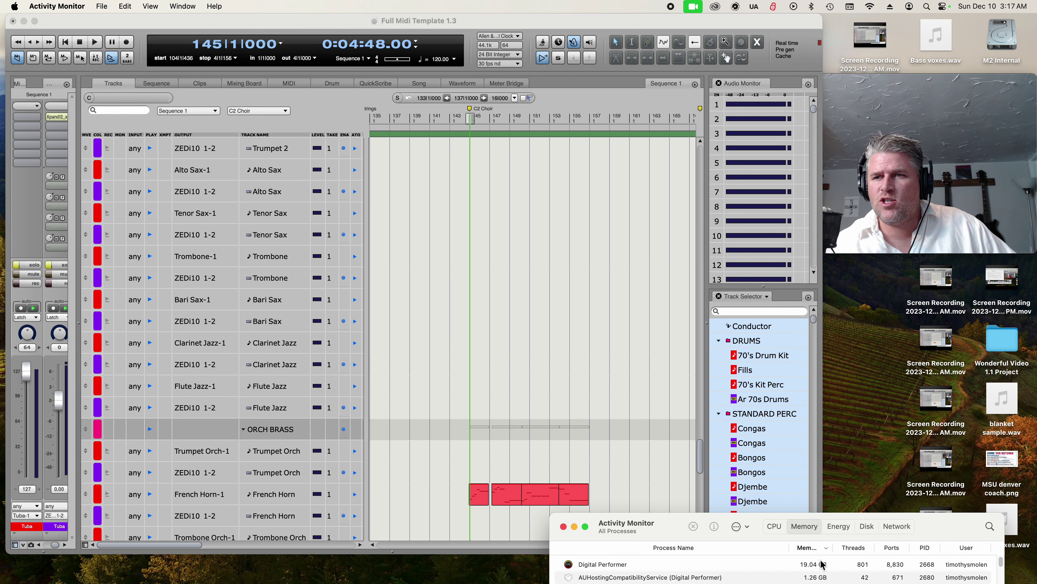
{"action": "left_click", "coordinate": [601, 396]}
{"action": "scroll", "coordinate": [564, 368], "scroll_direction": "up", "scroll_amount": 20}
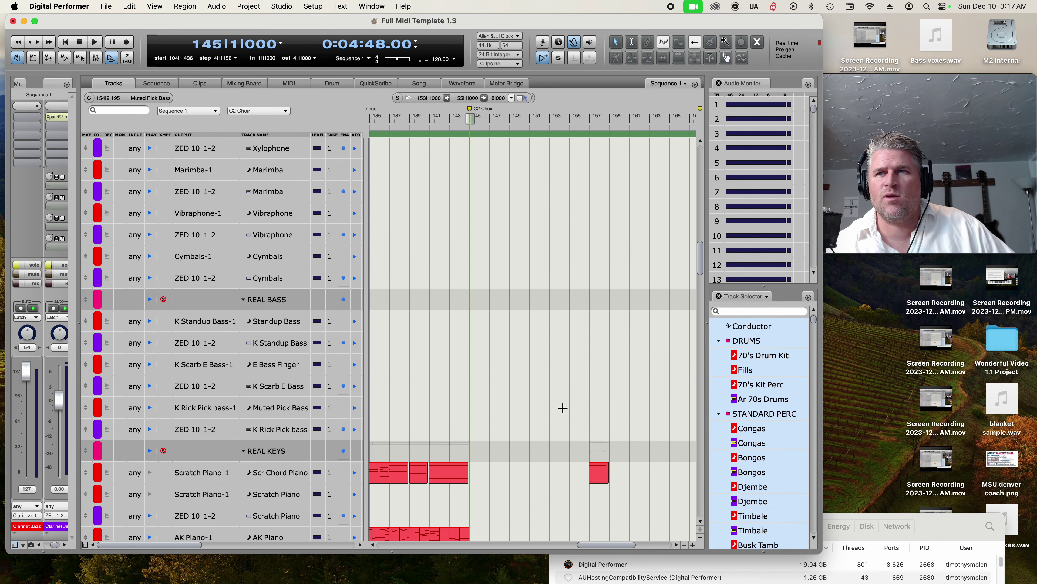
{"action": "scroll", "coordinate": [394, 221], "scroll_direction": "down", "scroll_amount": 15}
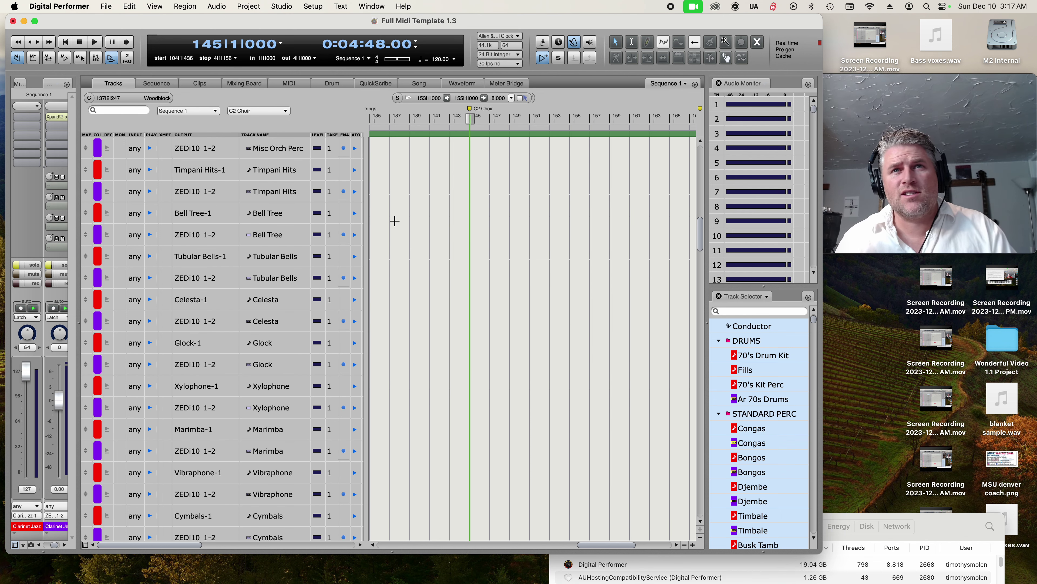
{"action": "scroll", "coordinate": [403, 198], "scroll_direction": "up", "scroll_amount": 10}
{"action": "scroll", "coordinate": [403, 199], "scroll_direction": "up", "scroll_amount": 3}
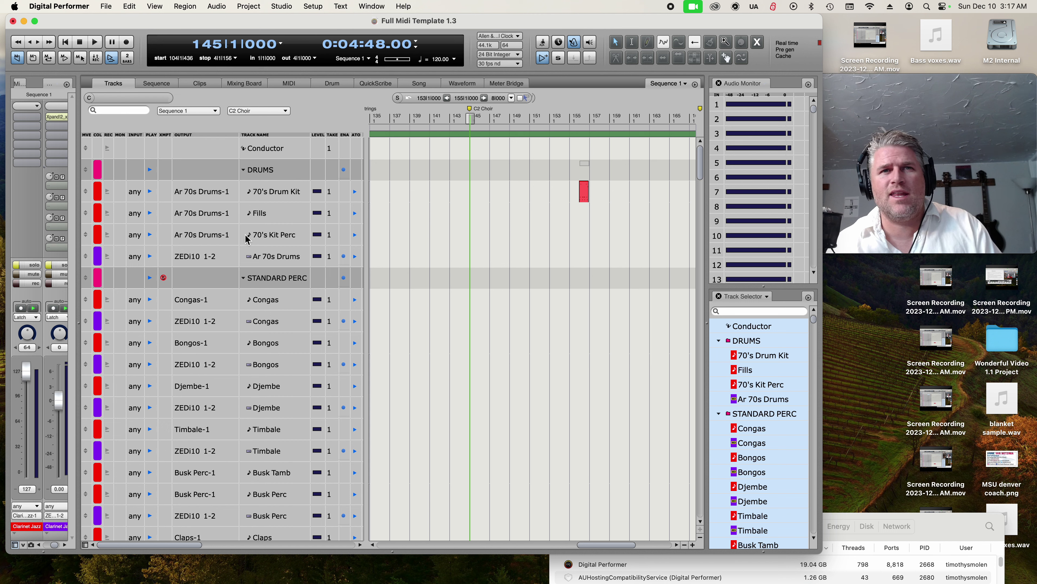
Select the Fills and 70's Drum Kit MIDI tracks in turn in the DRUMS folder.
{"action": "left_click", "coordinate": [280, 220]}
{"action": "scroll", "coordinate": [310, 327], "scroll_direction": "down", "scroll_amount": 10}
{"action": "scroll", "coordinate": [315, 362], "scroll_direction": "up", "scroll_amount": 10}
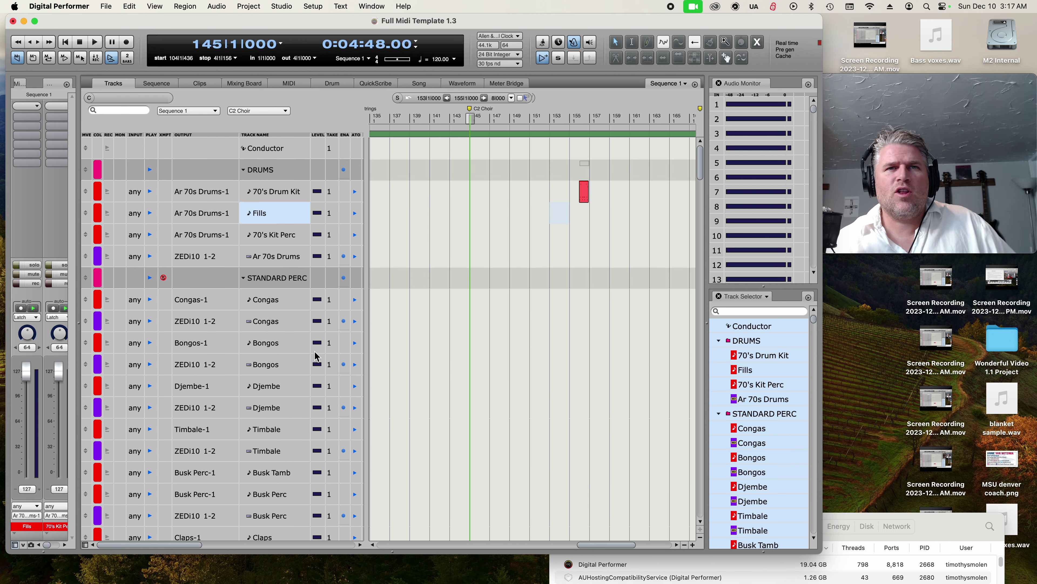
{"action": "left_click", "coordinate": [281, 195]}
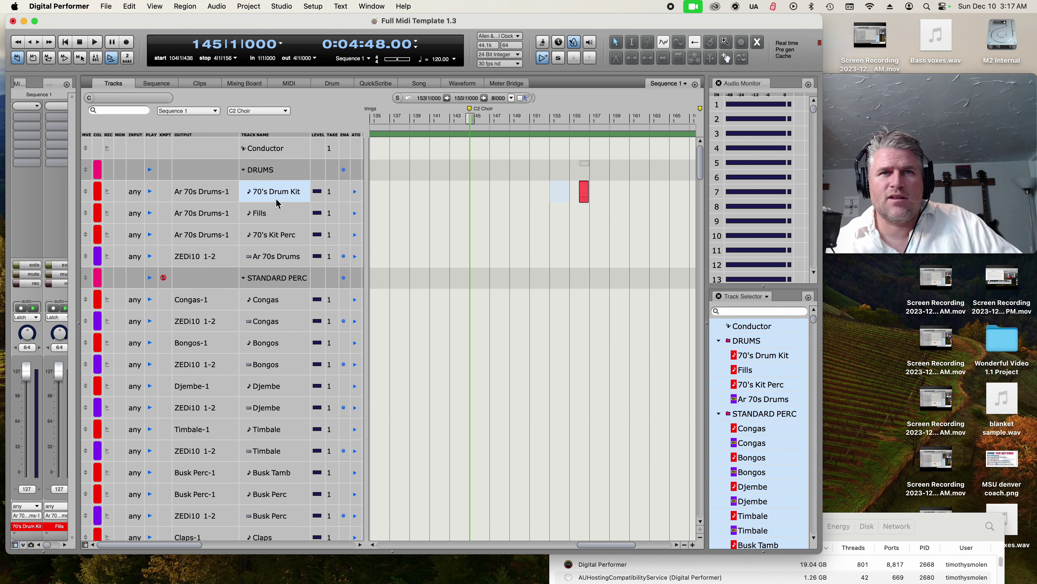
{"action": "left_click", "coordinate": [274, 210]}
Select the Busk Tamb, Busk Perc, Claps, Snaps and Woodblock tracks in turn in the STANDARD PERC folder.
{"action": "scroll", "coordinate": [273, 217], "scroll_direction": "down", "scroll_amount": 10}
{"action": "scroll", "coordinate": [271, 221], "scroll_direction": "up", "scroll_amount": 9}
{"action": "scroll", "coordinate": [272, 222], "scroll_direction": "down", "scroll_amount": 10}
{"action": "scroll", "coordinate": [272, 224], "scroll_direction": "down", "scroll_amount": 1}
{"action": "left_click", "coordinate": [284, 197]}
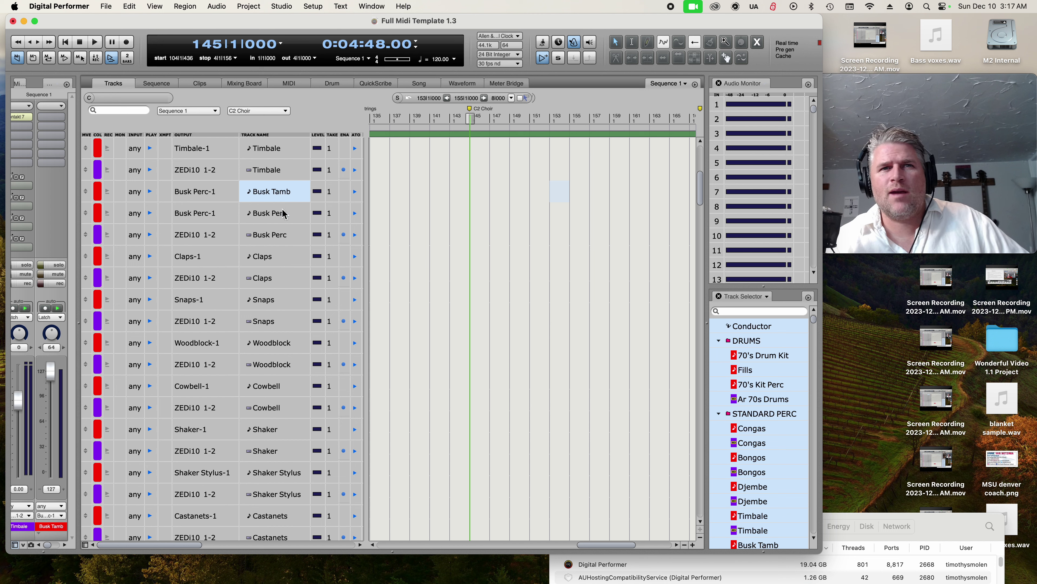
{"action": "left_click", "coordinate": [284, 213]}
{"action": "scroll", "coordinate": [272, 238], "scroll_direction": "down", "scroll_amount": 2}
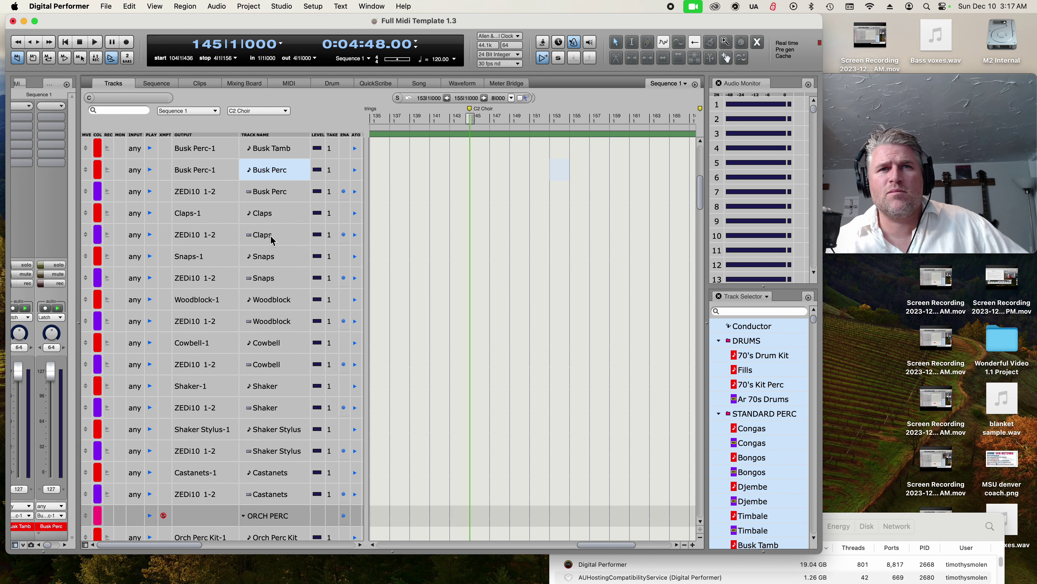
{"action": "left_click_drag", "start_coordinate": [272, 221], "coordinate": [270, 238]}
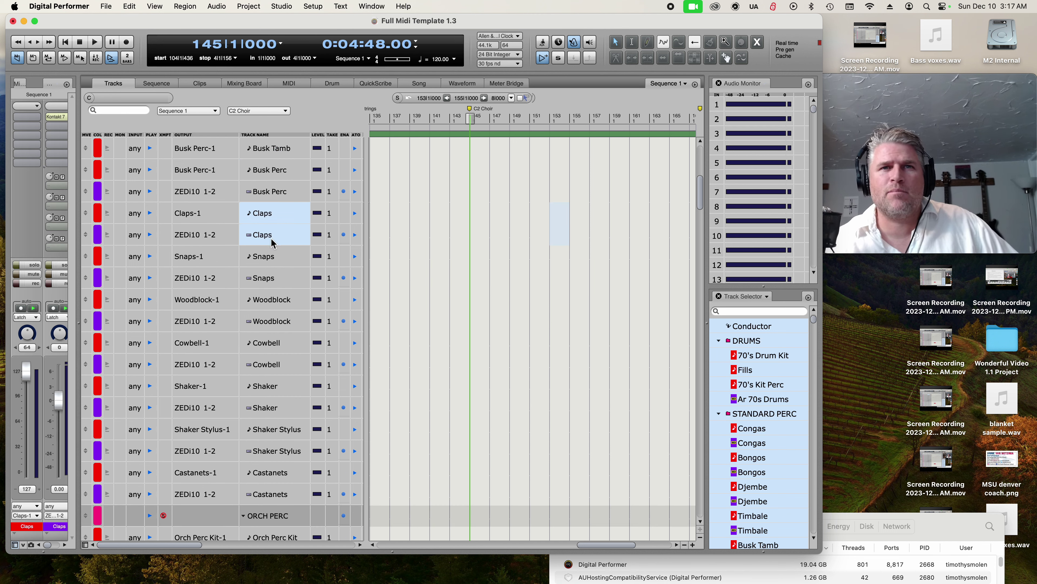
{"action": "left_click", "coordinate": [268, 256]}
{"action": "left_click", "coordinate": [281, 302]}
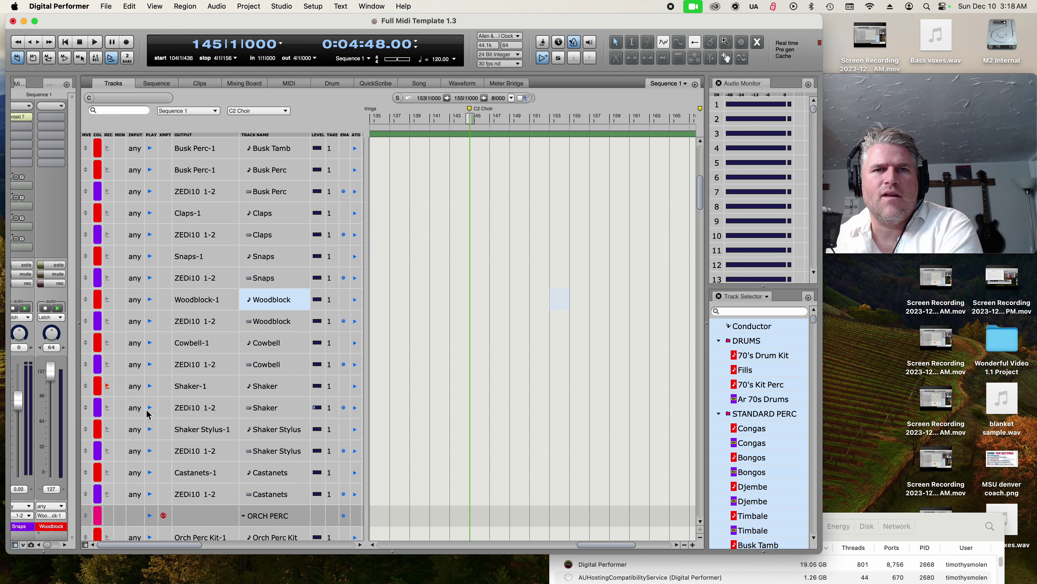
Record-enable the Shaker Stylus, Orch Perc Kit, Misc Orch Perc, Tubular Bells and Celesta MIDI tracks in turn to audition them.
{"action": "scroll", "coordinate": [196, 400], "scroll_direction": "down", "scroll_amount": 5}
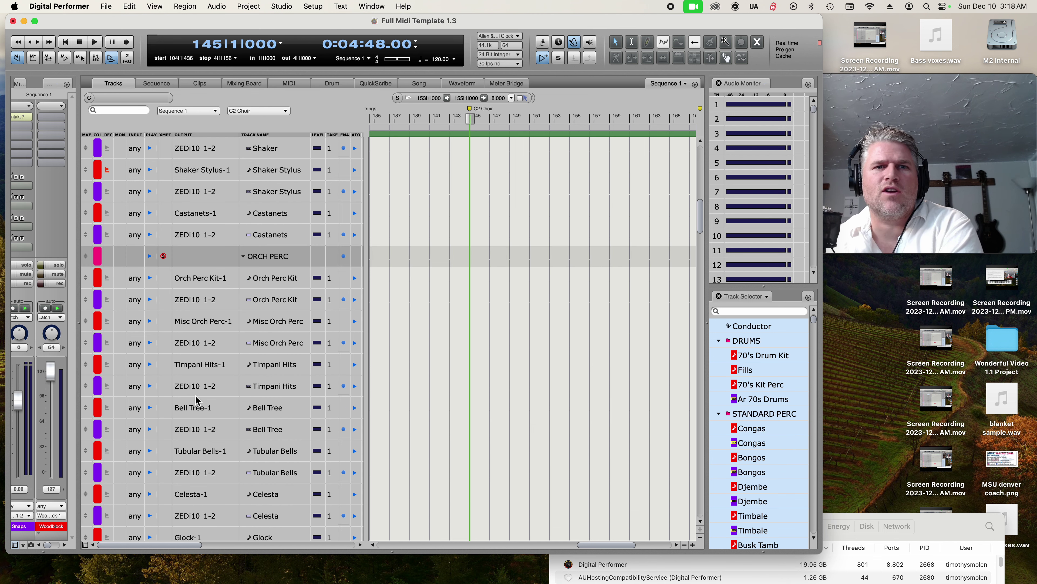
{"action": "left_click", "coordinate": [107, 278]}
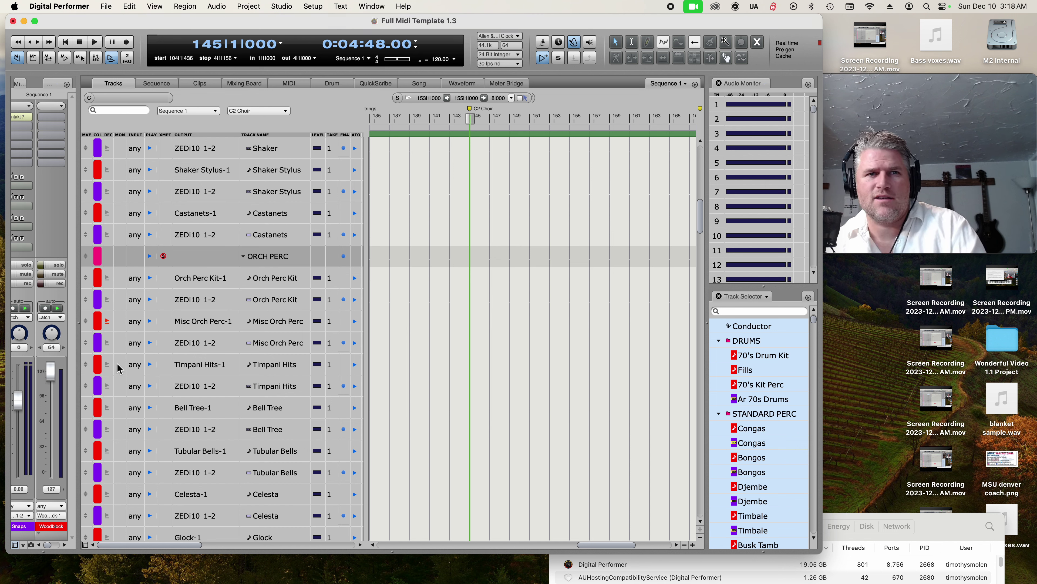
{"action": "scroll", "coordinate": [184, 365], "scroll_direction": "down", "scroll_amount": 2}
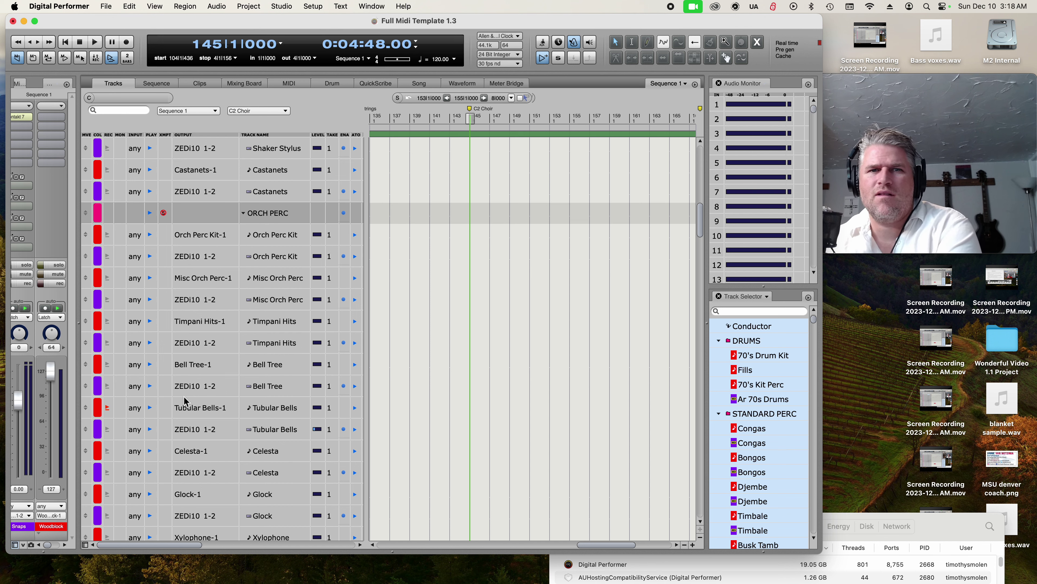
{"action": "scroll", "coordinate": [163, 406], "scroll_direction": "down", "scroll_amount": 2}
{"action": "left_click", "coordinate": [107, 407]}
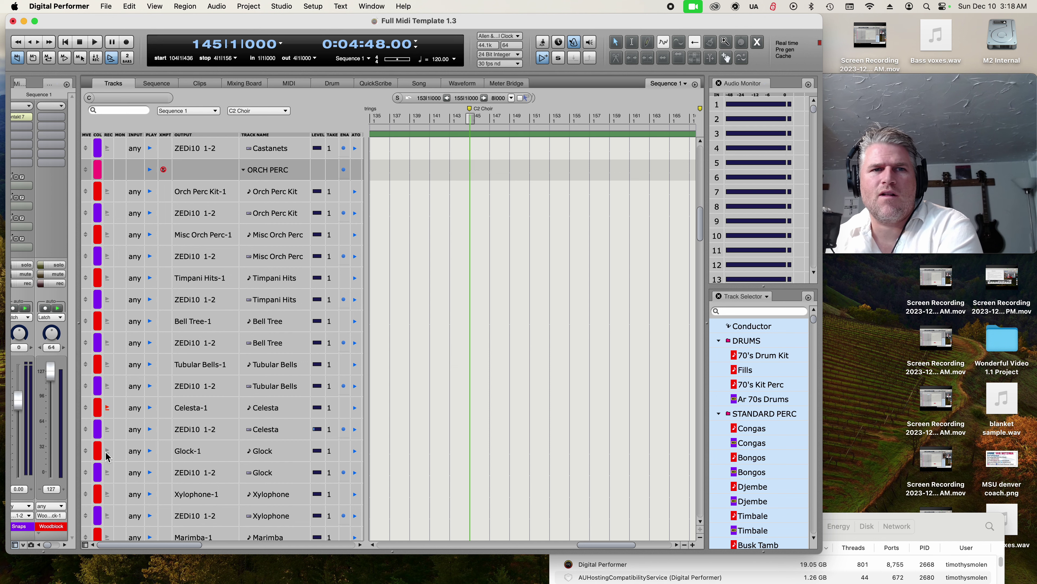
Record-enable the Glock, Xylophone, Marimba and Vibraphone MIDI tracks in turn to audition the mallet sounds.
{"action": "scroll", "coordinate": [130, 437], "scroll_direction": "down", "scroll_amount": 5}
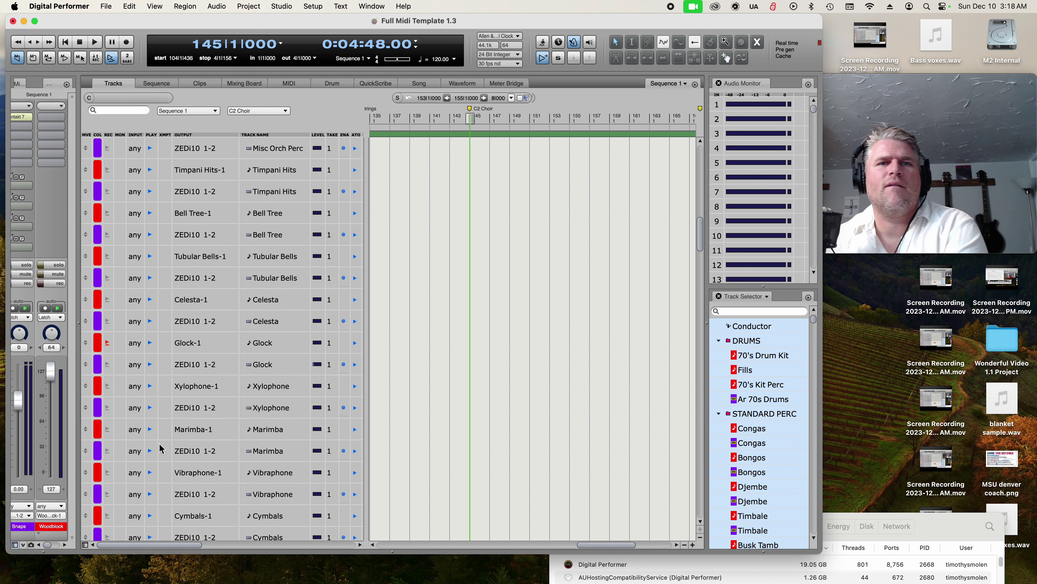
{"action": "left_click", "coordinate": [107, 386]}
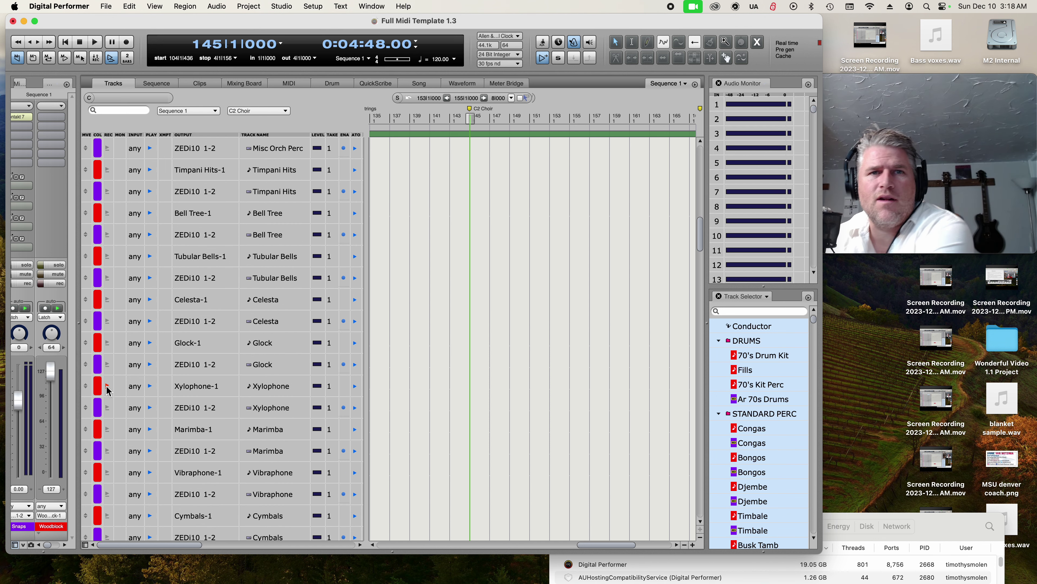
{"action": "left_click", "coordinate": [107, 429]}
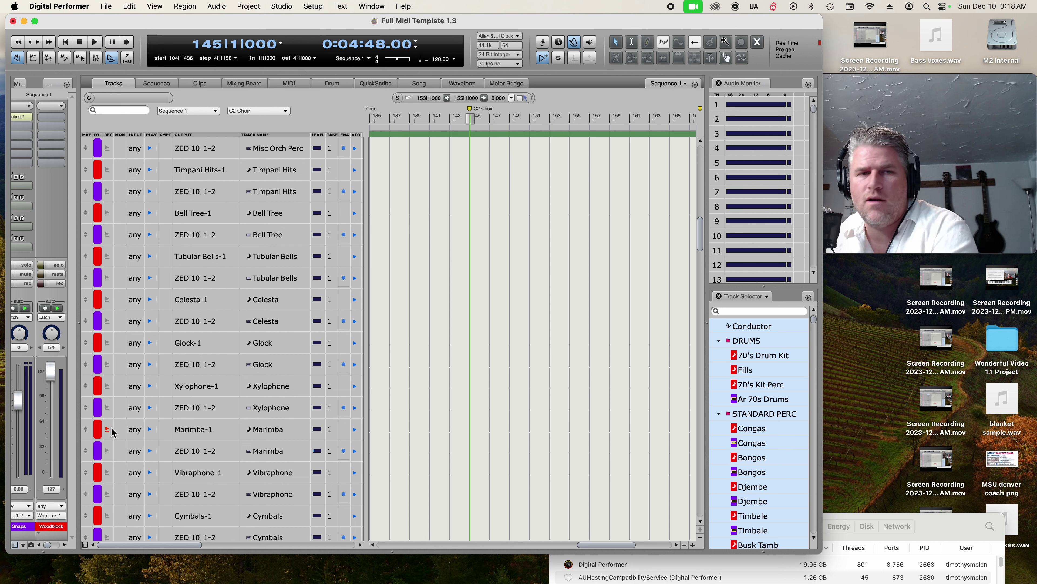
{"action": "left_click", "coordinate": [108, 472]}
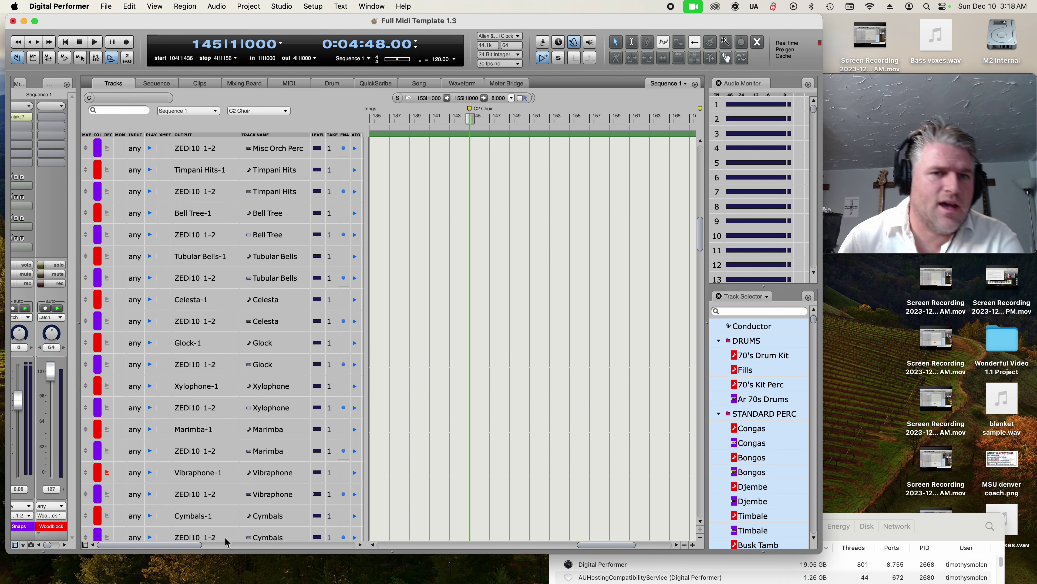
Record-enable the Standup Bass, E Bass Finger and Muted Pick Bass MIDI tracks in turn in the REAL BASS folder.
{"action": "scroll", "coordinate": [125, 483], "scroll_direction": "down", "scroll_amount": 10}
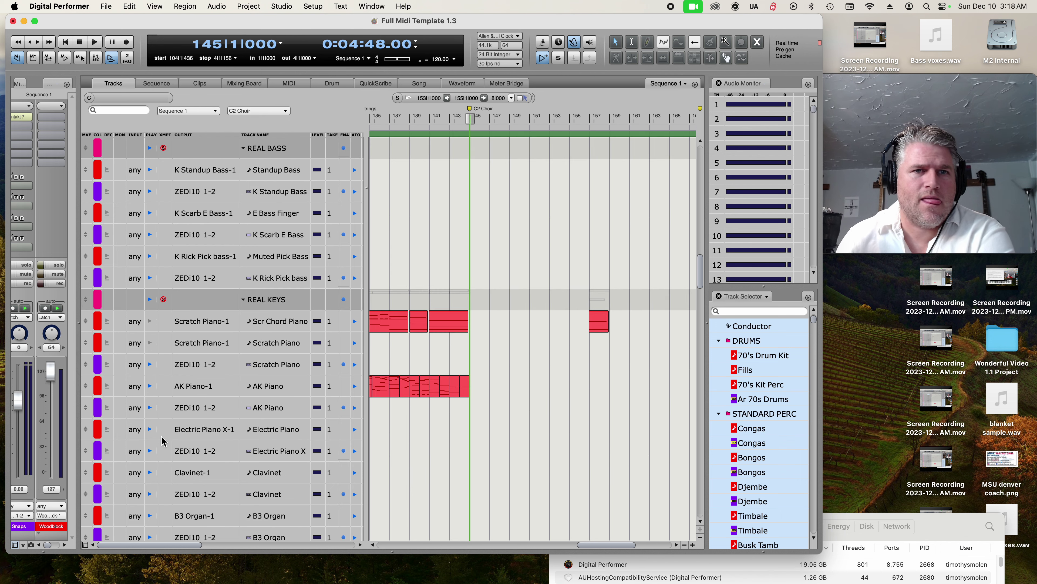
{"action": "scroll", "coordinate": [194, 302], "scroll_direction": "up", "scroll_amount": 6}
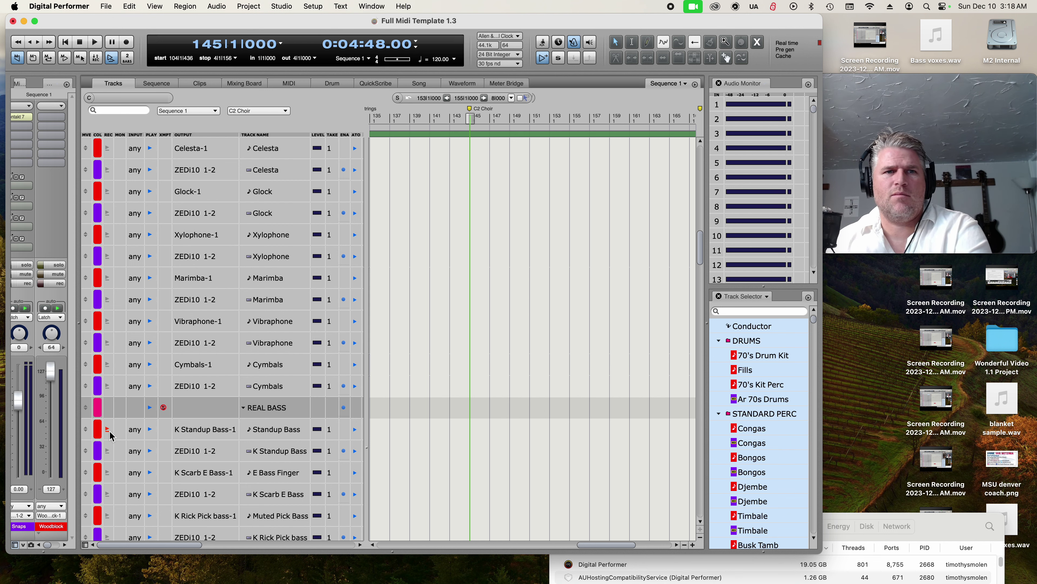
{"action": "left_click", "coordinate": [107, 473]}
{"action": "scroll", "coordinate": [180, 423], "scroll_direction": "down", "scroll_amount": 4}
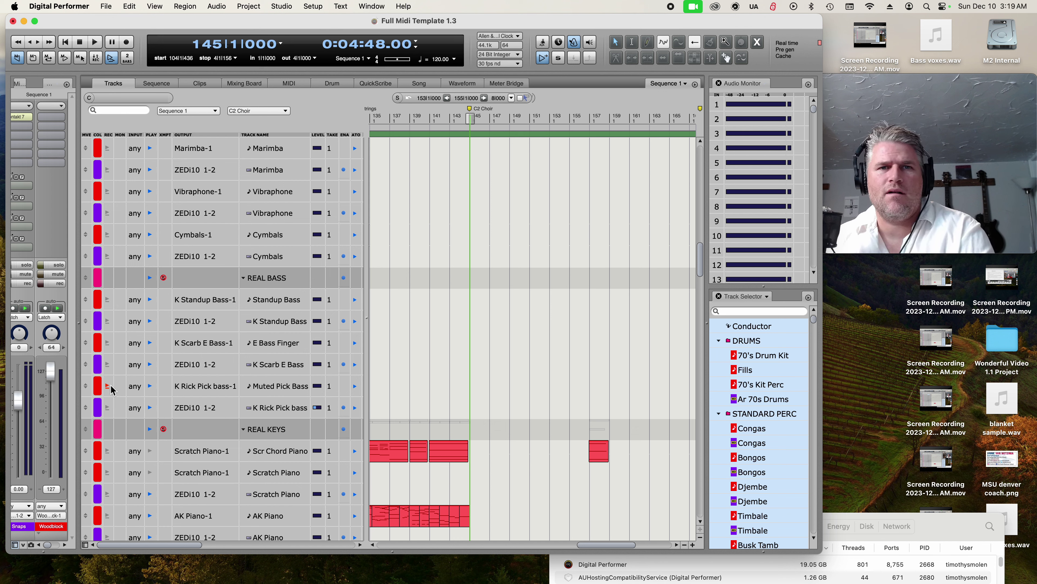
{"action": "scroll", "coordinate": [206, 381], "scroll_direction": "down", "scroll_amount": 5}
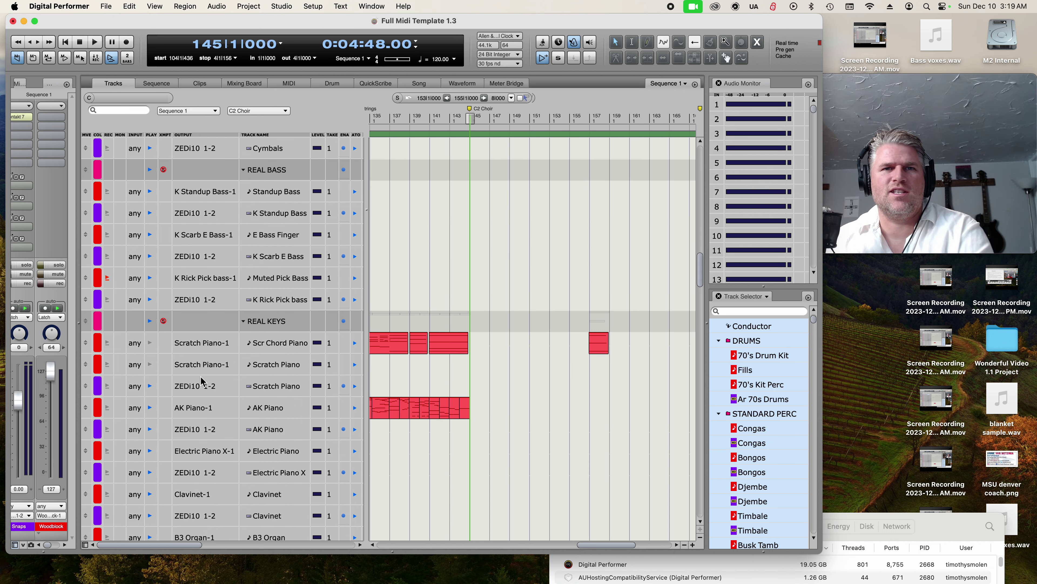
Record-enable the AK Piano and Electric Piano MIDI tracks in turn, and inspect the Xpand!2 instrument on the Electric Piano X track.
{"action": "left_click", "coordinate": [108, 366]}
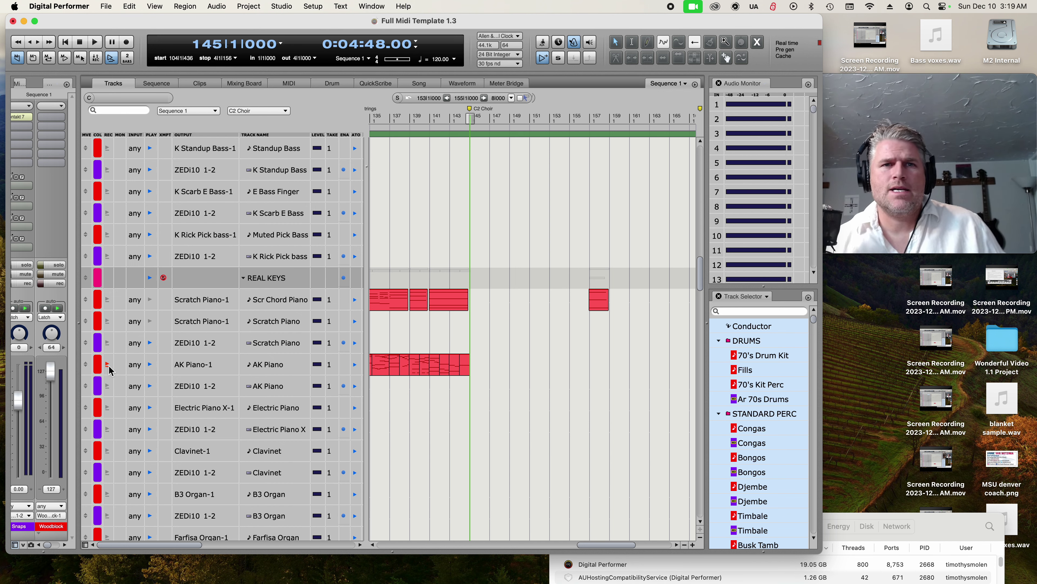
{"action": "left_click", "coordinate": [107, 407]}
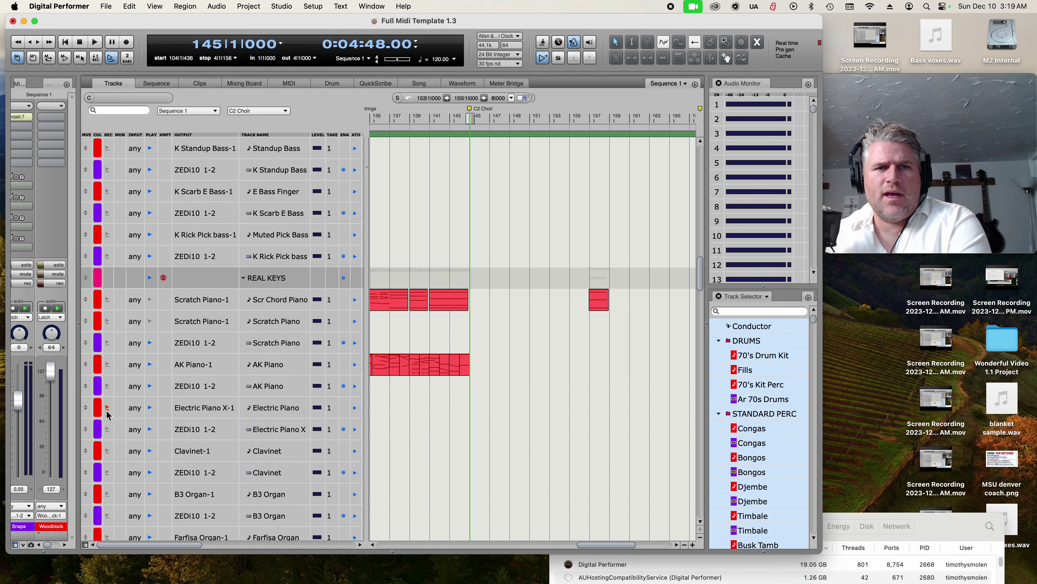
{"action": "left_click", "coordinate": [278, 429]}
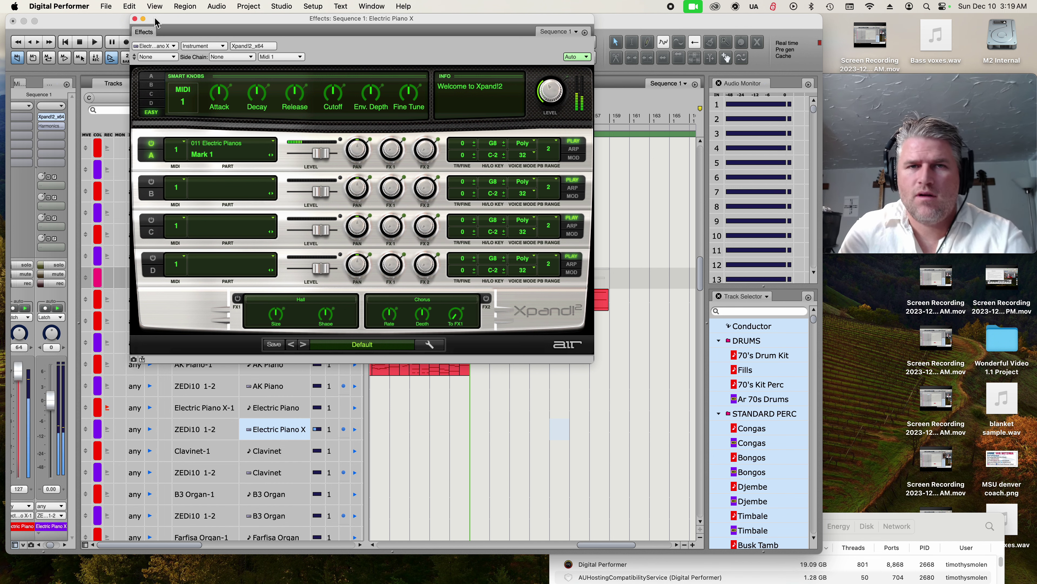
{"action": "left_click", "coordinate": [135, 19]}
Record-enable the Clavinet, B3 Organ, Farfisa Organ, Cont Organ and Estey Organ MIDI tracks in turn to audition them.
{"action": "left_click", "coordinate": [268, 452]}
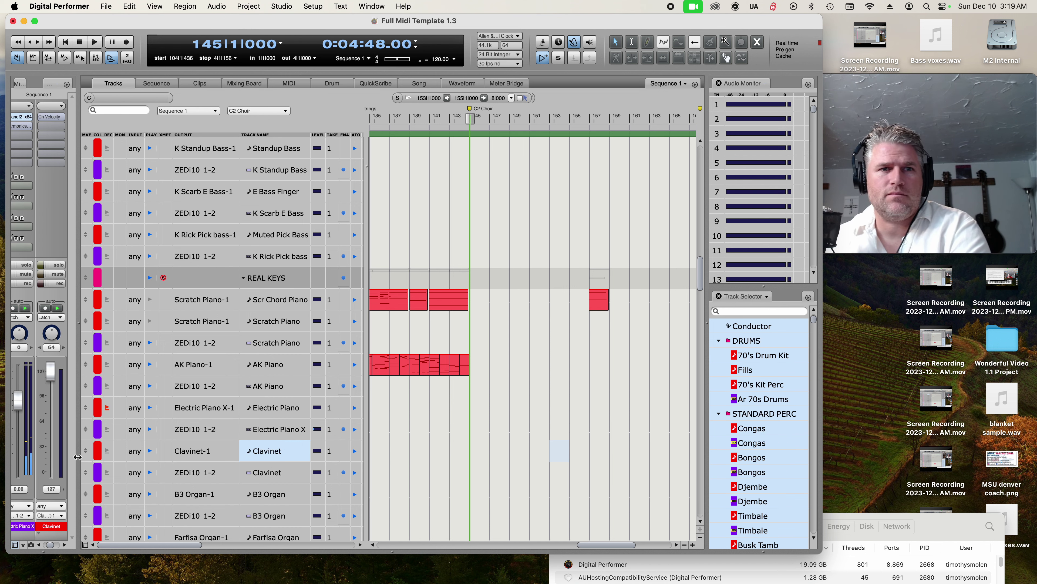
{"action": "scroll", "coordinate": [155, 425], "scroll_direction": "down", "scroll_amount": 6}
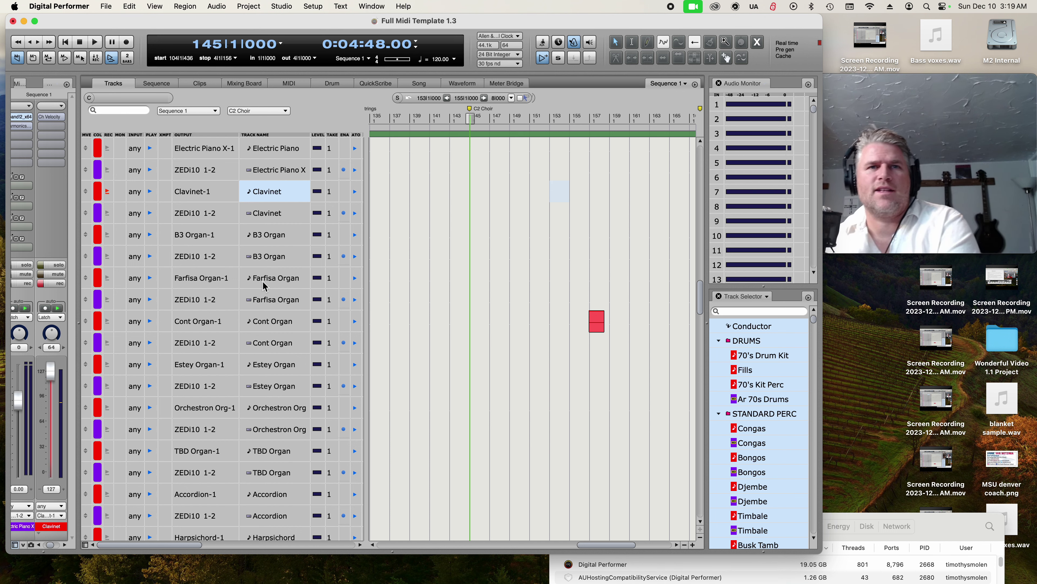
{"action": "left_click", "coordinate": [107, 235]}
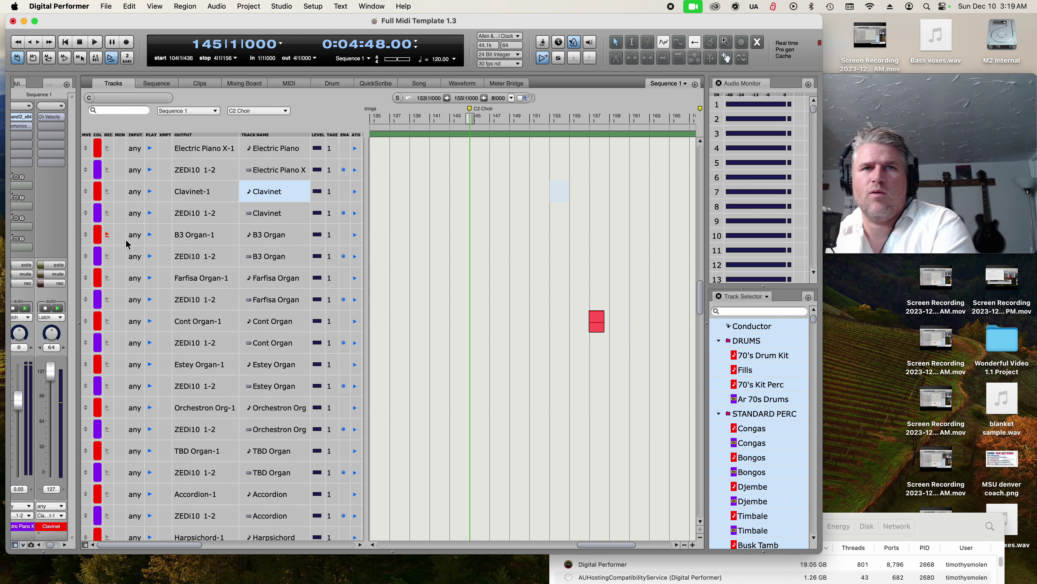
{"action": "left_click", "coordinate": [109, 280]}
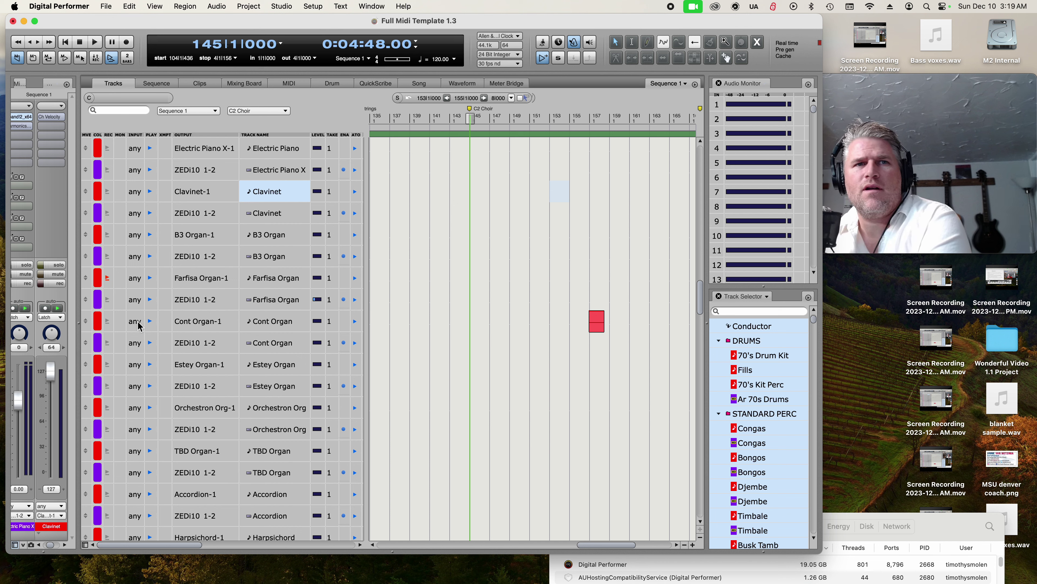
{"action": "left_click", "coordinate": [109, 321]}
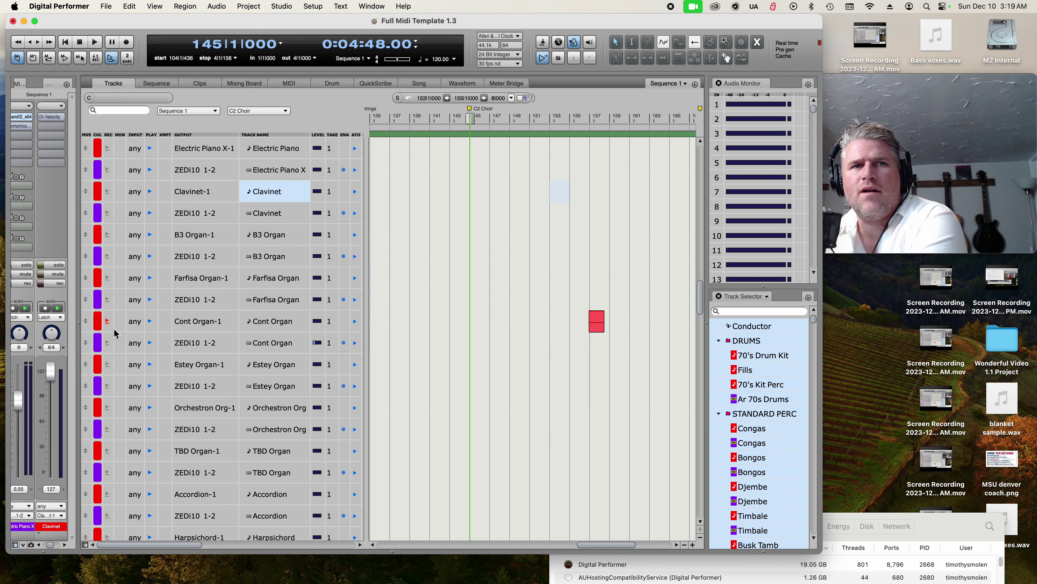
{"action": "left_click", "coordinate": [109, 364]}
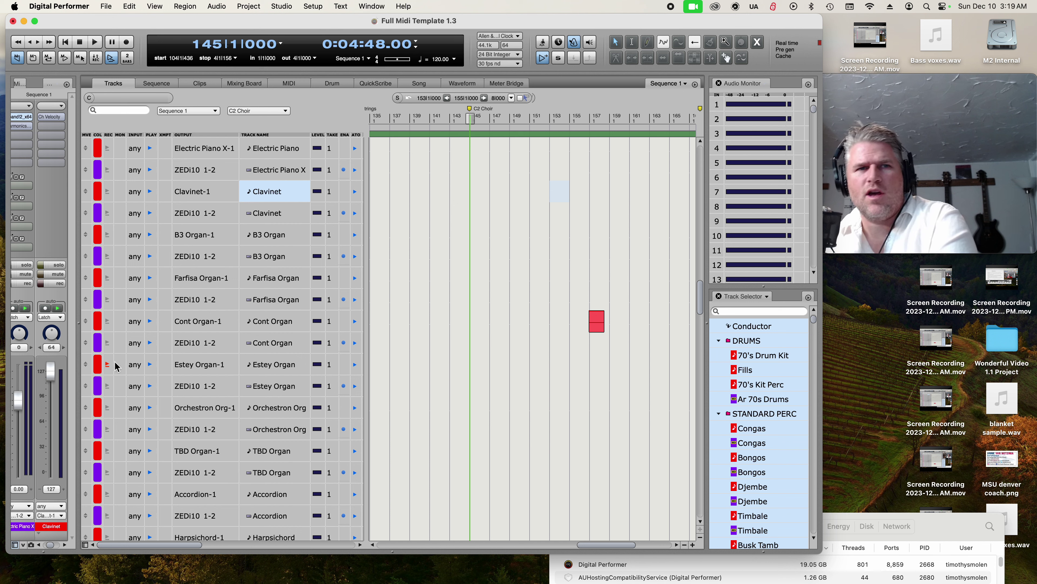
Change the Orchestron Org MIDI track's color to green and select the Estey Organ MIDI track.
{"action": "right_click", "coordinate": [111, 363]}
{"action": "left_click", "coordinate": [99, 363]}
Record-enable the Accordion, Harpsichord, Honkey Piano and KS Celeste MIDI tracks in turn to audition the remaining keys.
{"action": "scroll", "coordinate": [164, 367], "scroll_direction": "down", "scroll_amount": 3}
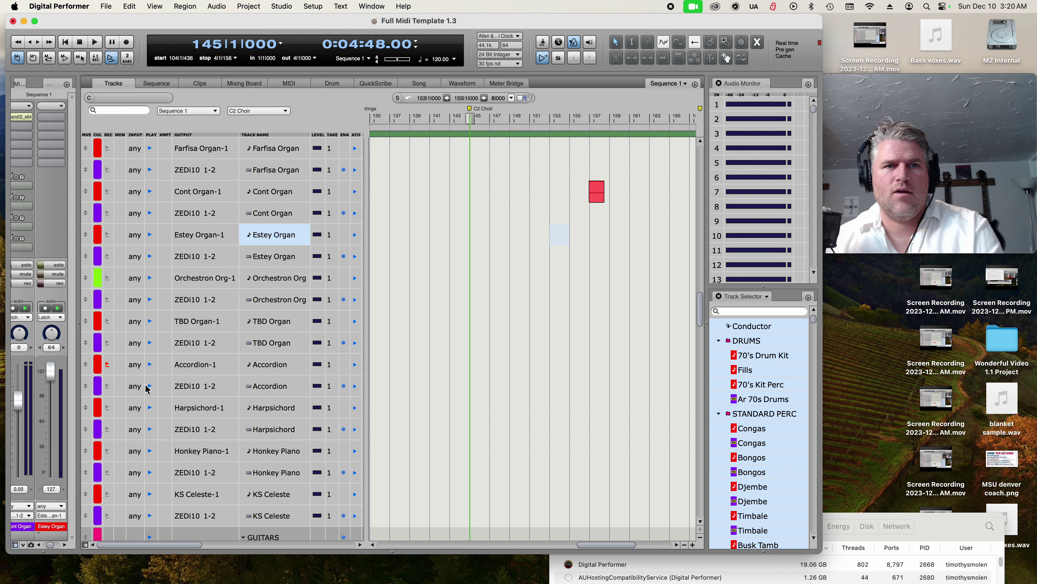
{"action": "left_click", "coordinate": [108, 406]}
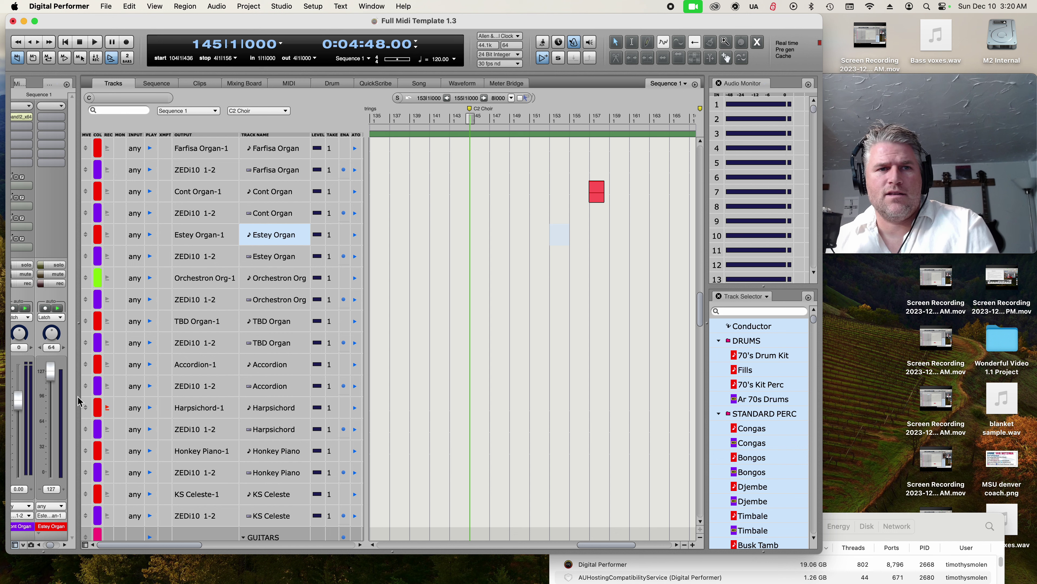
{"action": "left_click", "coordinate": [107, 450]}
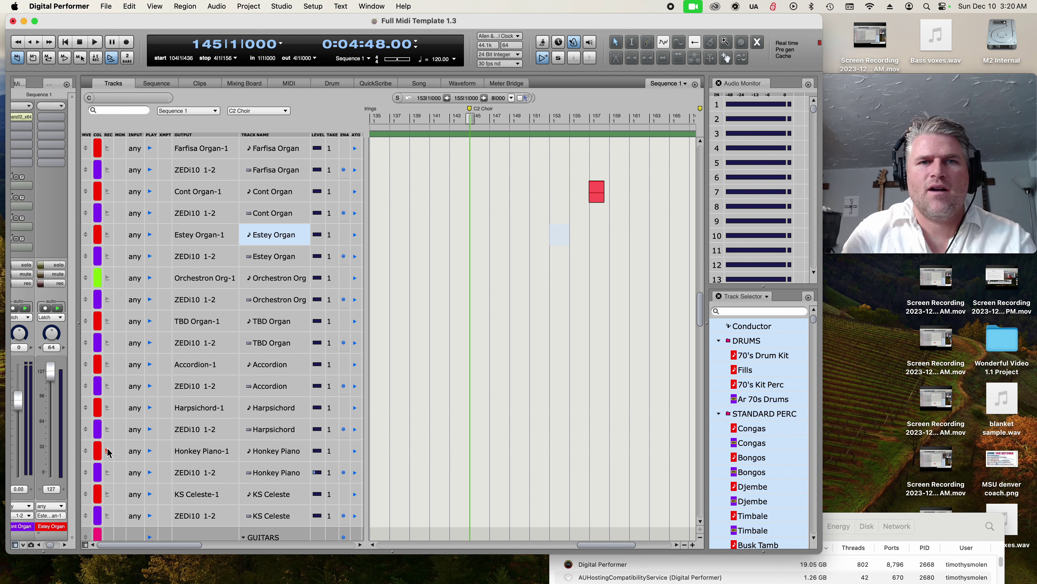
{"action": "left_click", "coordinate": [107, 495]}
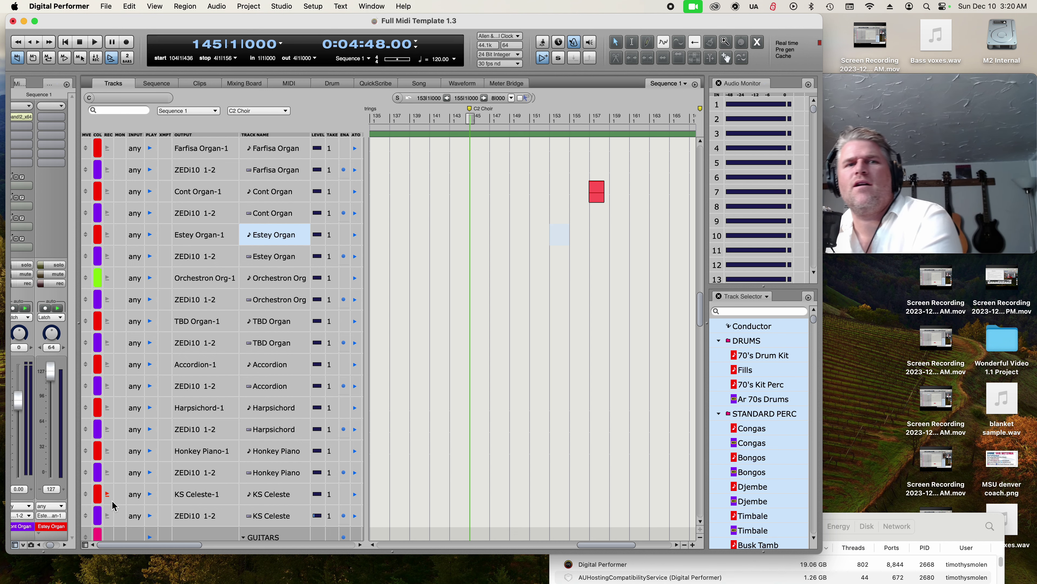
Record-enable the Soprano Choir, Analog Strings, Ana Str Godwin, Ana choir RR and Analog Pad MIDI tracks in turn.
{"action": "scroll", "coordinate": [135, 429], "scroll_direction": "down", "scroll_amount": 10}
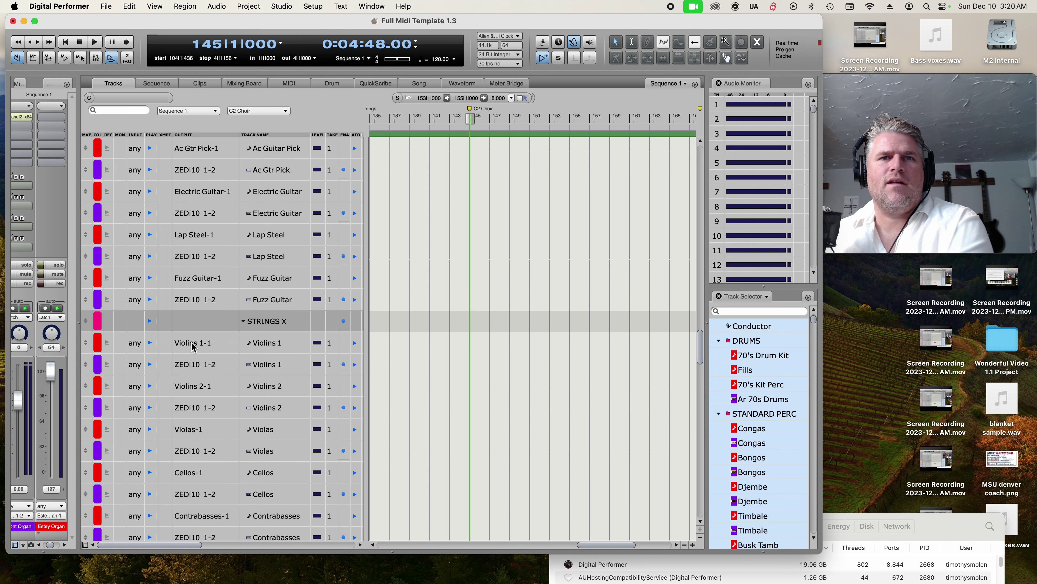
{"action": "scroll", "coordinate": [177, 345], "scroll_direction": "down", "scroll_amount": 8}
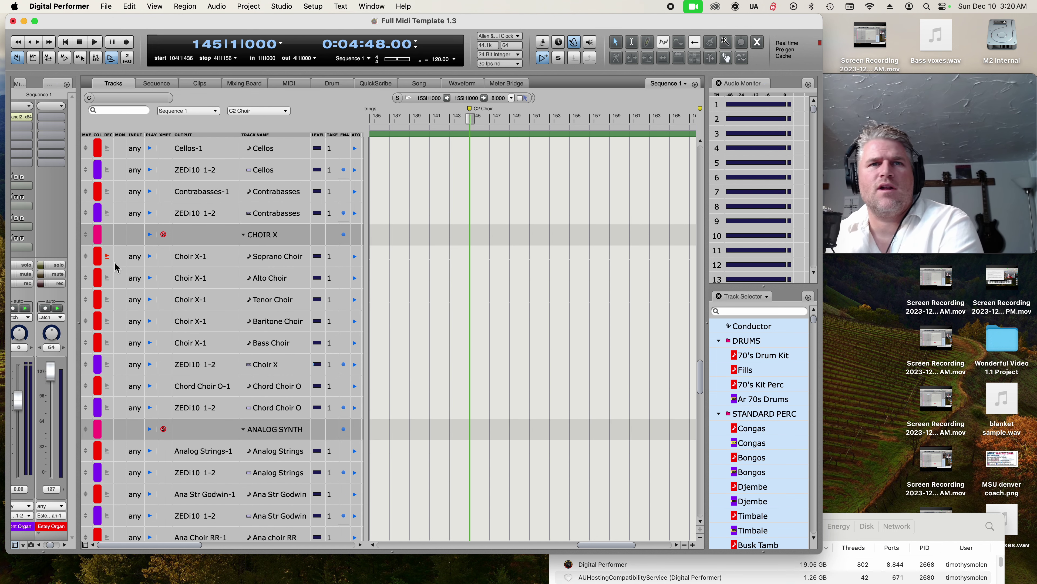
{"action": "scroll", "coordinate": [180, 301], "scroll_direction": "down", "scroll_amount": 4}
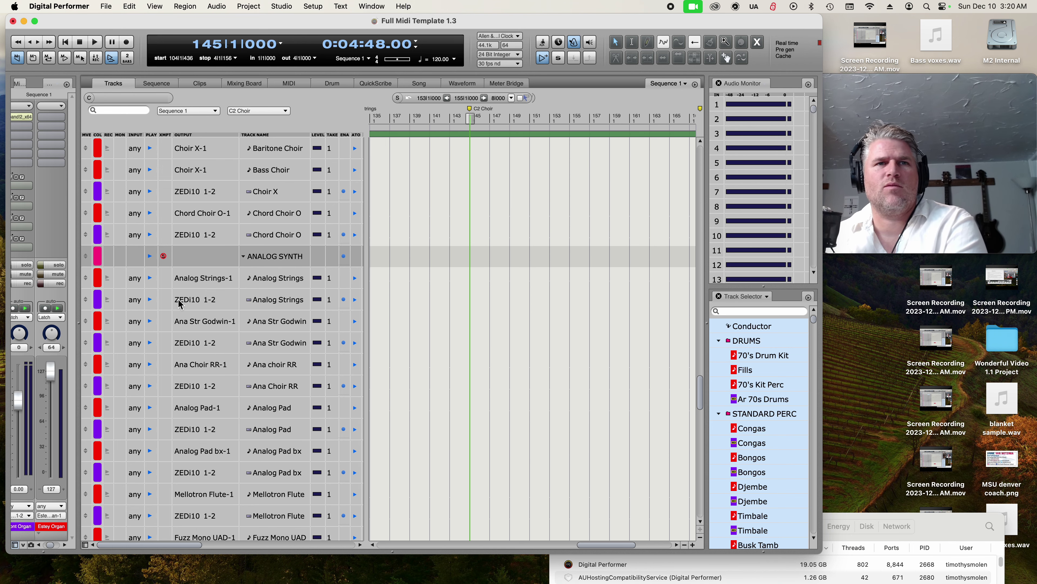
{"action": "left_click", "coordinate": [108, 279]}
{"action": "left_click", "coordinate": [109, 320]}
{"action": "left_click", "coordinate": [107, 363]}
{"action": "scroll", "coordinate": [112, 374], "scroll_direction": "down", "scroll_amount": 2}
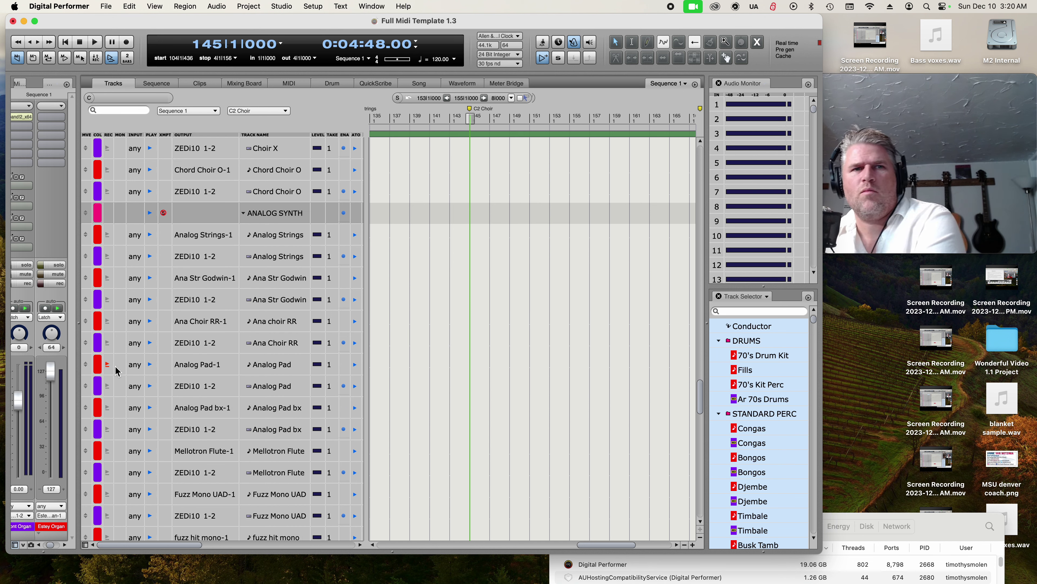
Collapse all the track folders at once, from DRUMS to ORCH WINDS, so only the folder rows are listed.
{"action": "scroll", "coordinate": [174, 348], "scroll_direction": "up", "scroll_amount": 13}
{"action": "scroll", "coordinate": [304, 201], "scroll_direction": "up", "scroll_amount": 20}
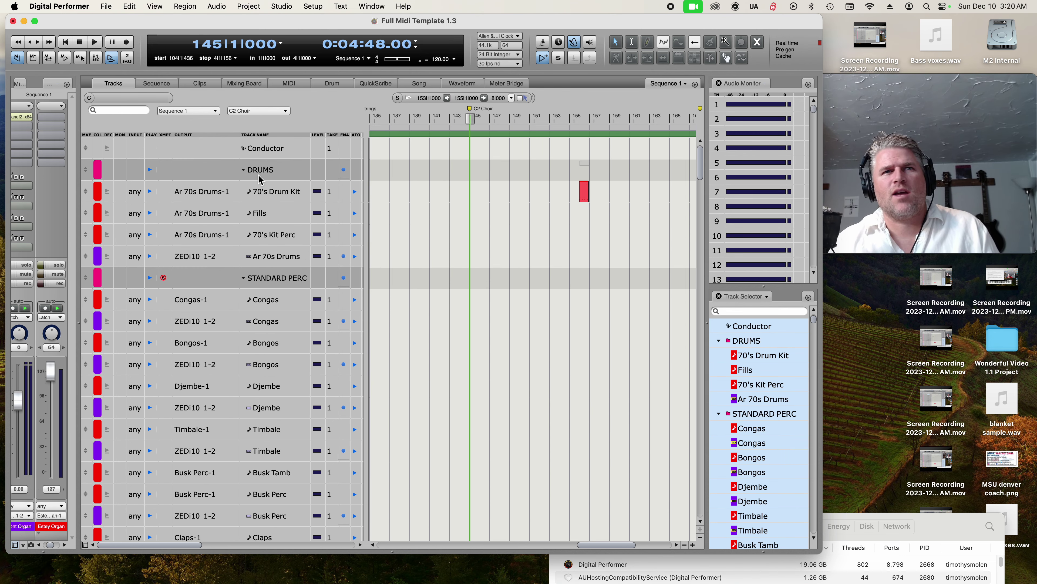
{"action": "left_click", "coordinate": [244, 171], "text": "alt"}
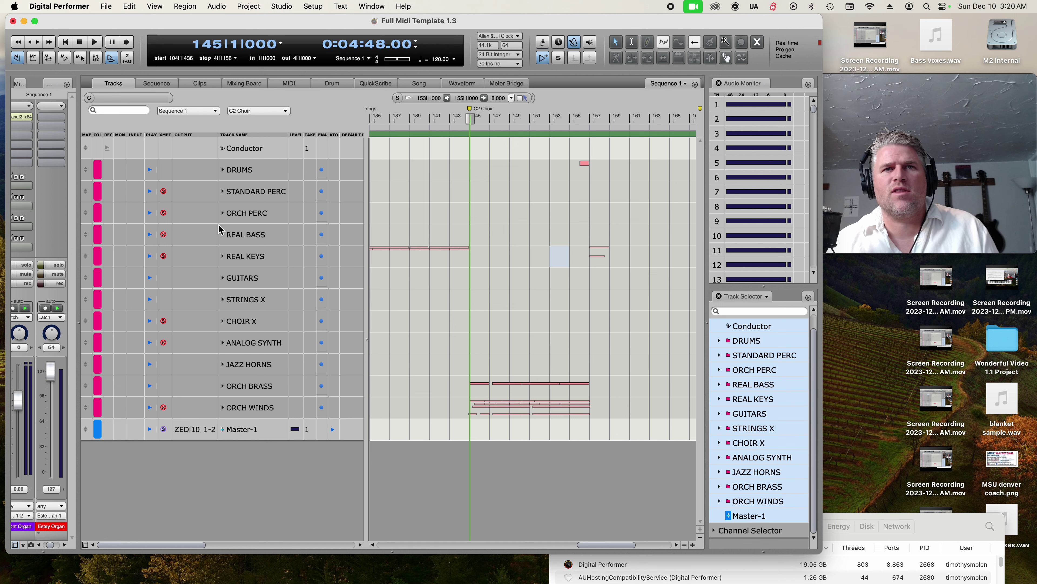
Expand the STANDARD PERC folder, look through its percussion tracks, select the Busk Tamb track, and collapse the folder again.
{"action": "left_click", "coordinate": [223, 192]}
{"action": "scroll", "coordinate": [243, 315], "scroll_direction": "down", "scroll_amount": 3}
{"action": "scroll", "coordinate": [241, 320], "scroll_direction": "down", "scroll_amount": 1}
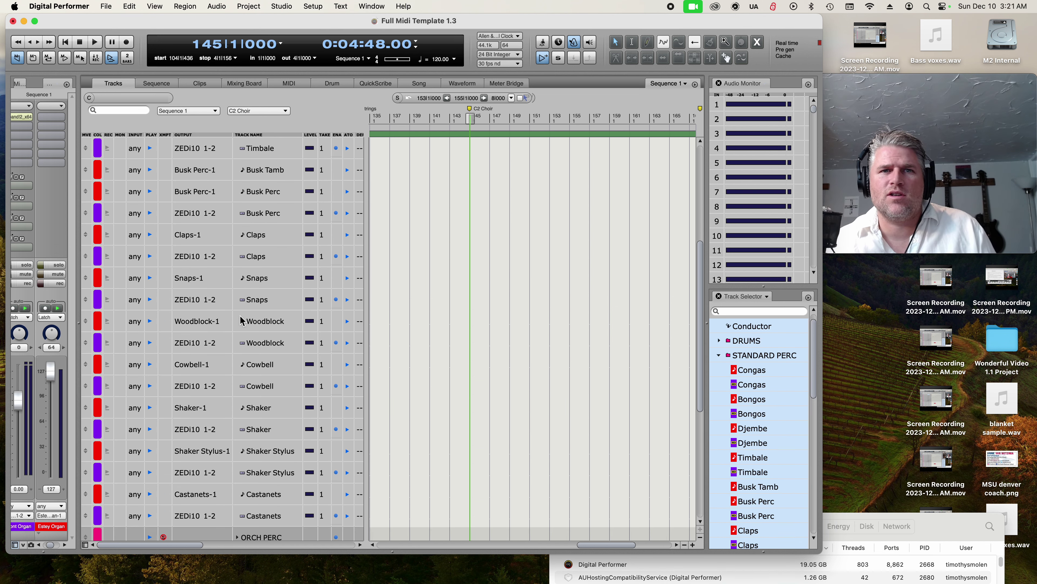
{"action": "scroll", "coordinate": [263, 350], "scroll_direction": "down", "scroll_amount": 6}
{"action": "scroll", "coordinate": [263, 350], "scroll_direction": "up", "scroll_amount": 10}
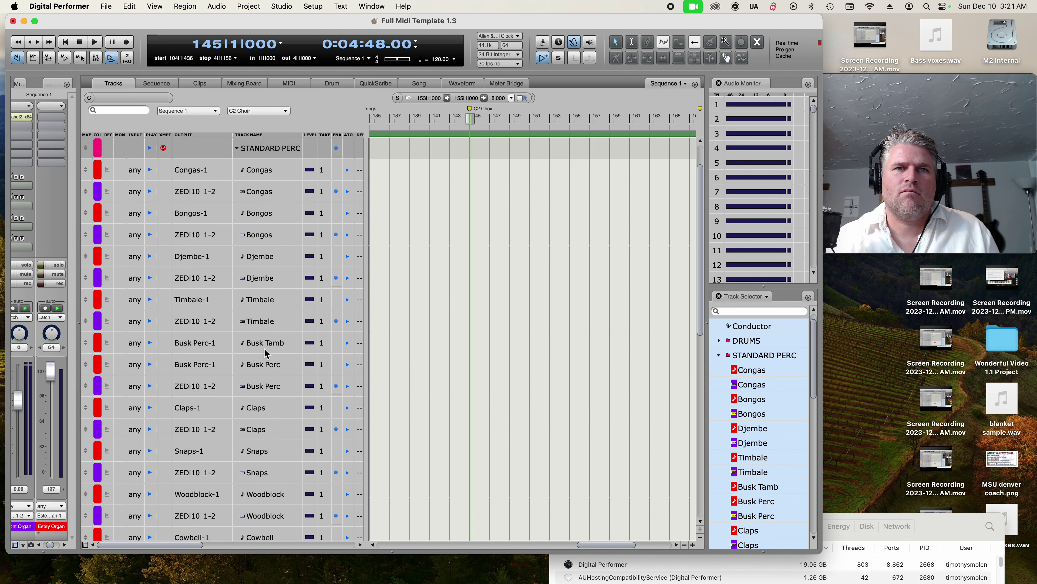
{"action": "scroll", "coordinate": [264, 349], "scroll_direction": "down", "scroll_amount": 6}
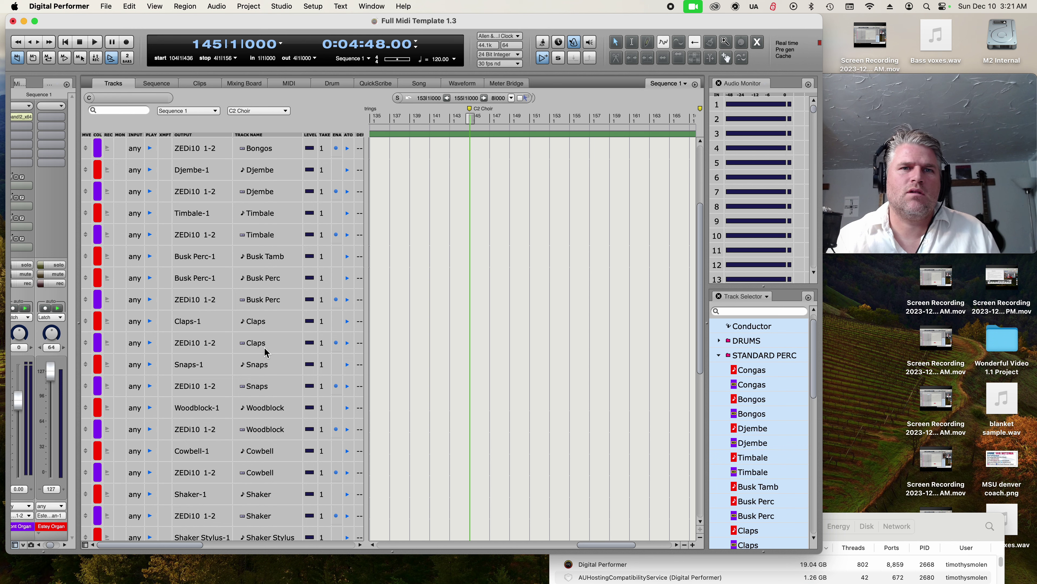
{"action": "scroll", "coordinate": [266, 352], "scroll_direction": "down", "scroll_amount": 1}
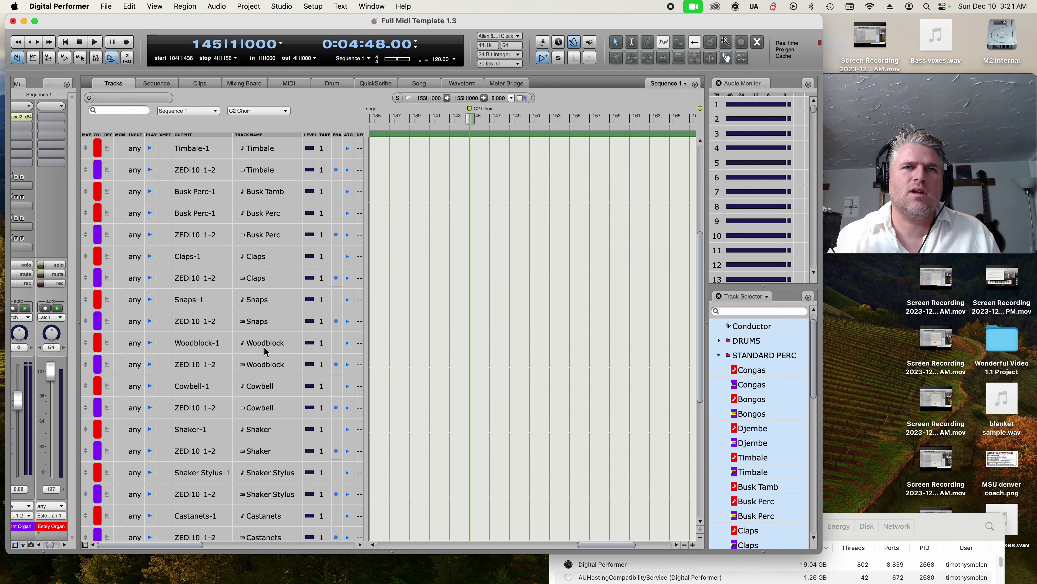
{"action": "left_click", "coordinate": [270, 197]}
{"action": "scroll", "coordinate": [244, 332], "scroll_direction": "up", "scroll_amount": 7}
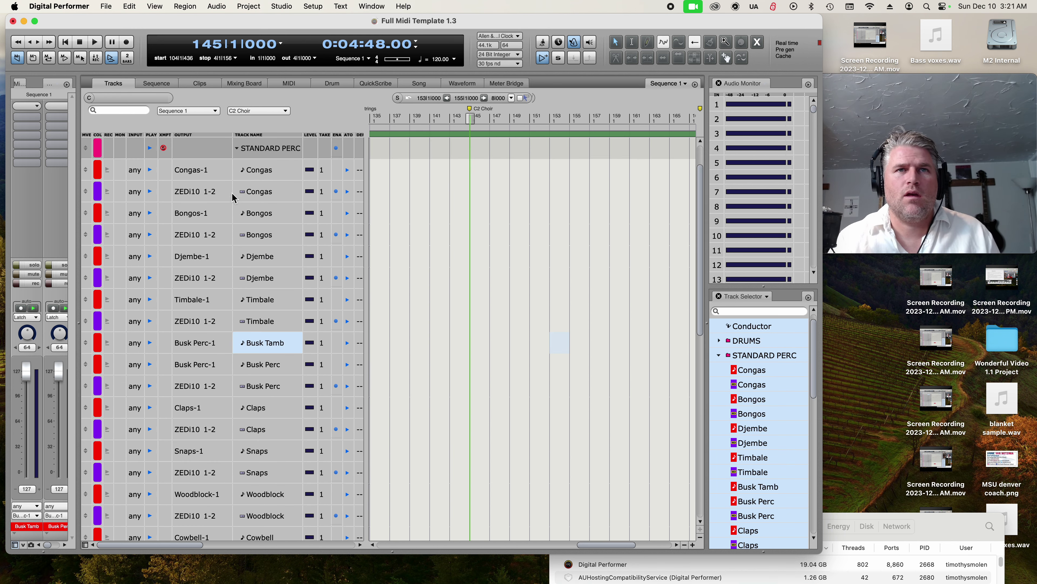
{"action": "left_click", "coordinate": [238, 149]}
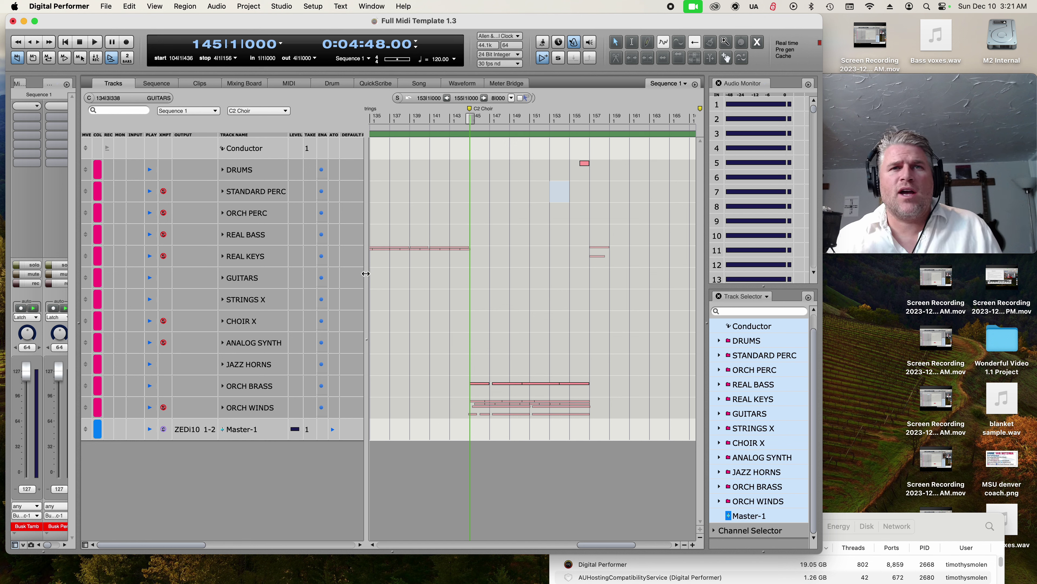
Expand and collapse the ORCH PERC, REAL BASS and REAL KEYS folders in turn to view their tracks.
{"action": "left_click", "coordinate": [223, 212]}
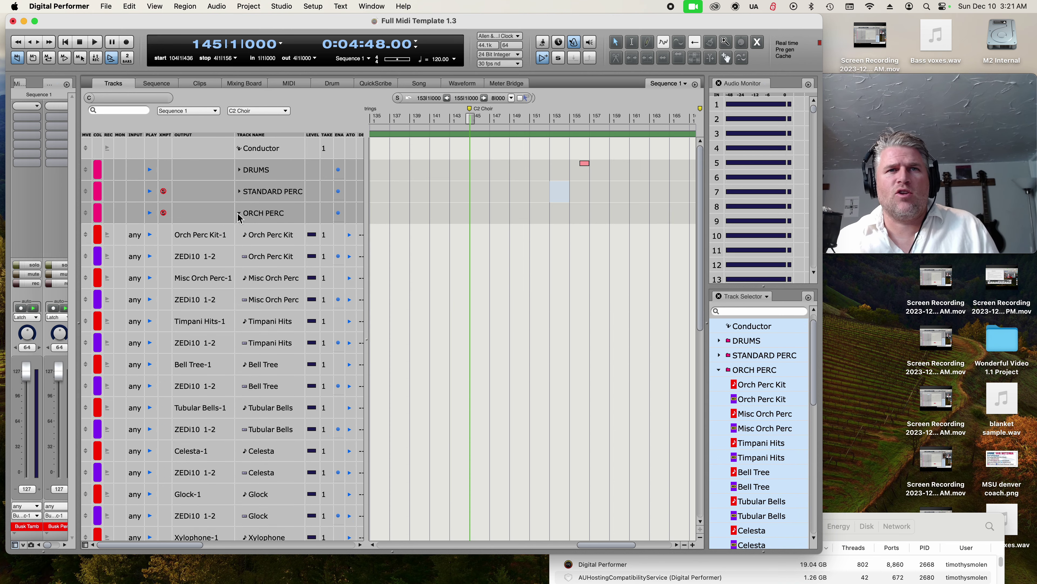
{"action": "left_click", "coordinate": [239, 213]}
{"action": "left_click", "coordinate": [223, 236]}
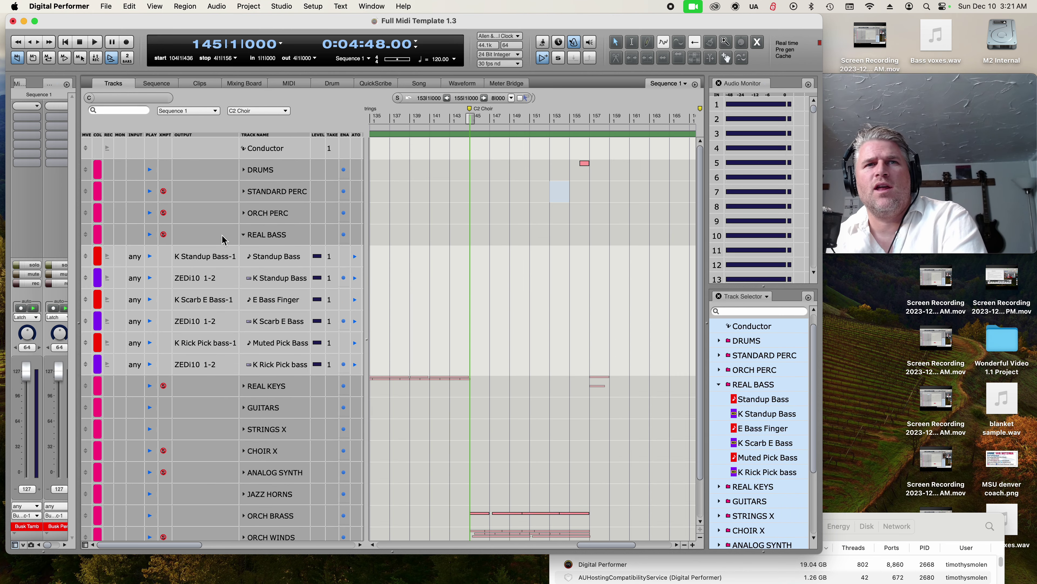
{"action": "left_click", "coordinate": [243, 234]}
{"action": "left_click", "coordinate": [224, 257]}
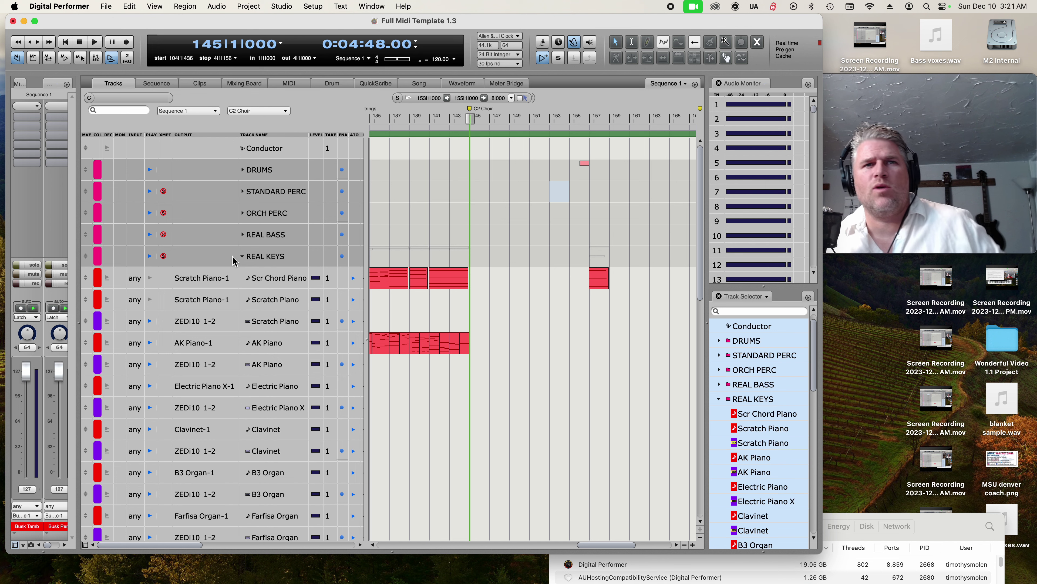
{"action": "left_click", "coordinate": [245, 257]}
{"action": "left_click", "coordinate": [225, 258]}
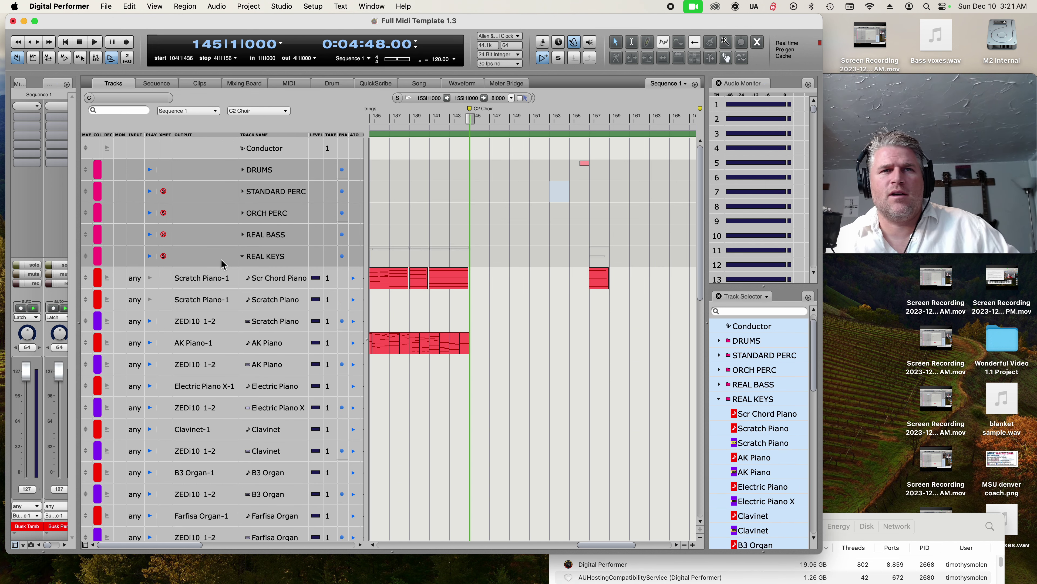
{"action": "left_click", "coordinate": [242, 257]}
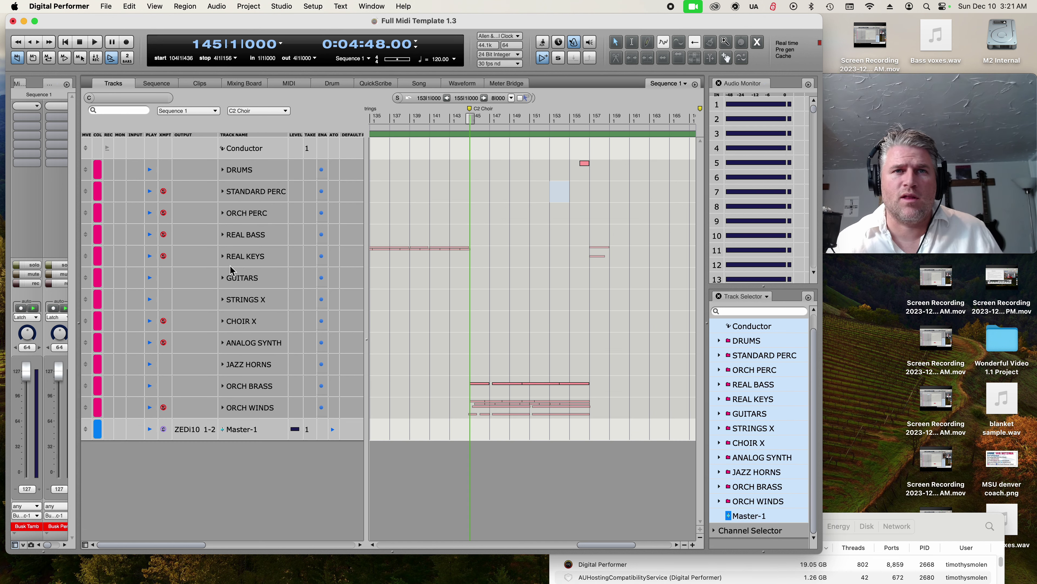
Expand and collapse the STRINGS X folder and the DRUMS folder in turn to view their tracks.
{"action": "left_click", "coordinate": [224, 301]}
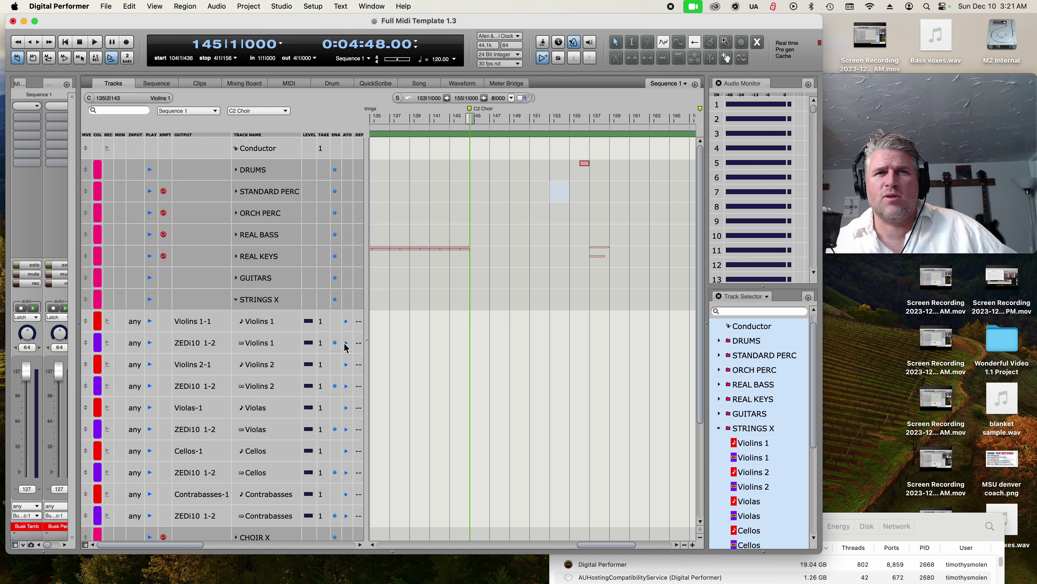
{"action": "left_click", "coordinate": [236, 300]}
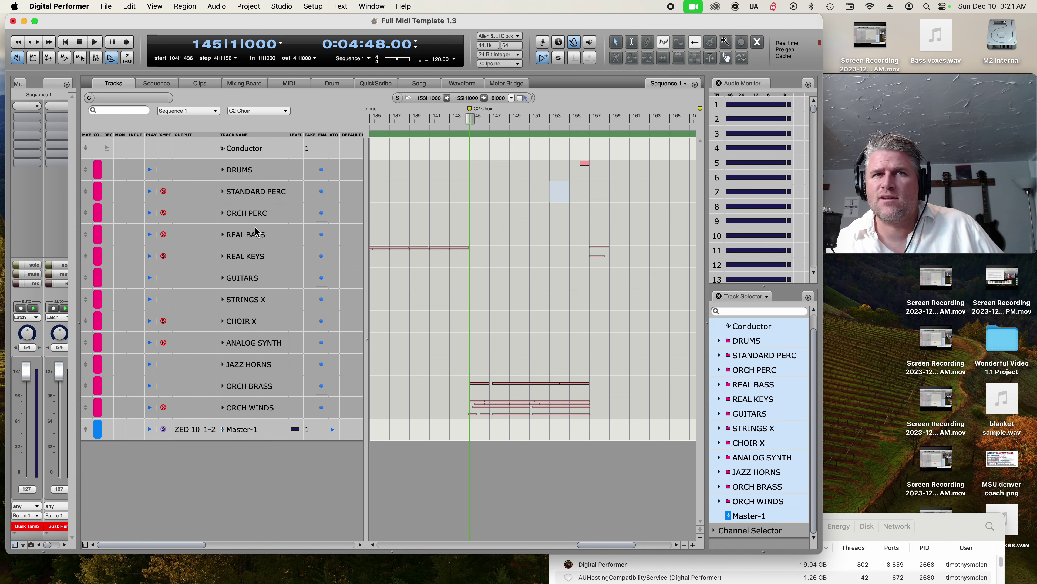
{"action": "left_click", "coordinate": [225, 172]}
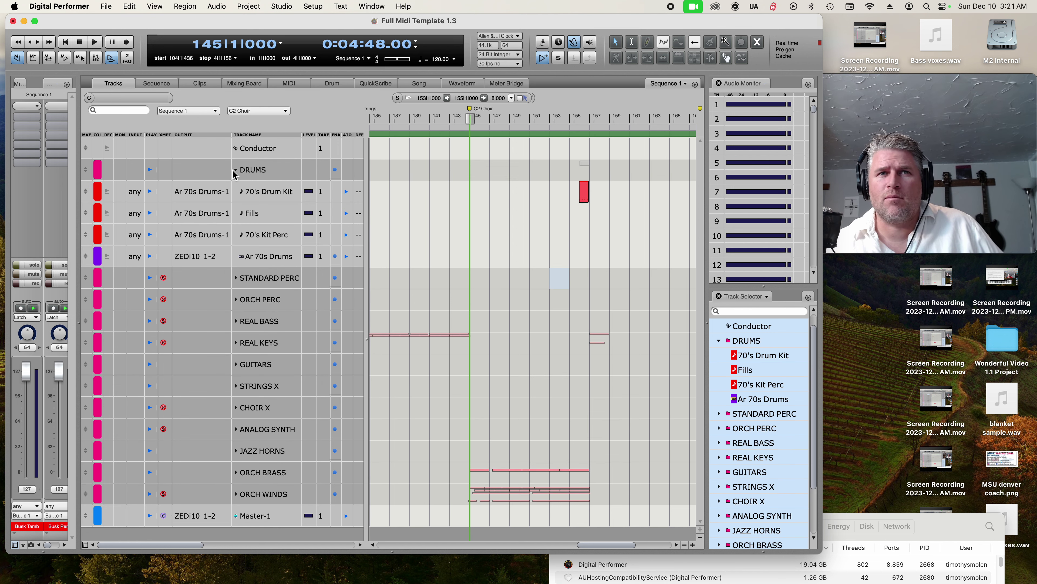
{"action": "left_click", "coordinate": [234, 174]}
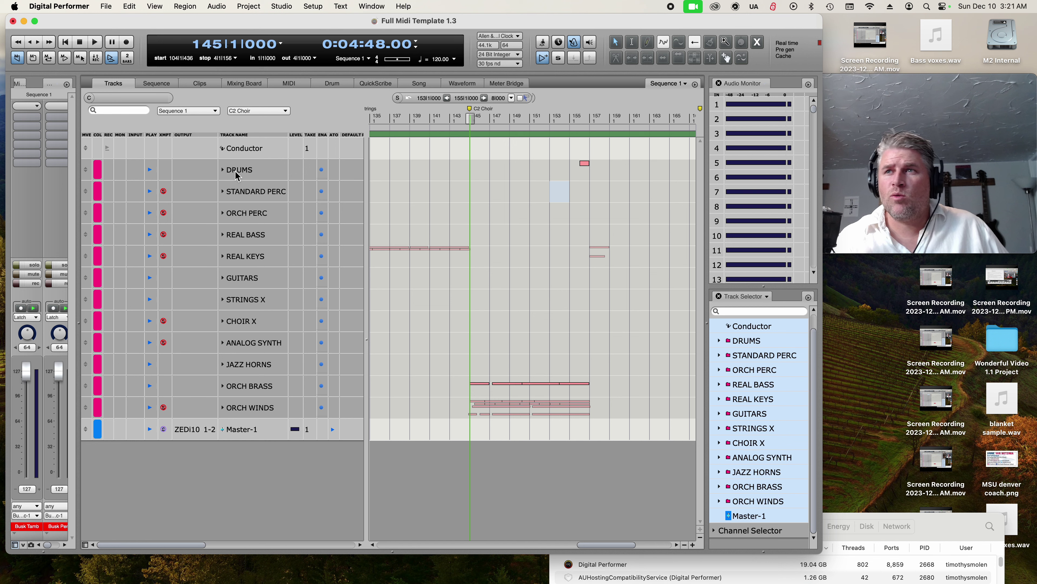